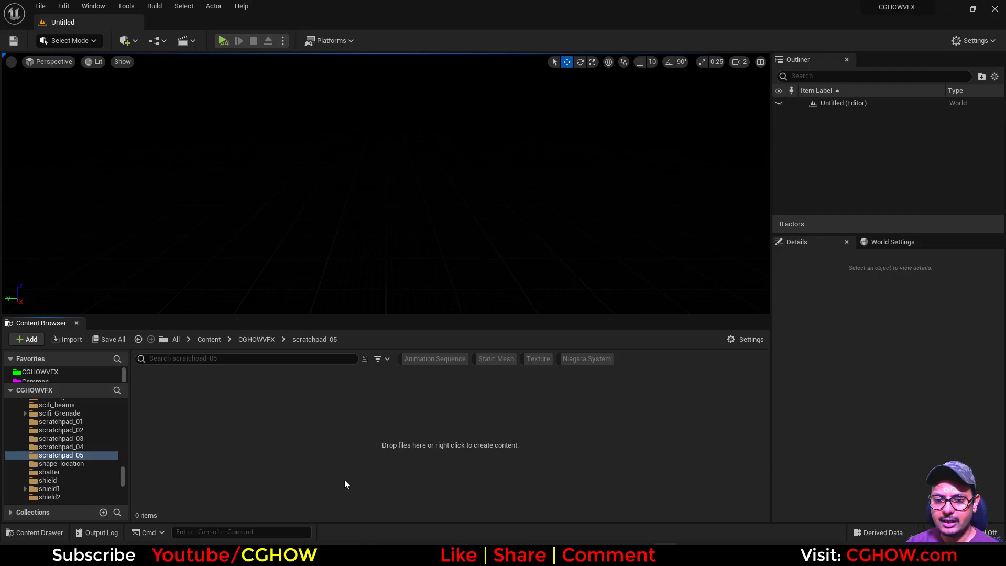
Step: Create a Niagara system in the scratchpad_05 folder from the Fountain emitter template and open it for editing
right_click(217, 411)
left_click(281, 200)
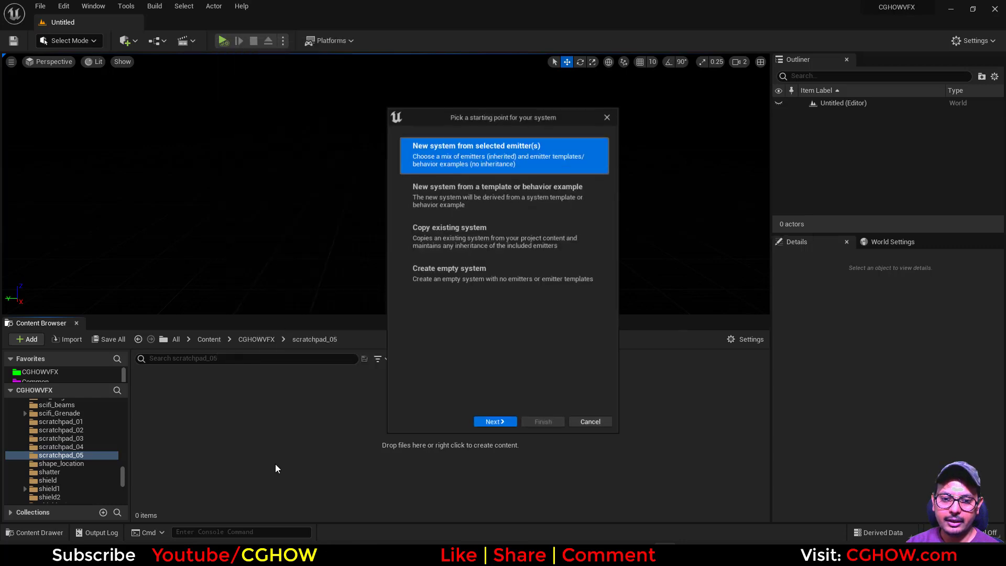
left_click(479, 425)
left_click(494, 370)
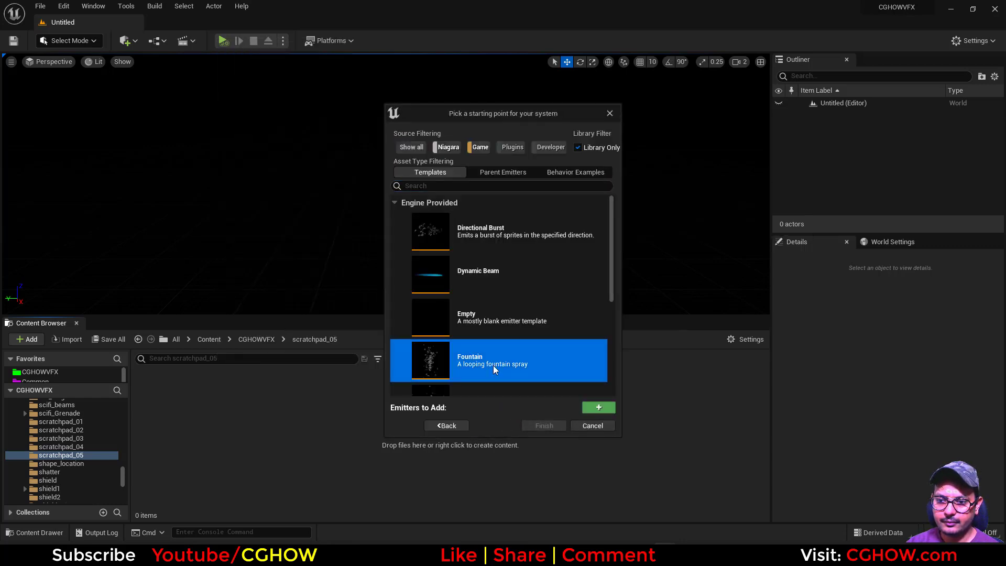
left_click(599, 409)
left_click(543, 424)
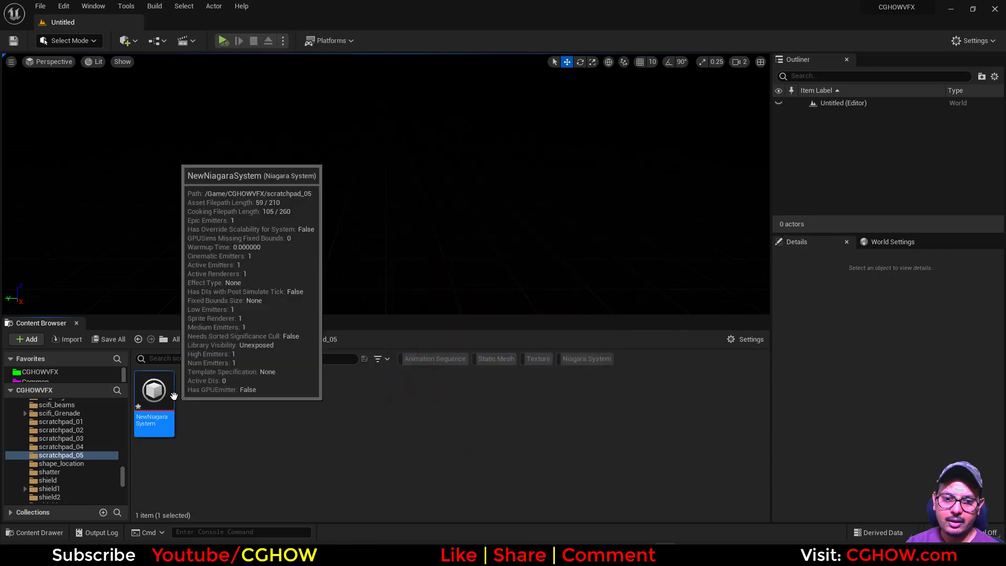
double_click(158, 401)
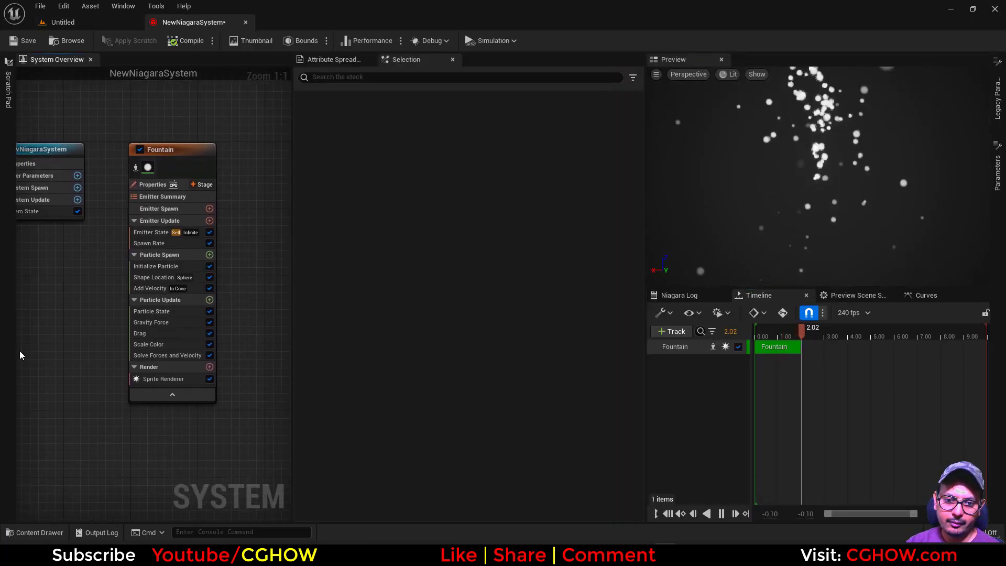
Step: Delete the Shape Location, Add Velocity, Gravity Force, Drag and Scale Color modules from the Fountain emitter
left_click(152, 344)
left_click(155, 322, "shift")
left_click(152, 288, "ctrl")
left_click(153, 277, "ctrl")
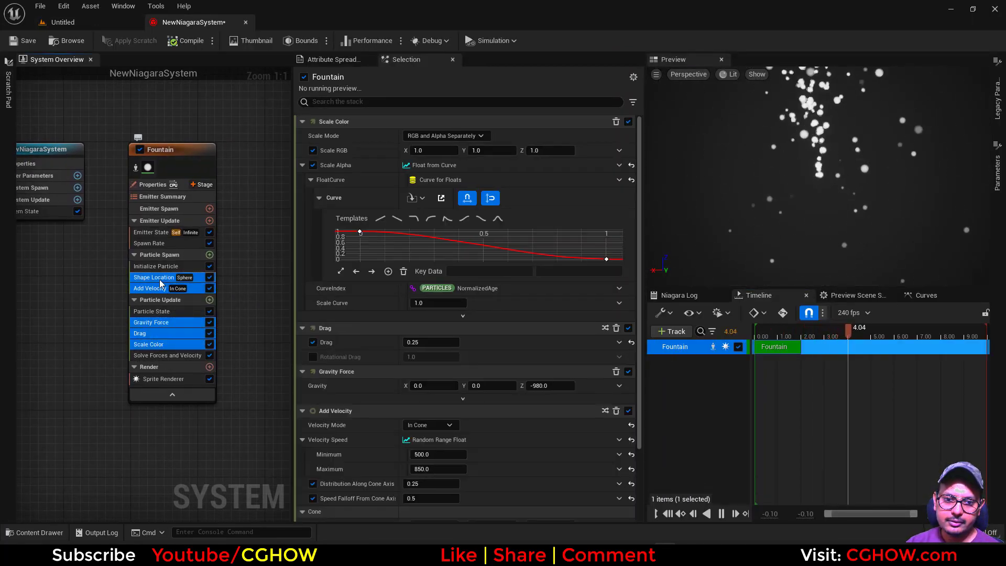
key("Delete")
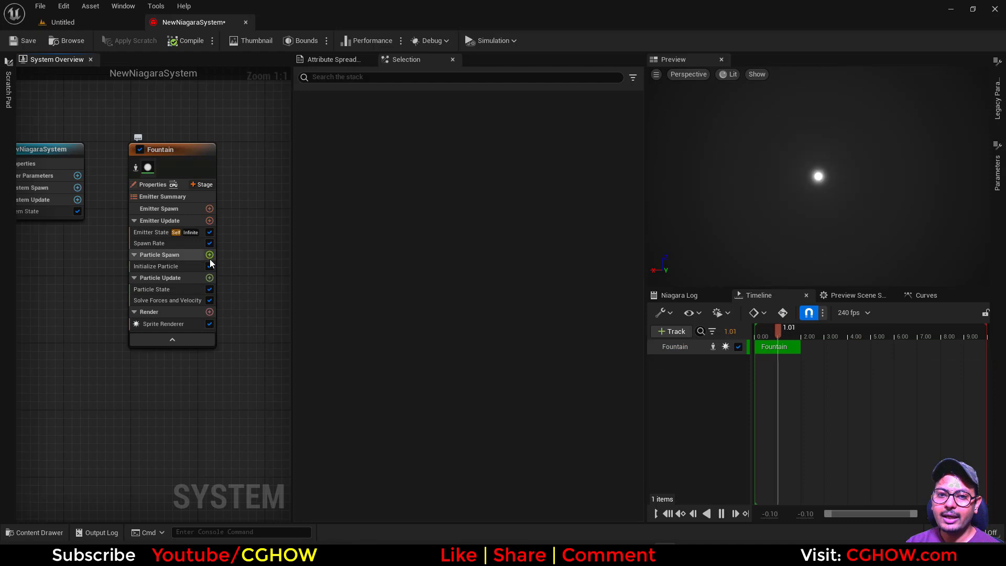
Step: Examine the existing static mesh modules that can be added to Particle Spawn, such as Static Mesh Location
left_click(210, 255)
type("stat")
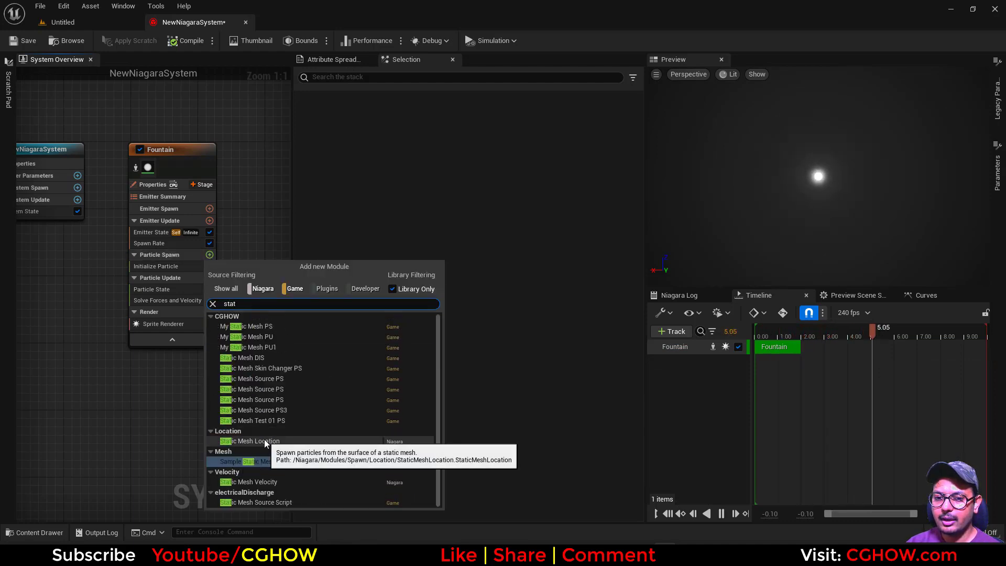
left_click(157, 418)
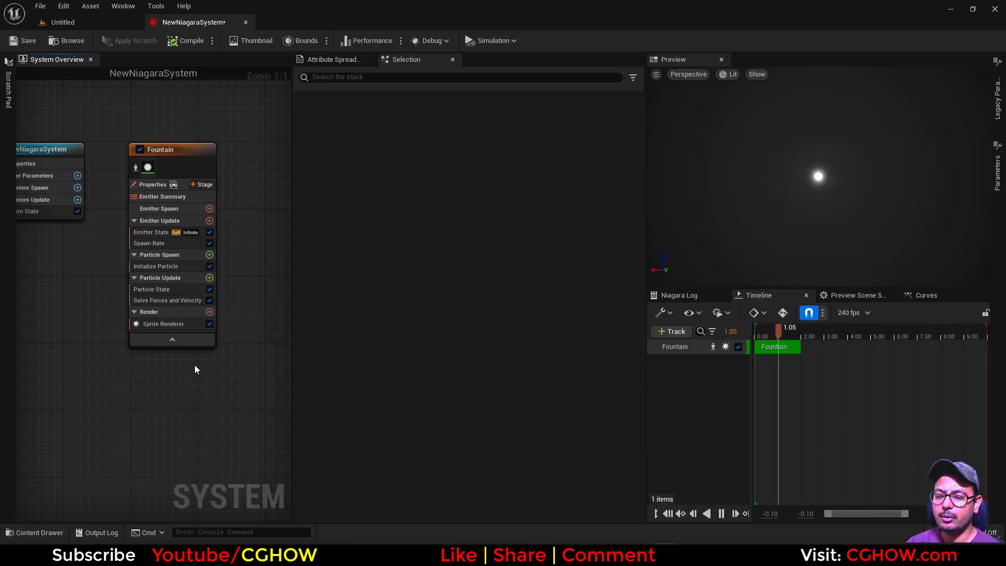
right_click_drag(200, 417, 190, 439)
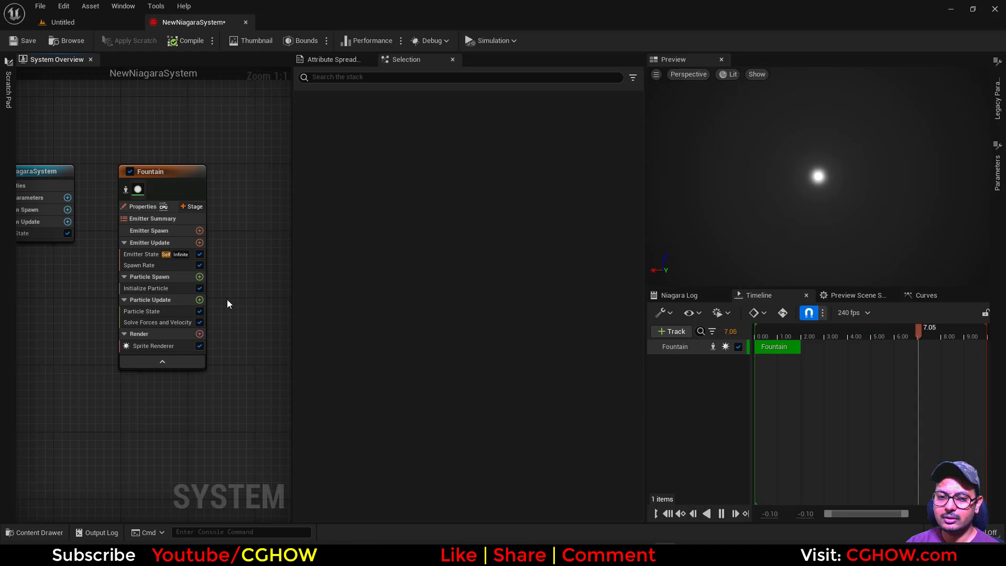
left_click(200, 277)
type("stat")
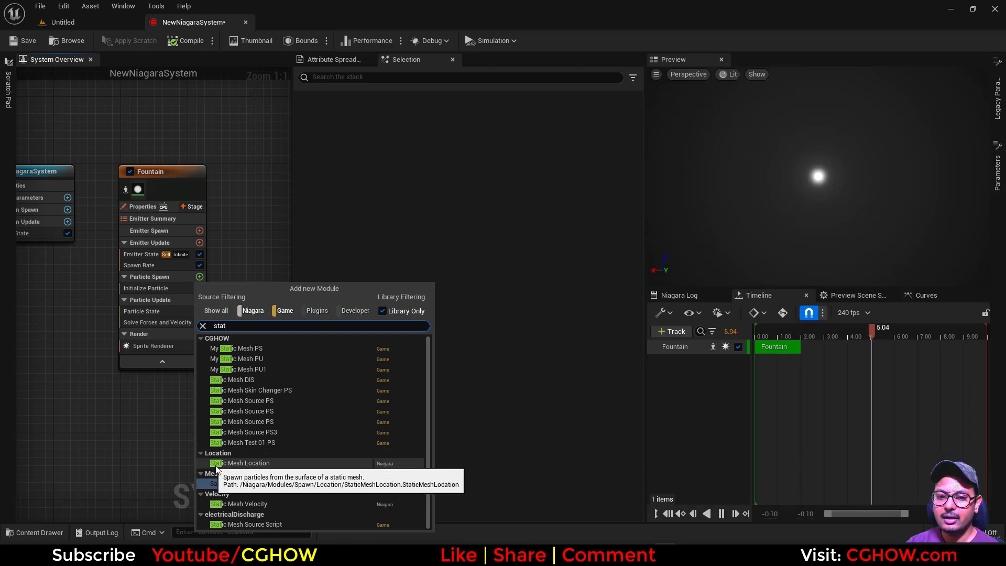
left_click(93, 413)
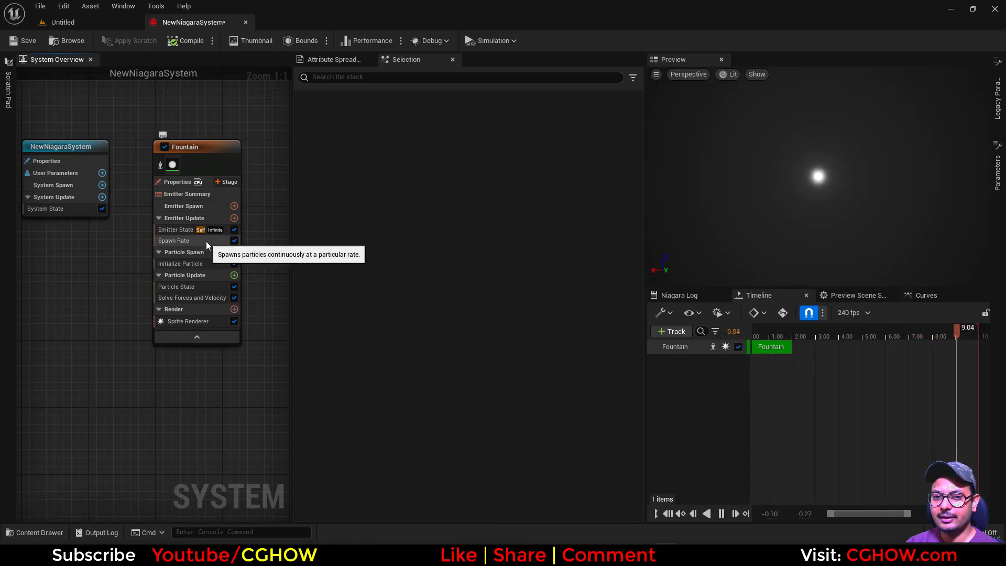
left_click(234, 253)
type("sta")
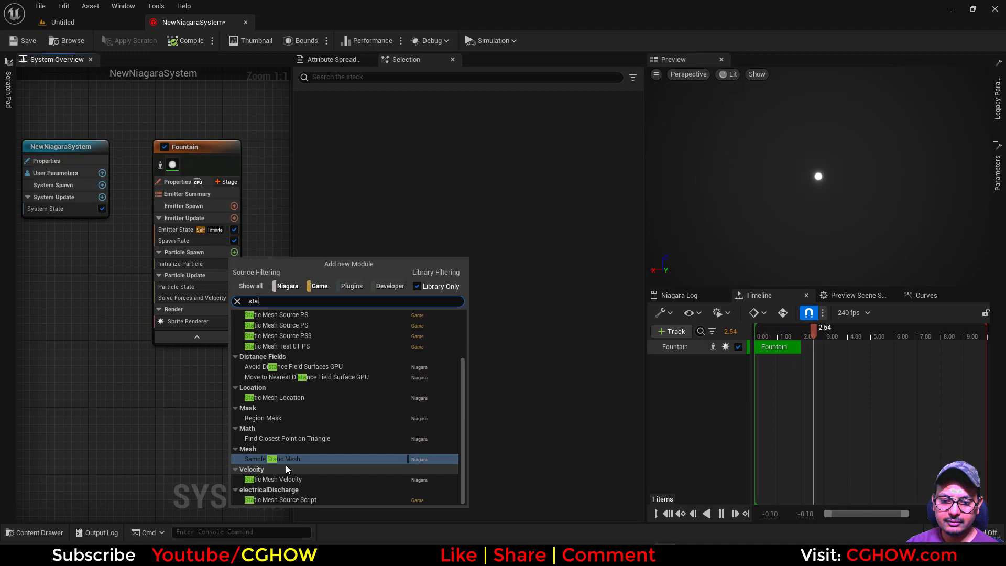
left_click(172, 413)
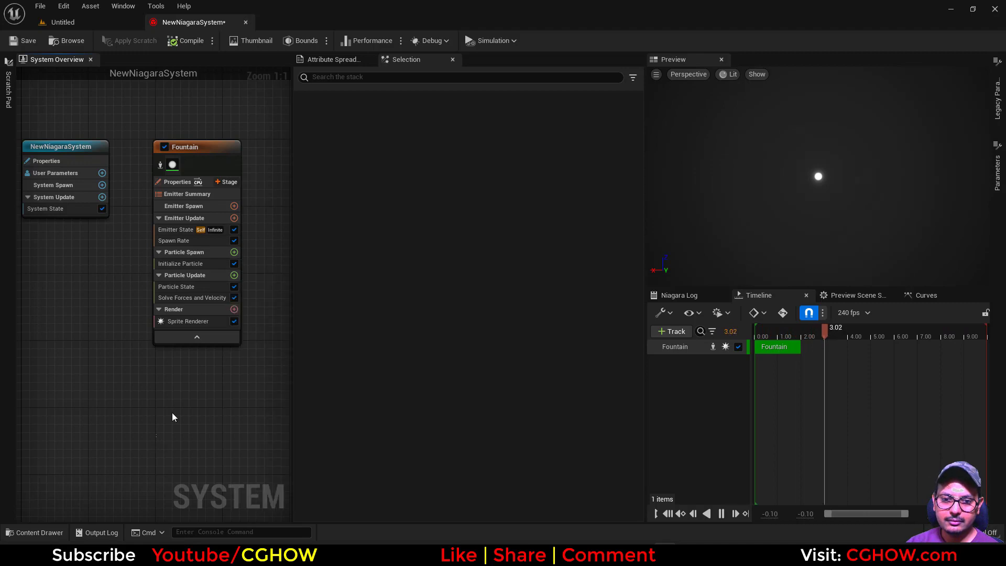
Step: Add a new scratch pad module to the Fountain emitter's Particle Spawn group and name it mystaticmeshlocation
left_click(234, 252)
scroll(328, 413, "down", 5)
scroll(330, 414, "down", 3)
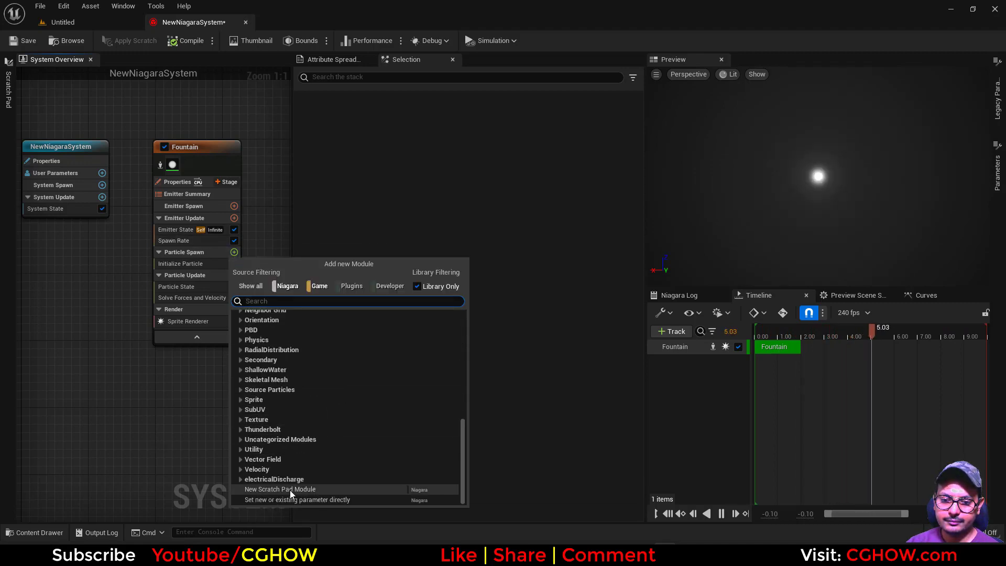
left_click(290, 490)
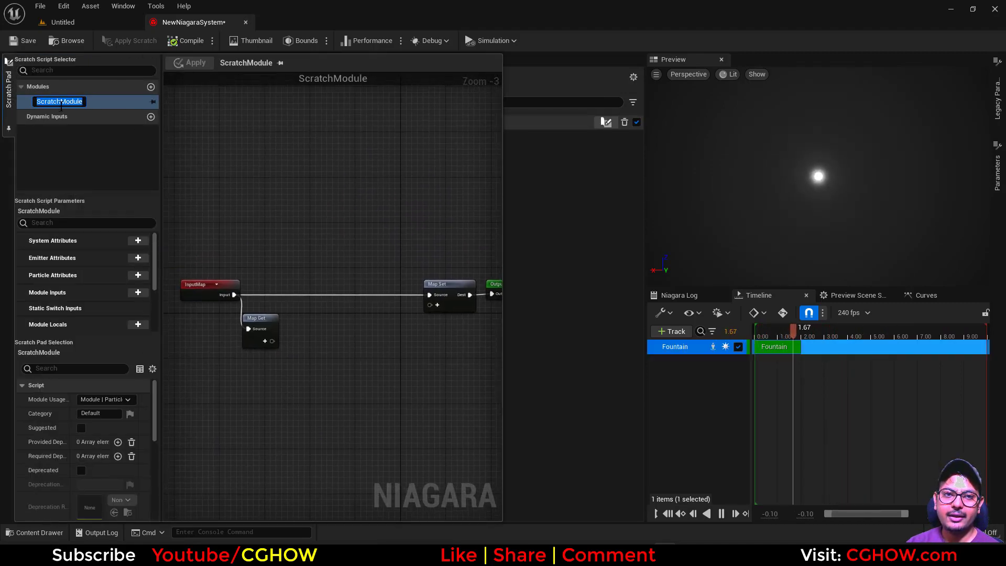
type("mystaticmesh")
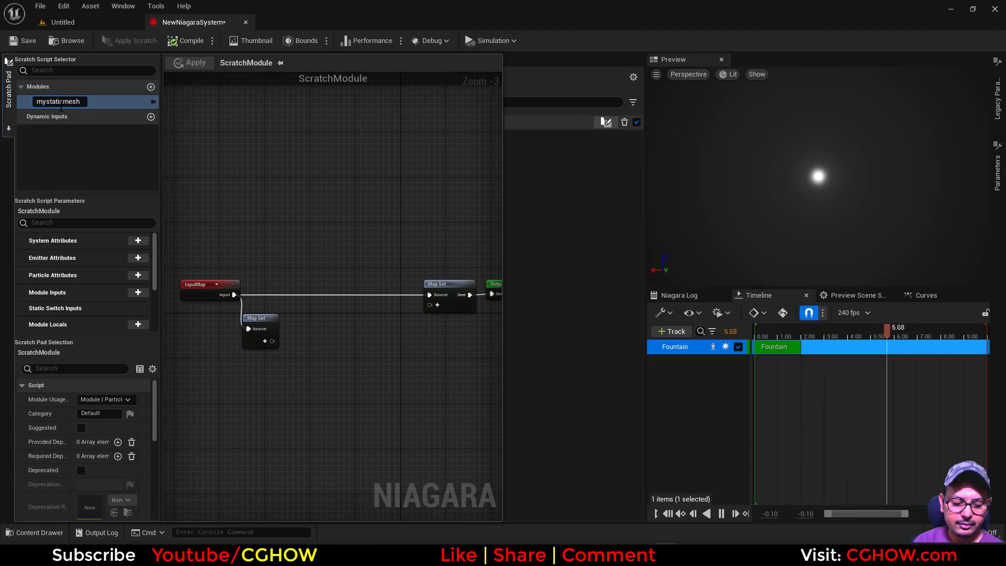
type("location")
key("Return")
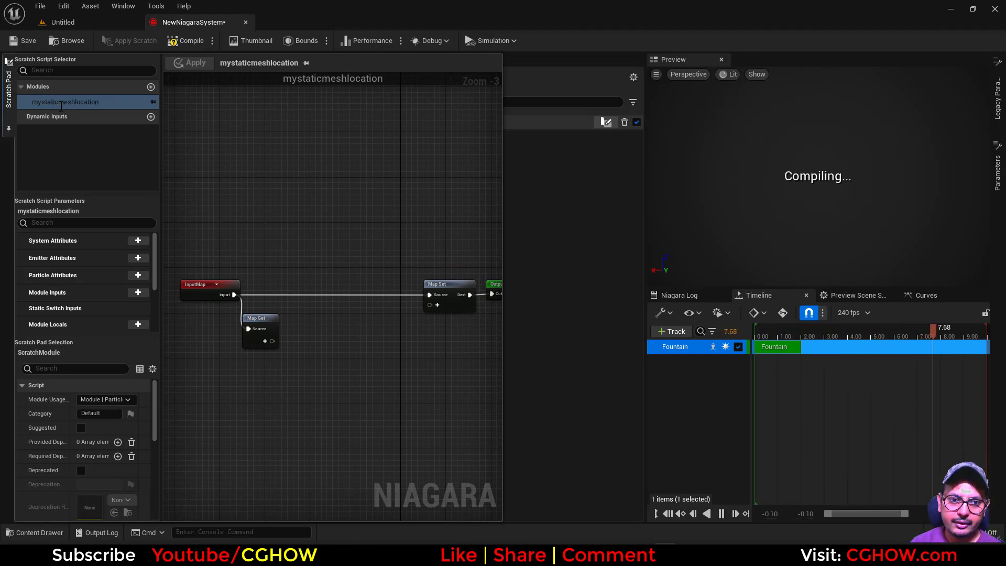
left_click(558, 367)
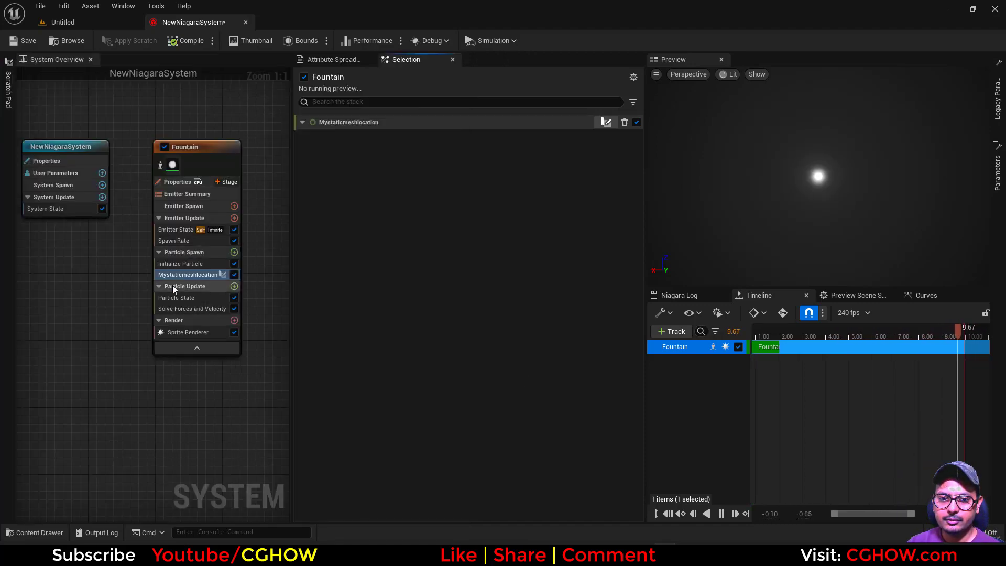
Step: Open the mystaticmeshlocation module's graph and add a Static Mesh data interface input to its Map Get node
double_click(179, 274)
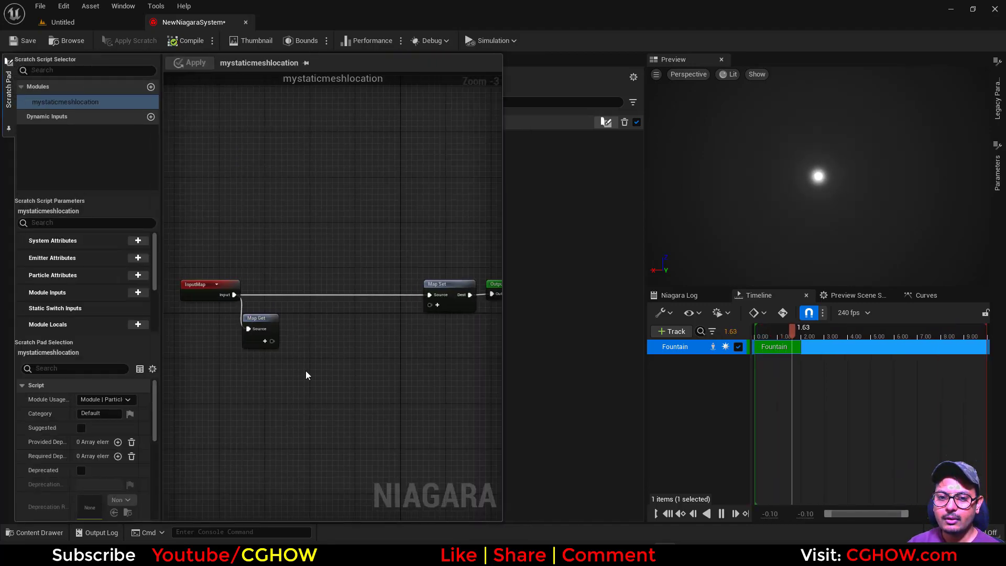
scroll(307, 375, "up", 3)
left_click(254, 290)
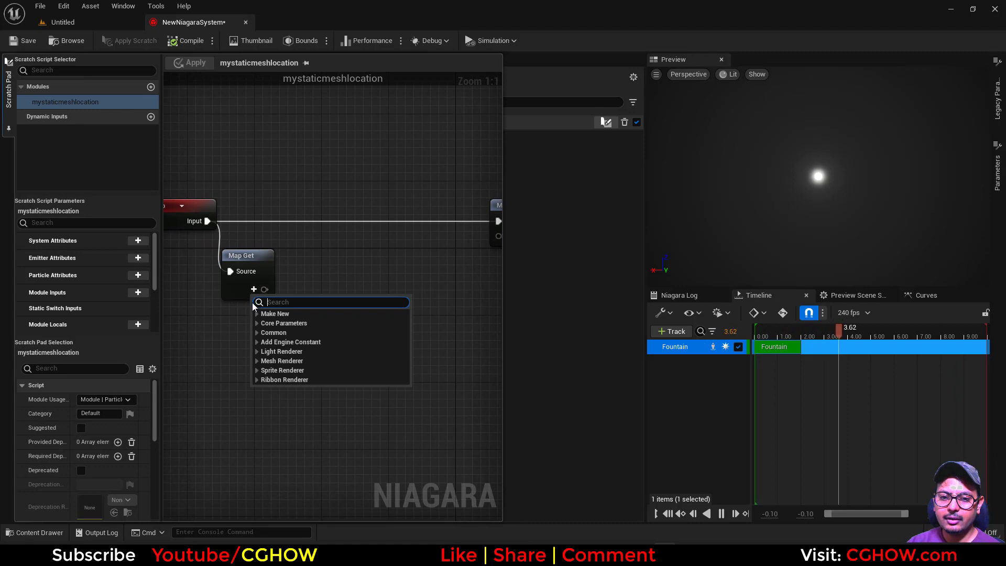
type("stat")
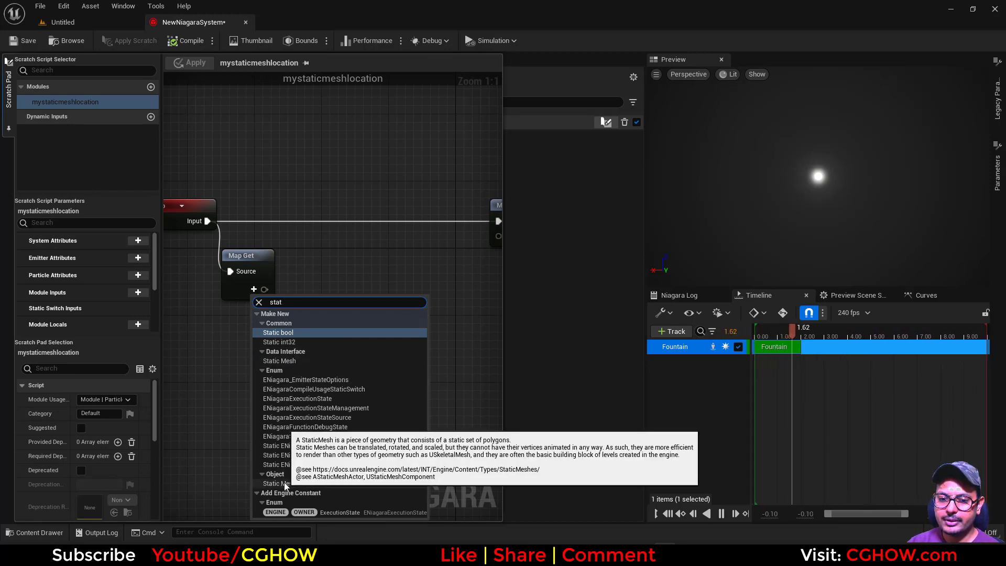
left_click(287, 361)
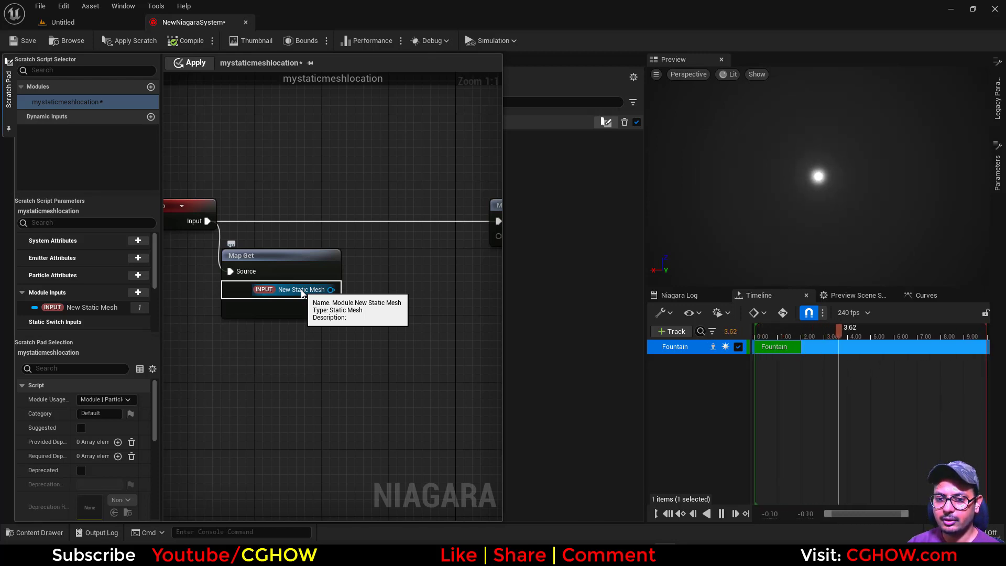
Step: Add a second Static Mesh input to the Map Get node, using the Object type instead of the data interface
left_click(321, 308)
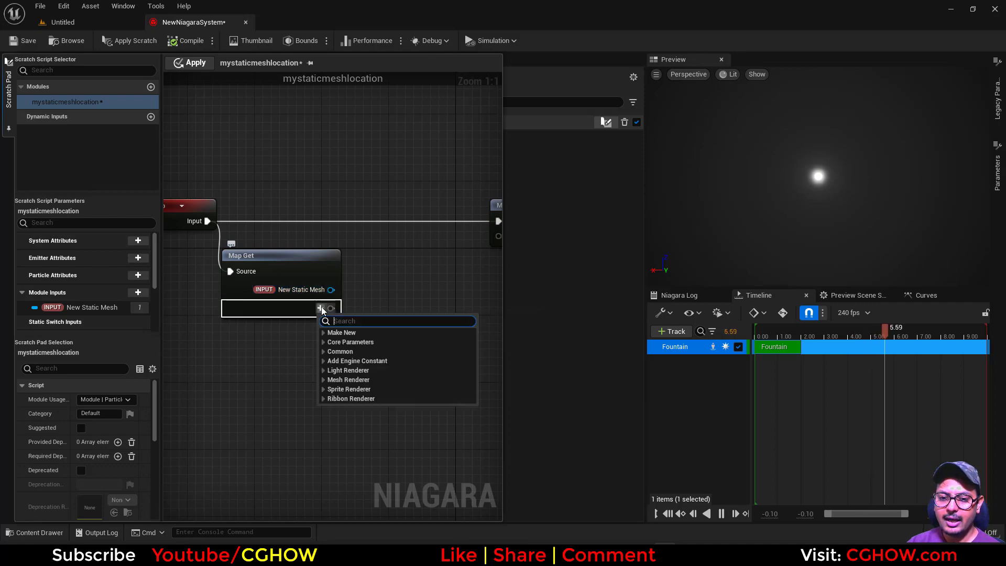
type("stat")
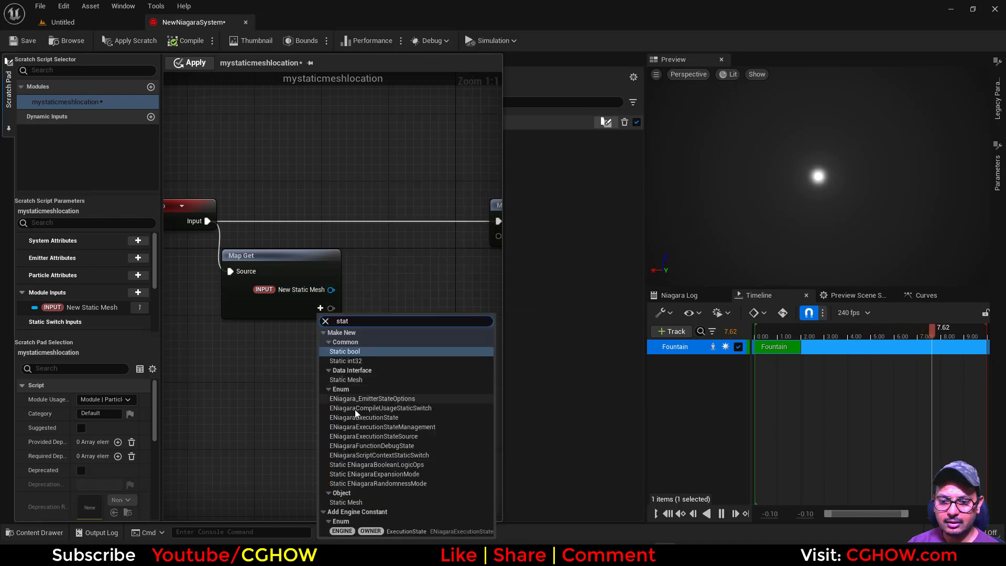
left_click(347, 503)
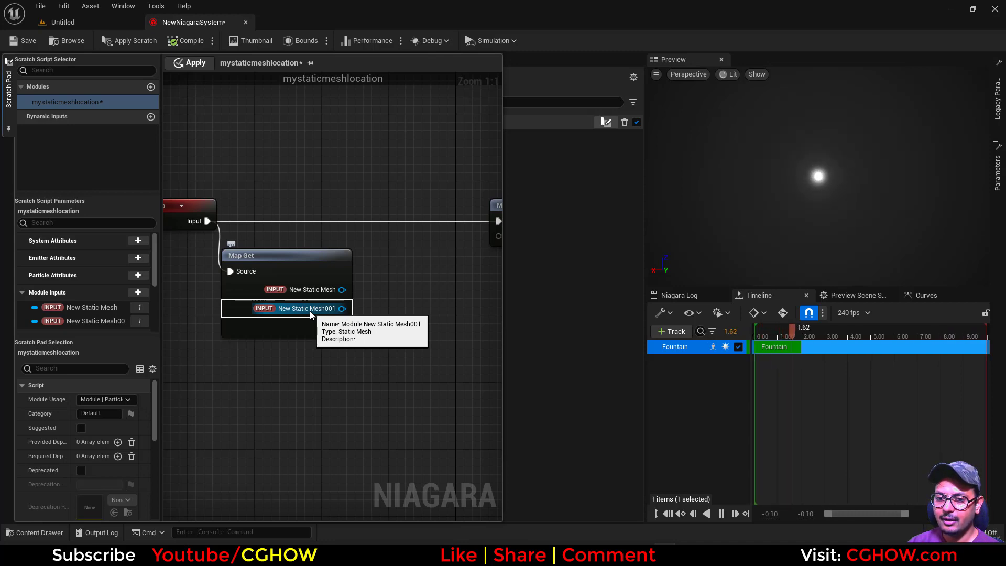
Step: Compare the functions offered by the data interface static mesh pin with those offered by the object-type pin
right_click_drag(363, 314, 270, 303)
left_click_drag(248, 279, 302, 227)
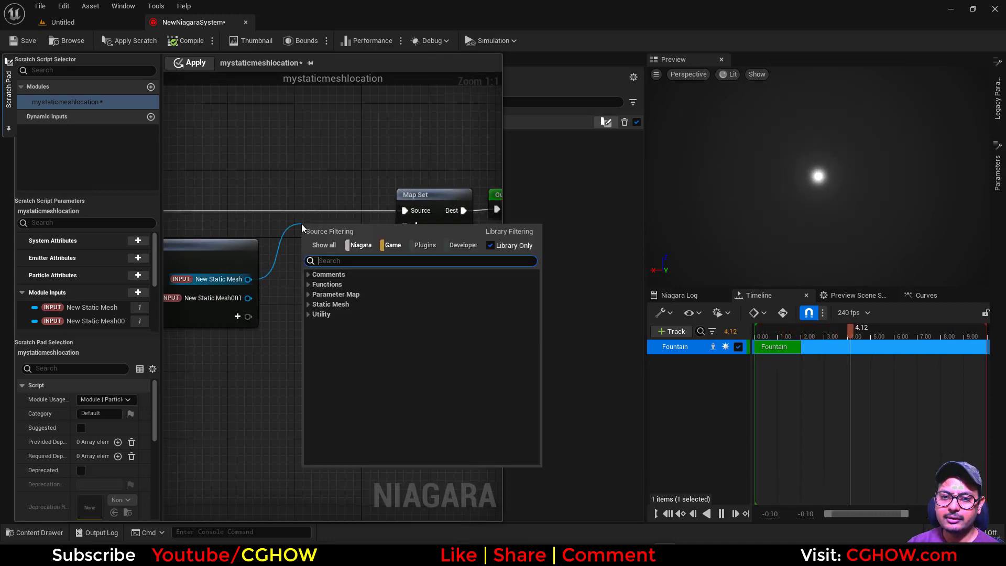
left_click(311, 305)
scroll(388, 423, "down", 10)
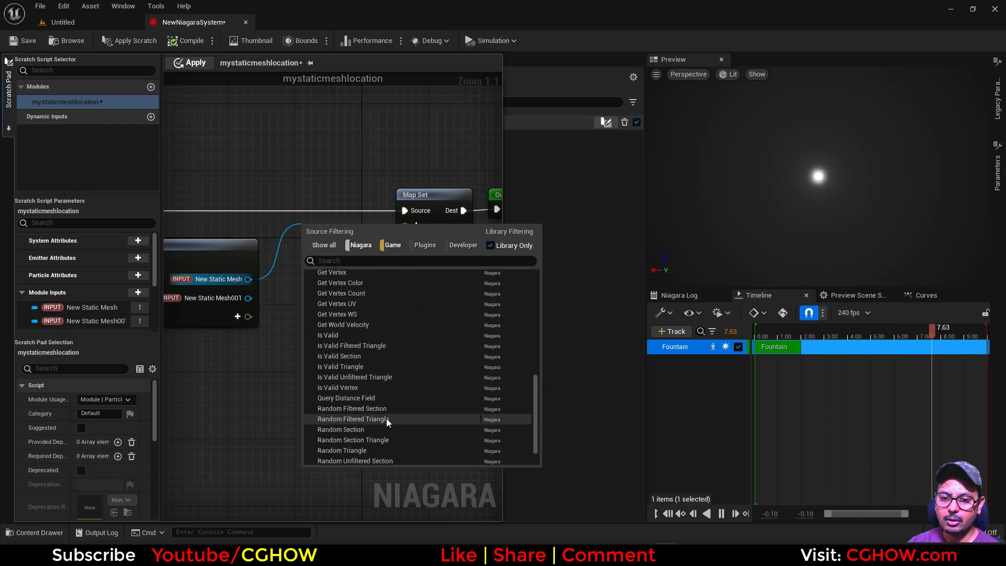
key("Escape")
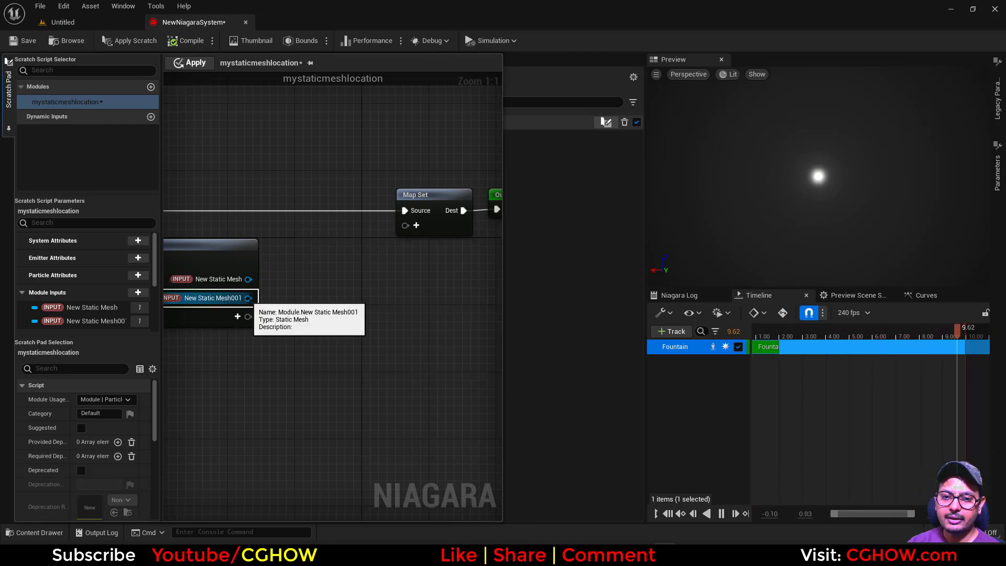
left_click_drag(248, 298, 282, 280)
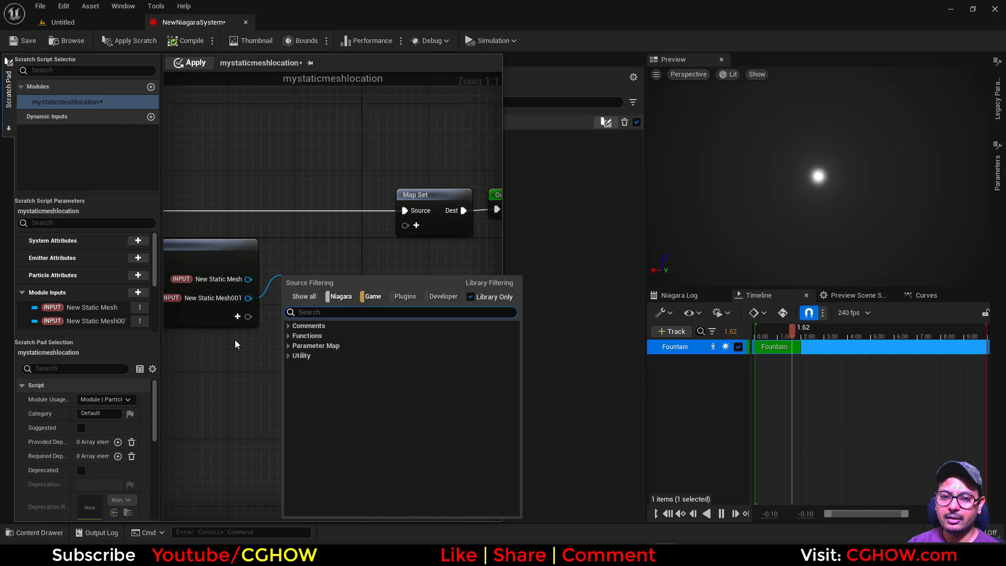
right_click_drag(232, 338, 306, 328)
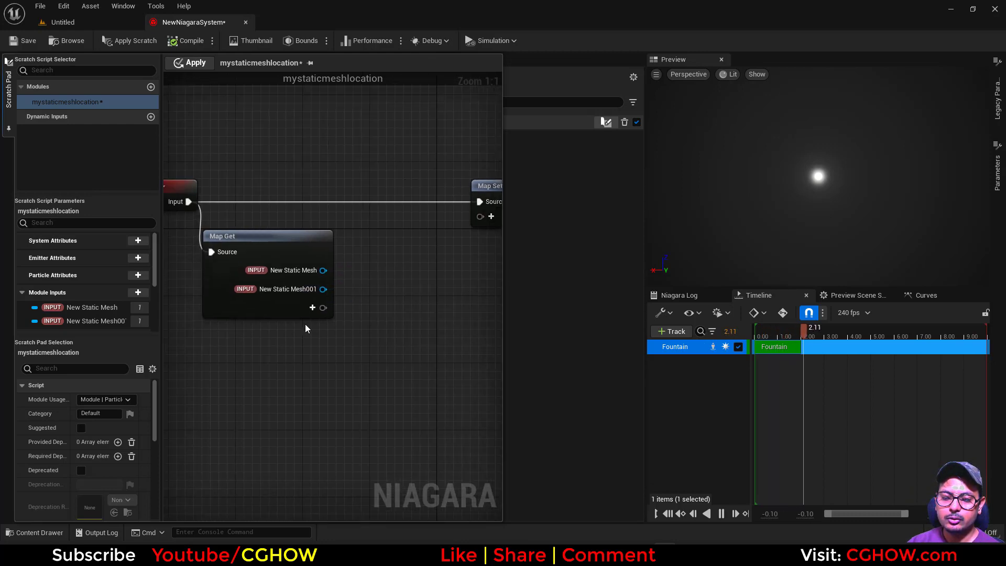
Step: Remove the object-type static mesh pin from the Map Get node
right_click(287, 294)
mouse_move(346, 313)
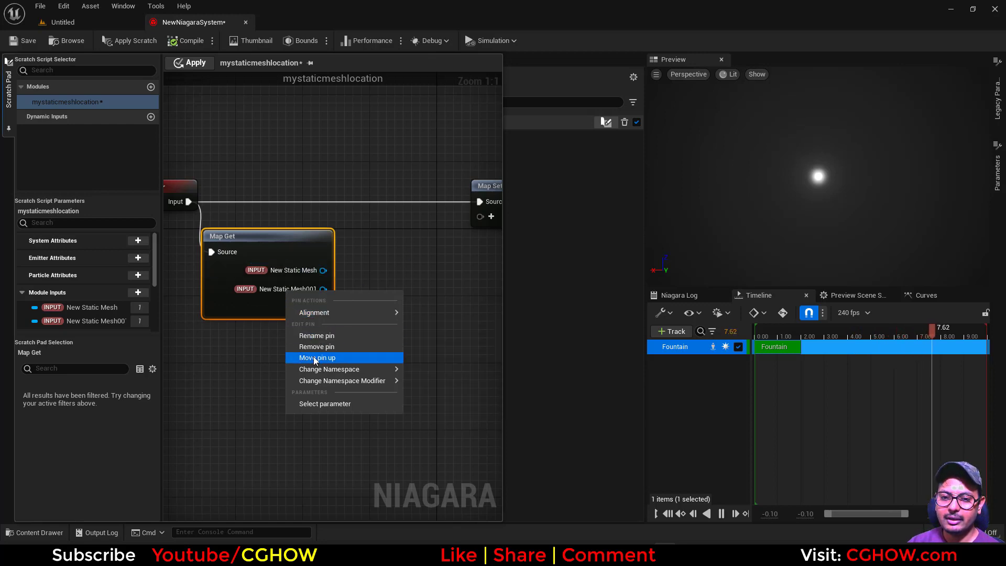
left_click(335, 347)
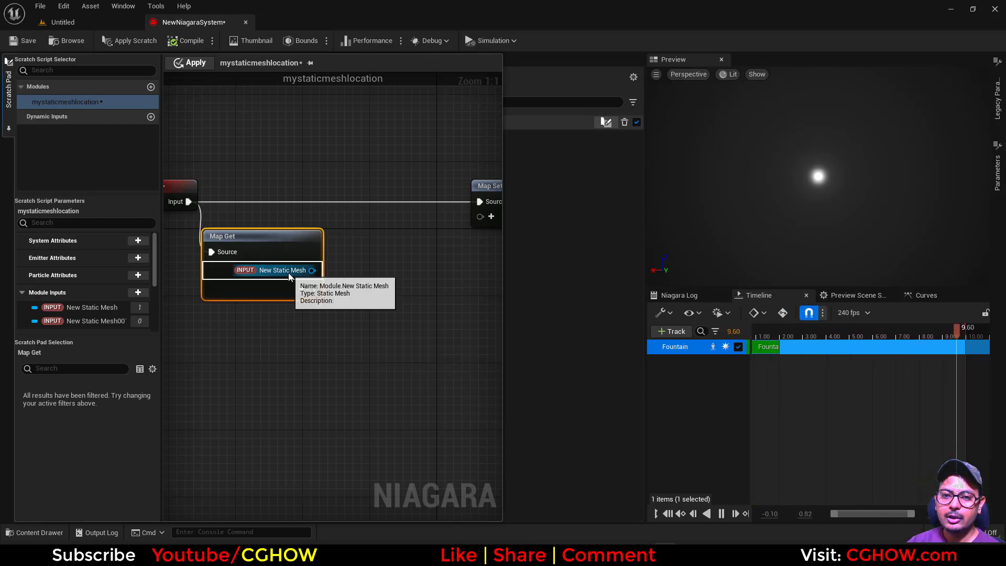
right_click_drag(322, 275, 245, 266)
left_click_drag(235, 260, 301, 241)
left_click(309, 325)
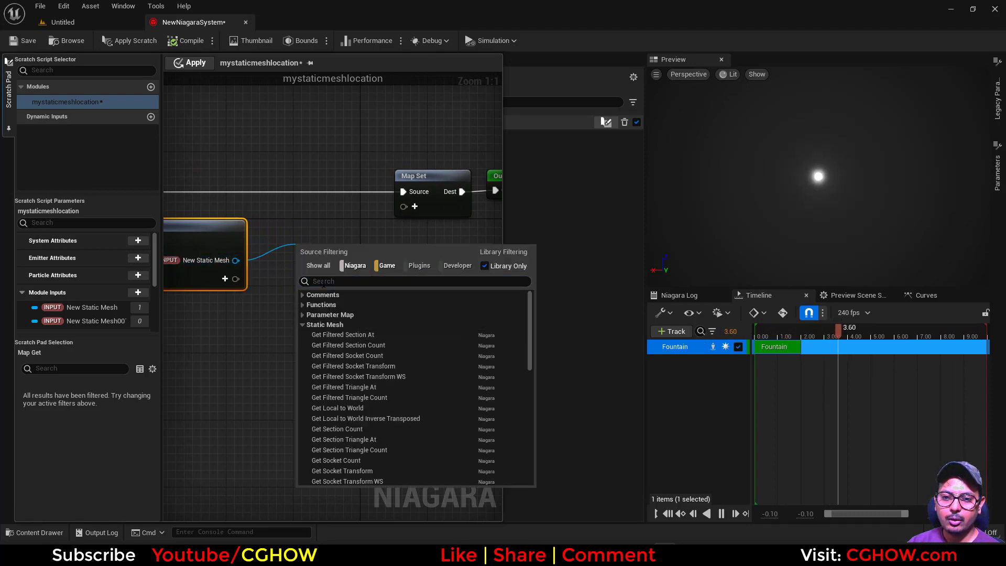
type("t")
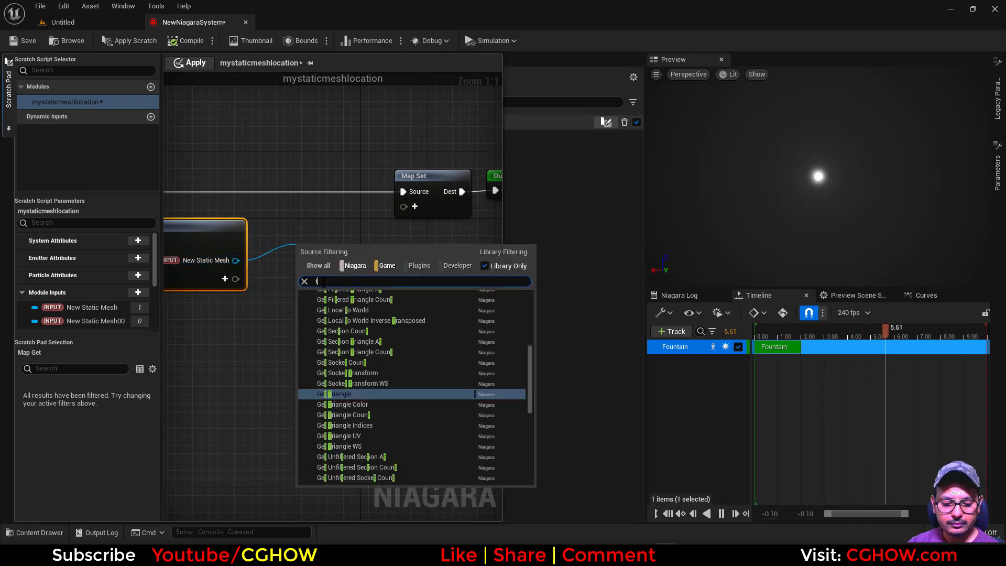
type("ric")
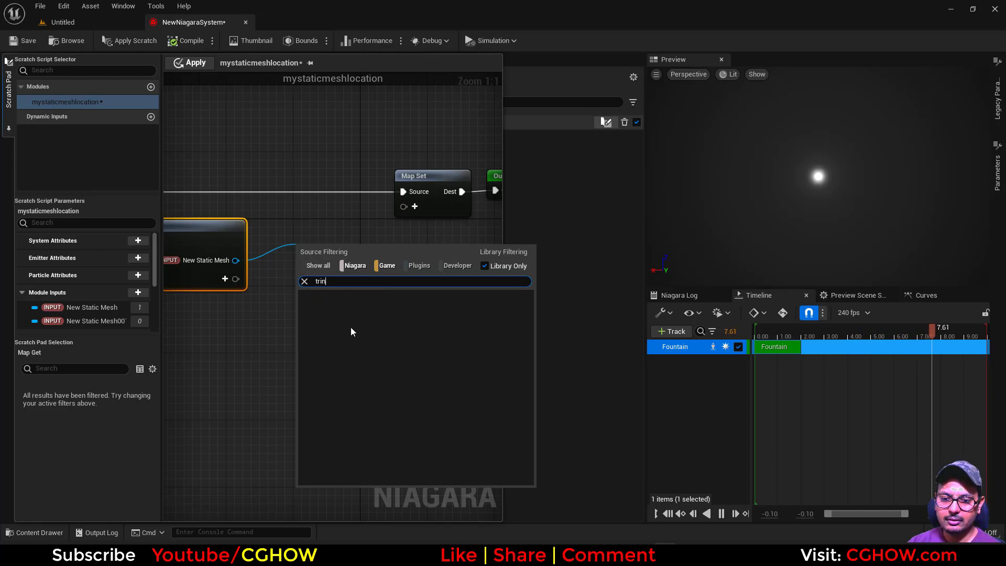
key("BackSpace")
scroll(391, 367, "down", 1)
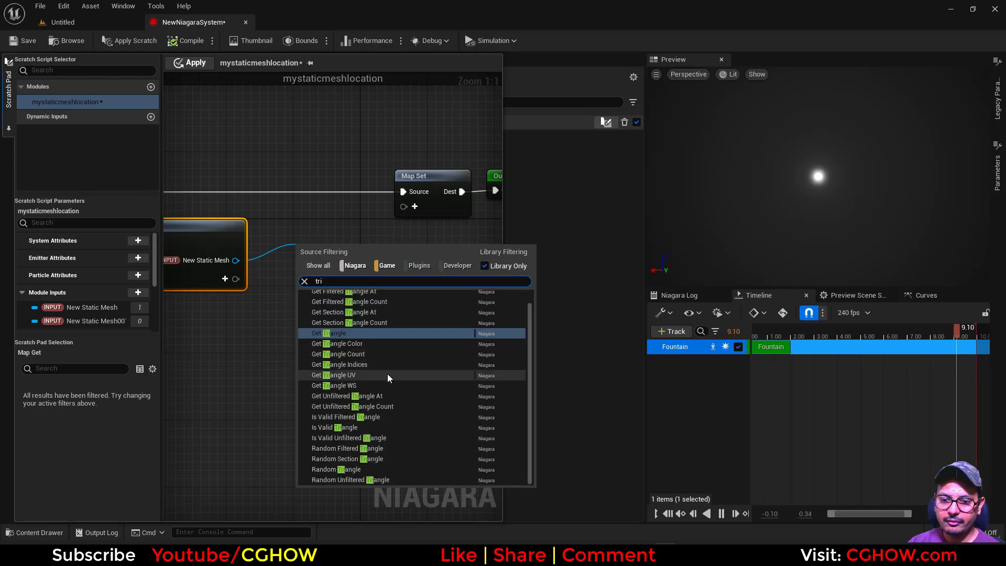
left_click(335, 375)
left_click(335, 374)
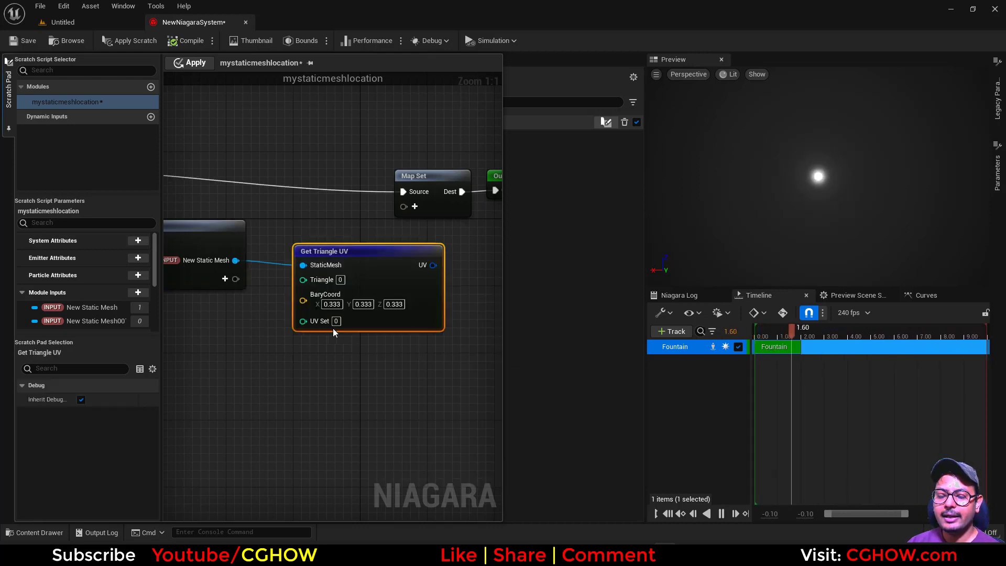
left_click_drag(393, 319, 389, 315)
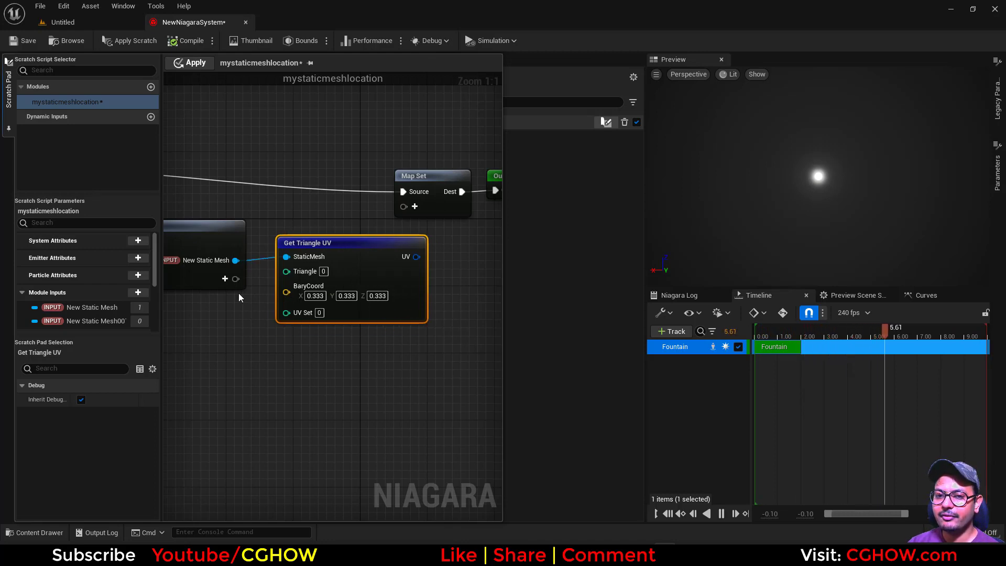
right_click_drag(271, 334, 313, 323)
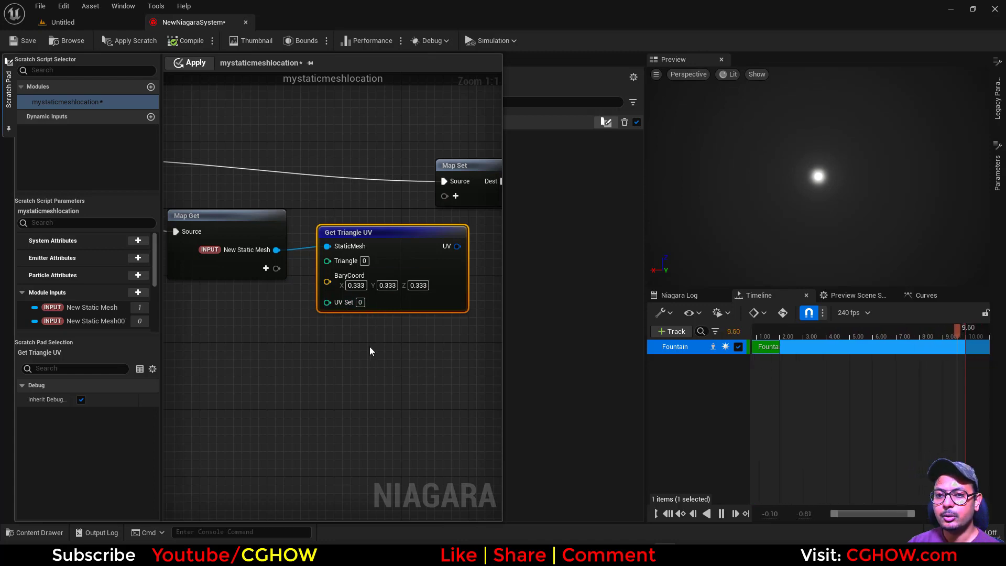
right_click_drag(313, 341, 302, 324)
right_click_drag(405, 319, 373, 315)
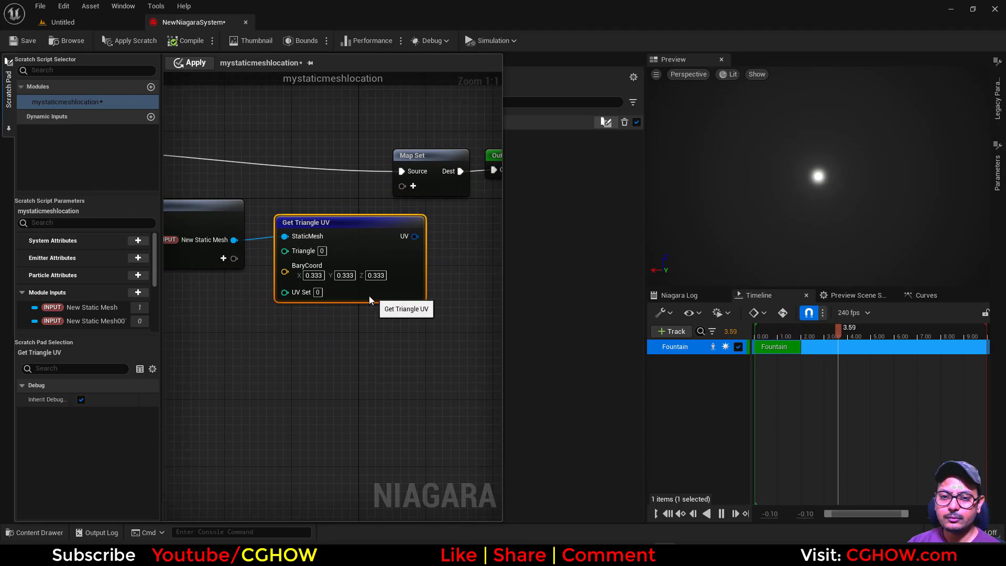
key("Delete")
Step: Add a Get Triangle WS node fed by the Map Get node's New Static Mesh pin and place it beside Map Get
left_click_drag(234, 239, 312, 262)
type("tri")
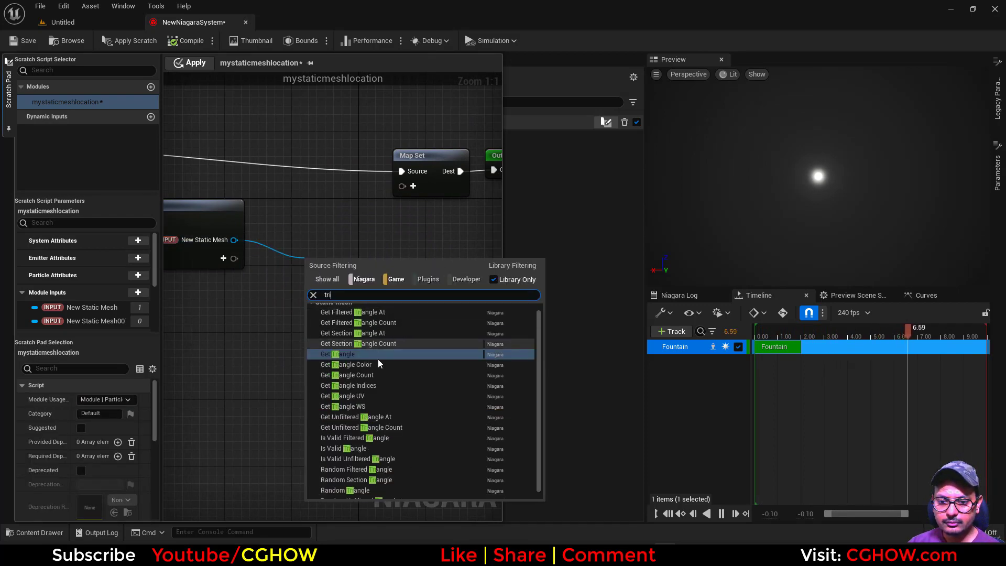
left_click(345, 407)
left_click_drag(394, 268, 370, 239)
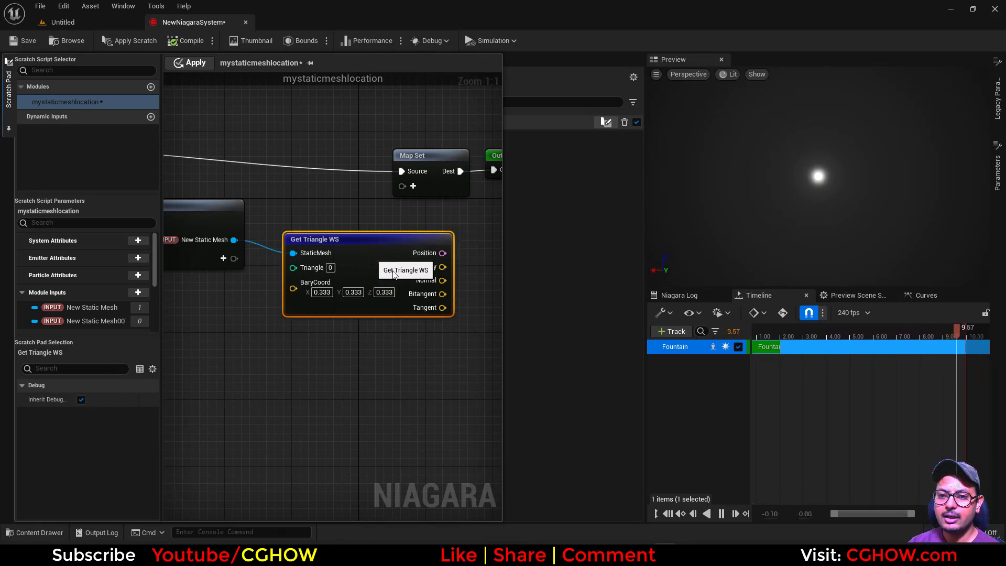
right_click_drag(466, 347, 343, 342)
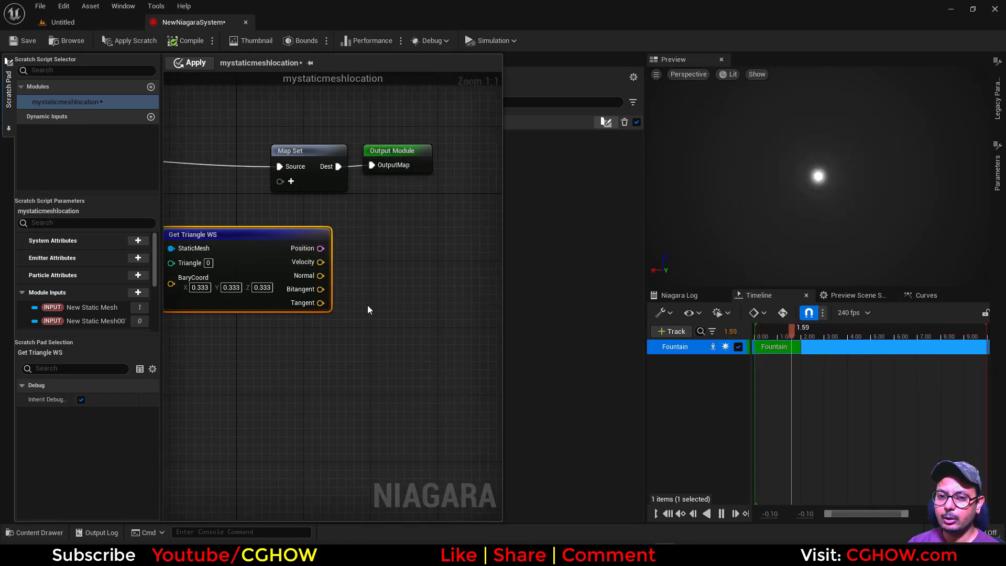
right_click_drag(281, 358, 405, 334)
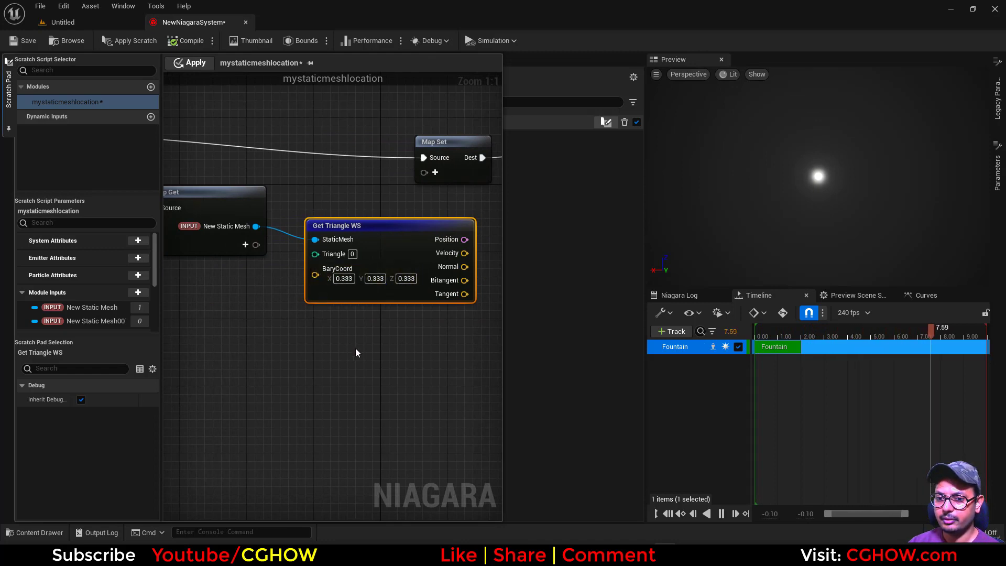
right_click_drag(355, 348, 316, 323)
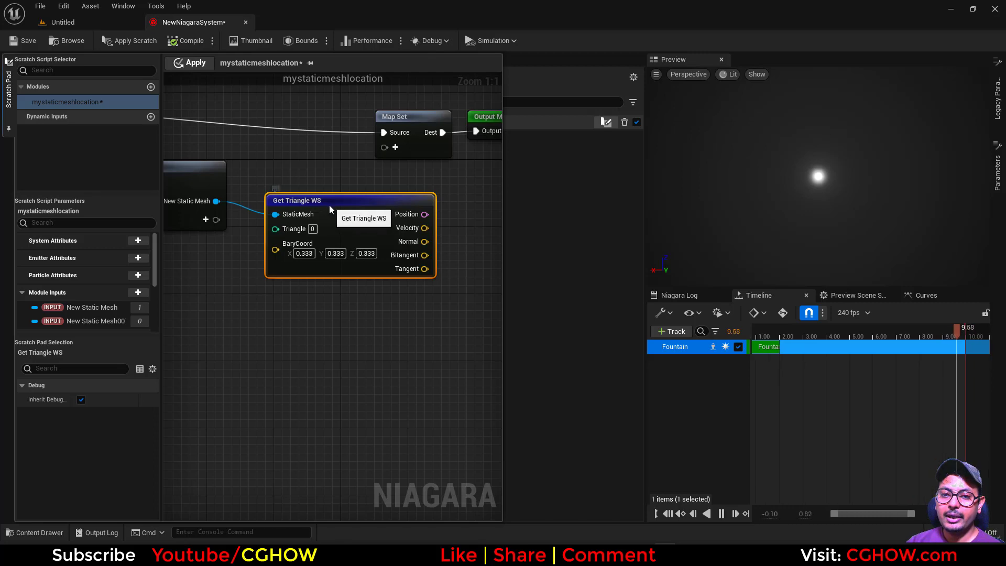
left_click_drag(329, 209, 321, 201)
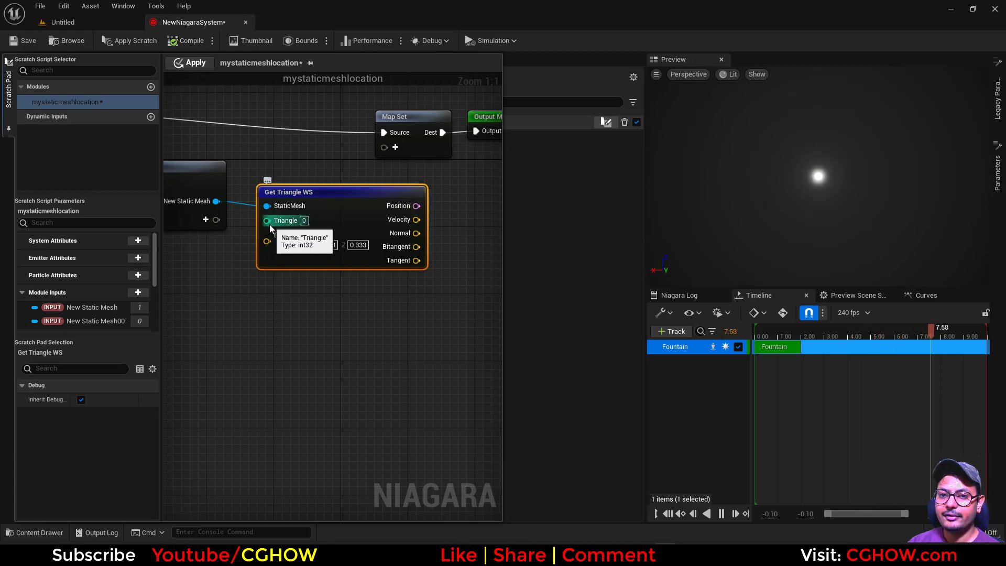
Step: Add a Random Triangle node fed by the New Static Mesh pin and place it below the Map Get node
right_click_drag(231, 231, 278, 229)
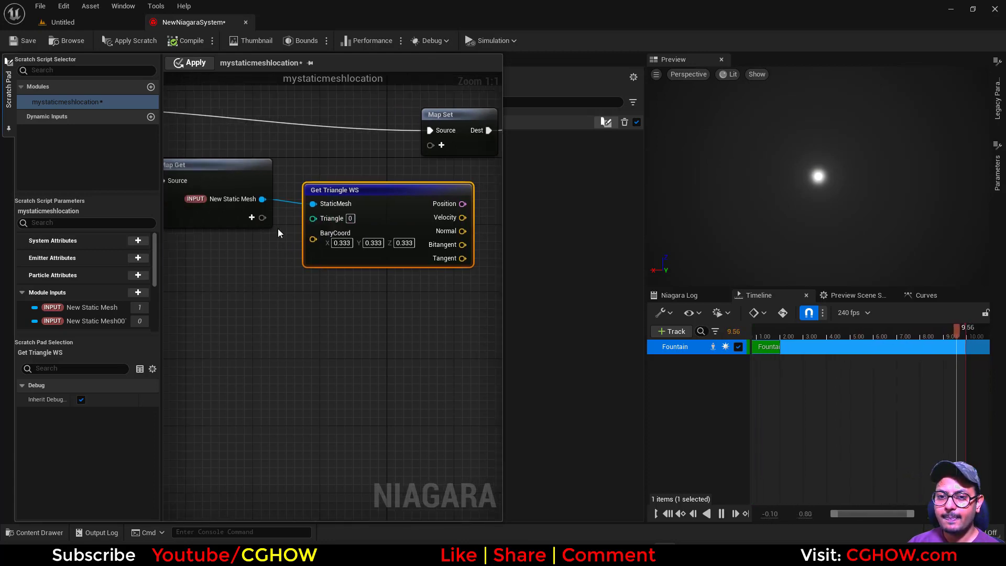
left_click_drag(263, 199, 227, 299)
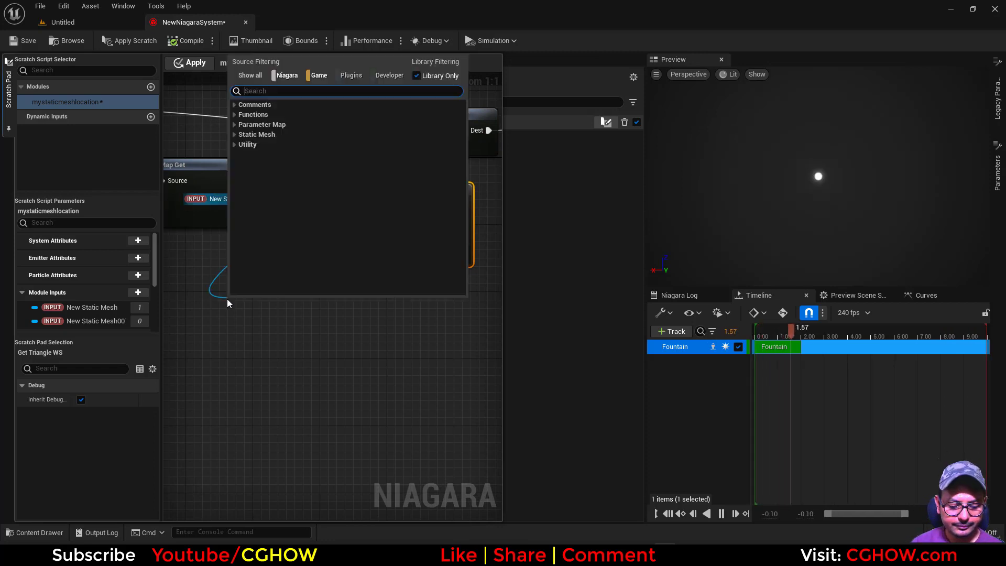
type("random")
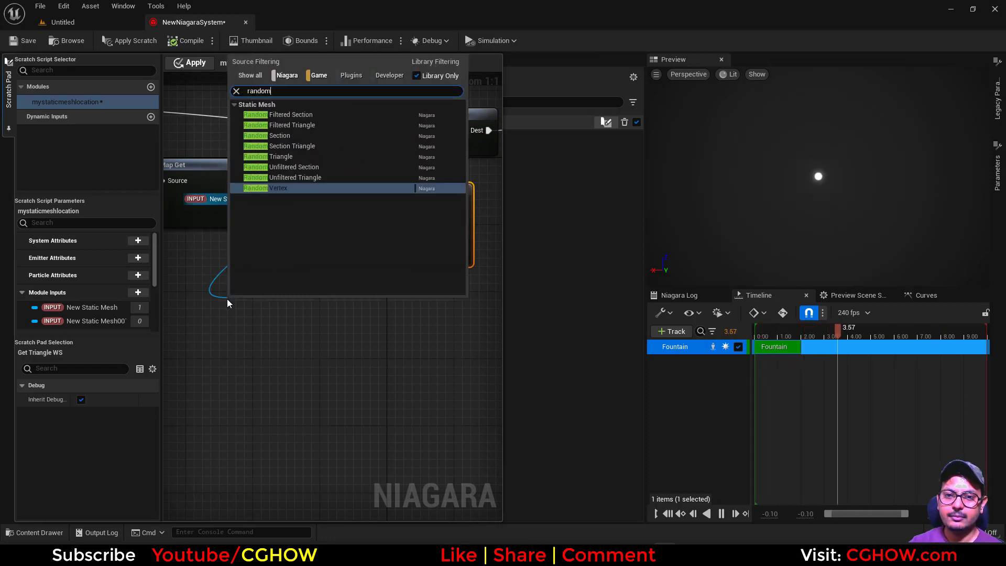
left_click(296, 156)
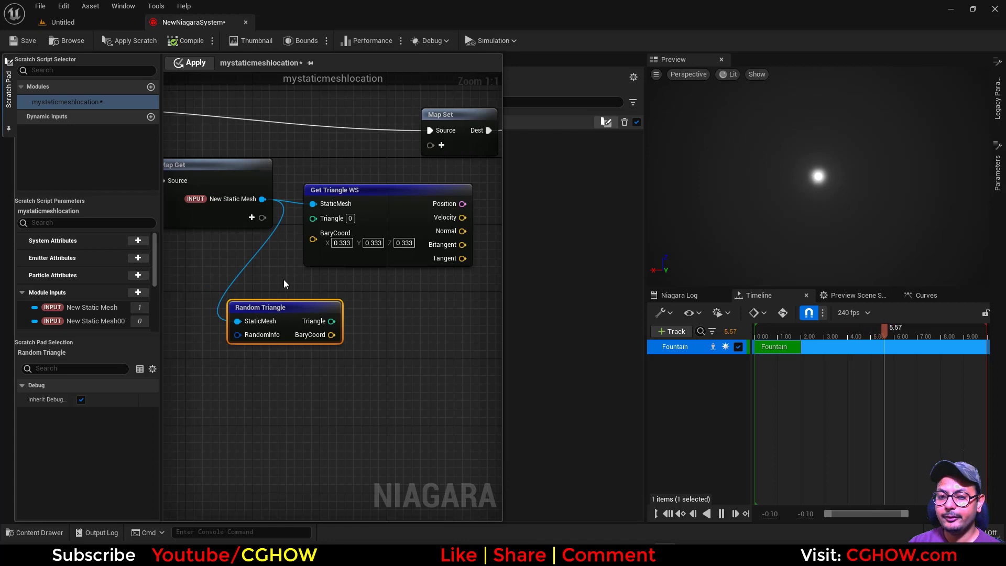
right_click_drag(284, 283, 324, 296)
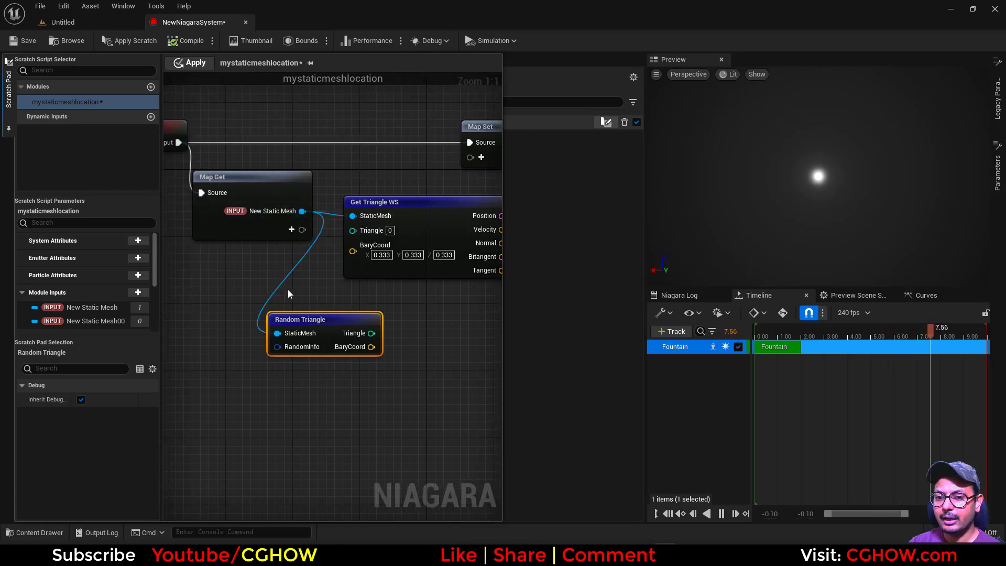
left_click_drag(317, 319, 275, 303)
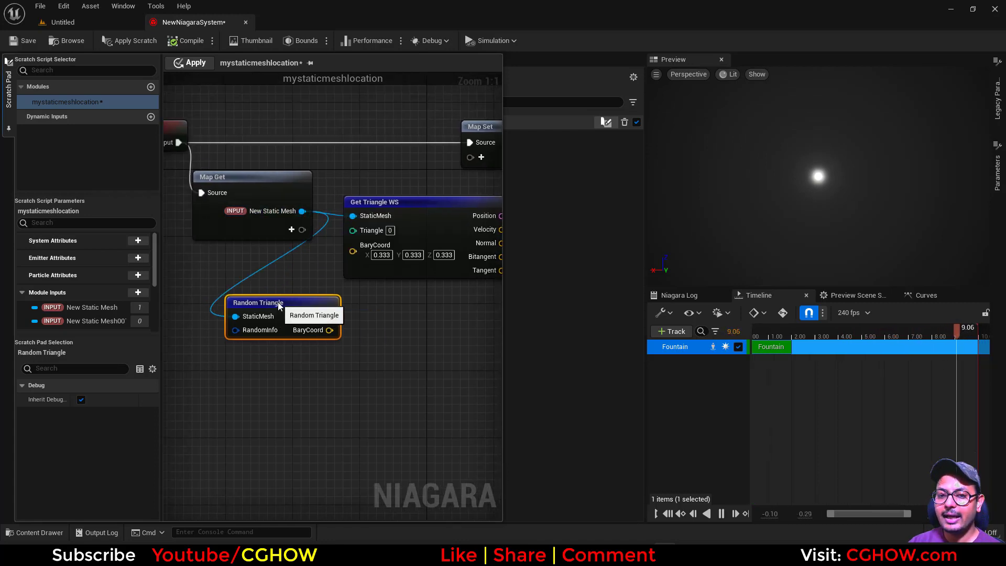
left_click_drag(334, 316, 354, 311)
left_click(336, 336)
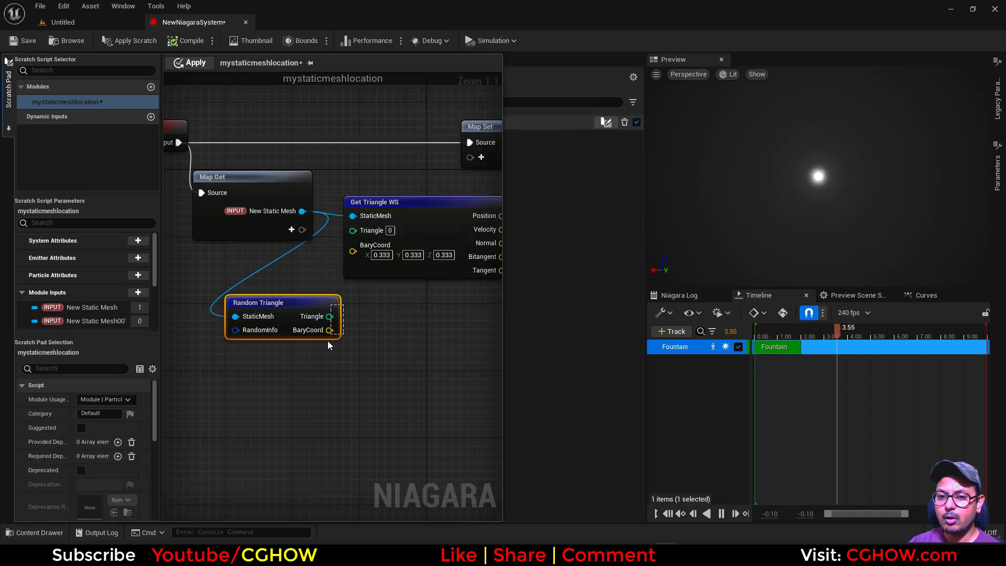
left_click_drag(253, 329, 232, 332)
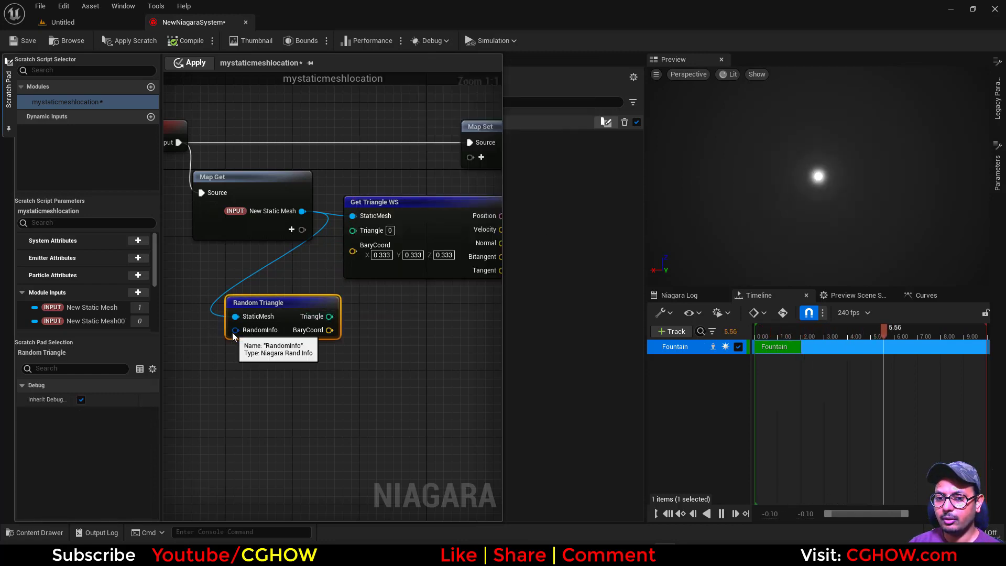
Step: Connect Random Triangle's Triangle and BaryCoord outputs to the matching inputs of Get Triangle WS
right_click_drag(382, 300, 295, 293)
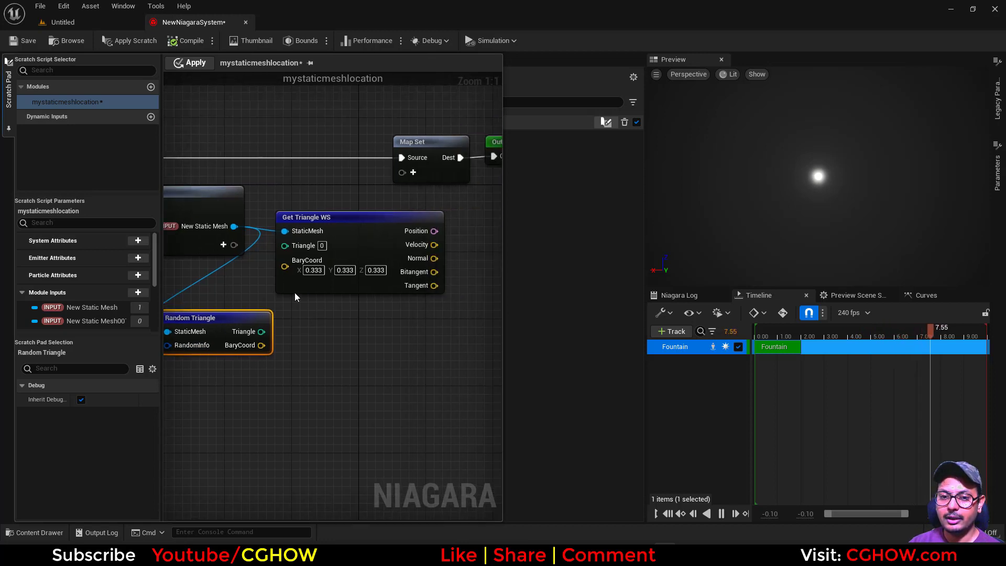
right_click_drag(304, 336, 387, 302)
left_click_drag(343, 298, 367, 212)
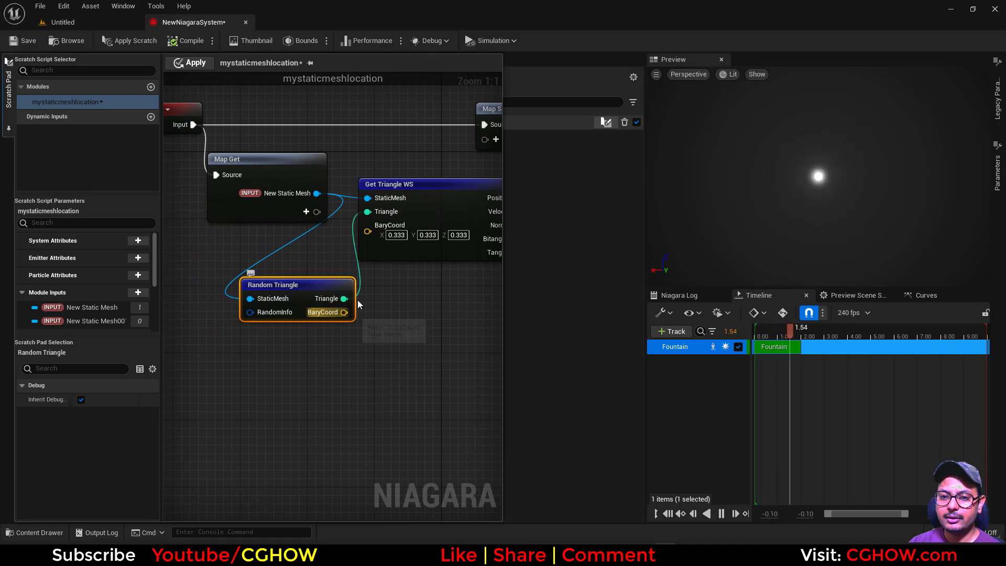
left_click_drag(345, 312, 367, 233)
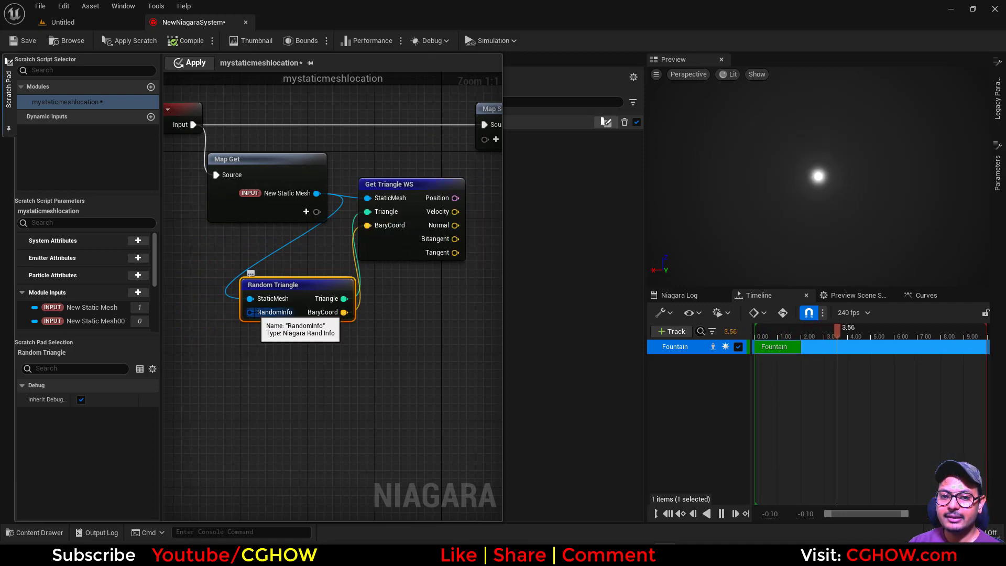
left_click_drag(257, 317, 315, 223)
left_click_drag(302, 258, 256, 264)
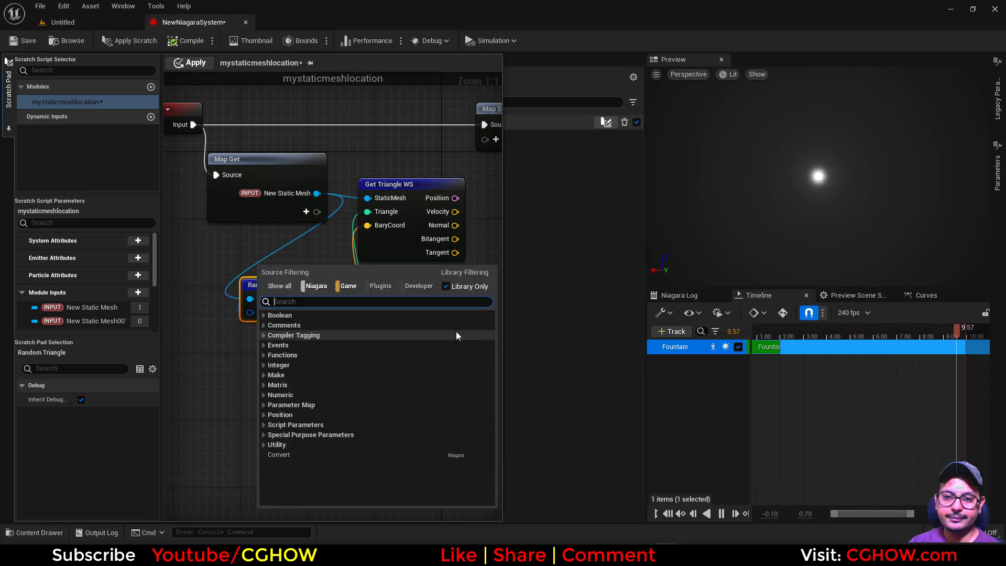
left_click(187, 333)
Step: Add the Particles Position parameter to the Map Set node and feed it from Get Triangle WS's Position output
right_click_drag(469, 263, 252, 325)
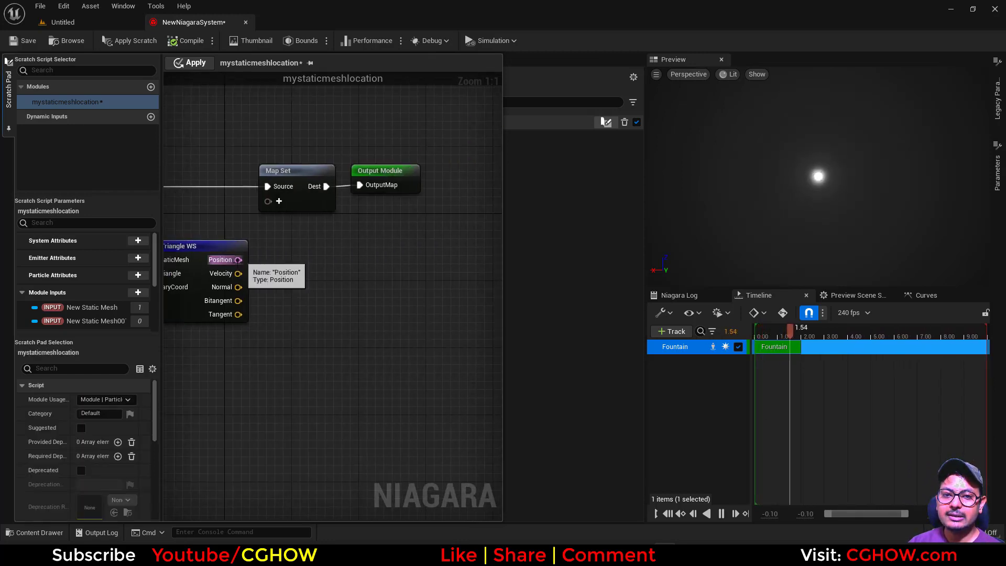
left_click_drag(251, 264, 252, 263)
left_click(279, 201)
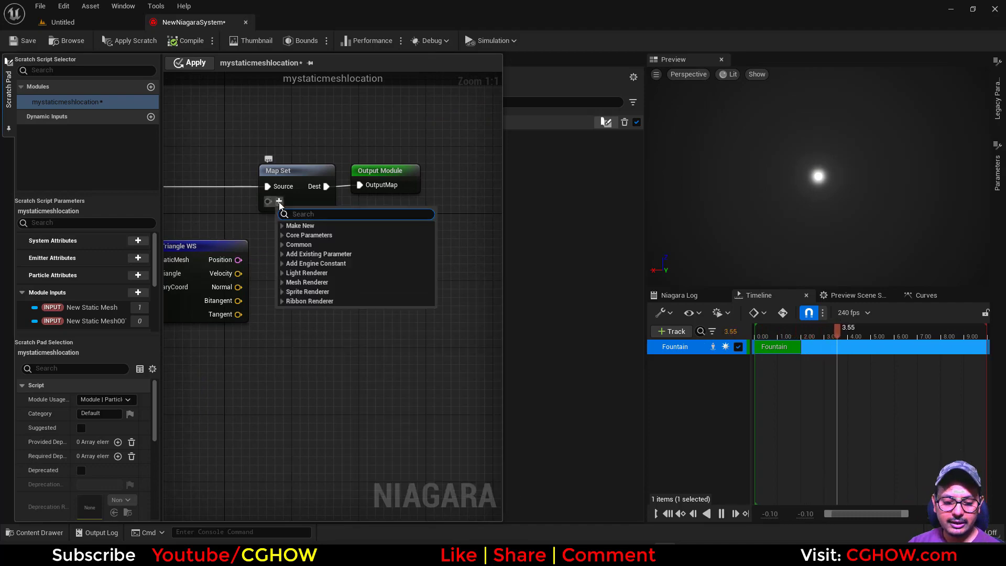
type("pos")
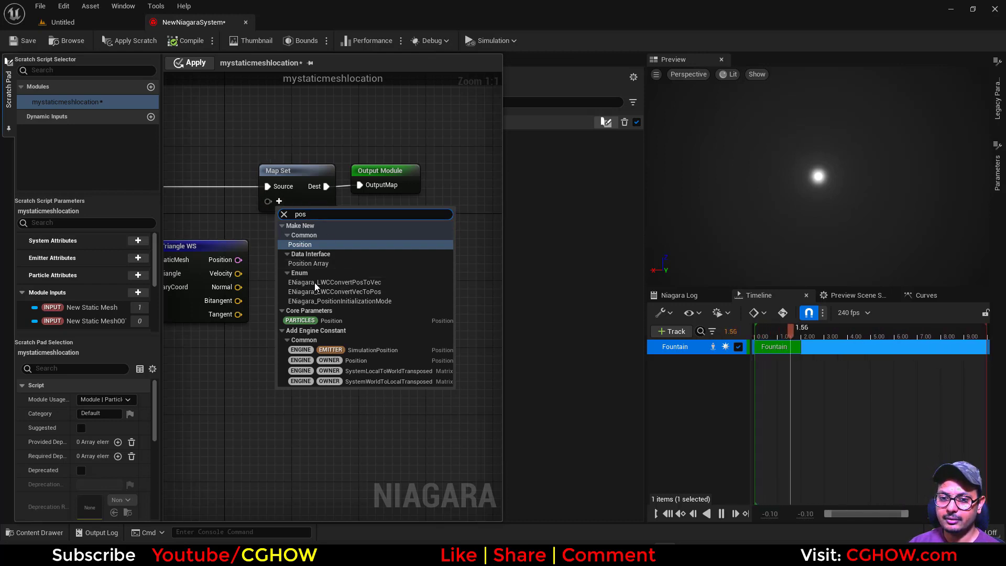
left_click(314, 321)
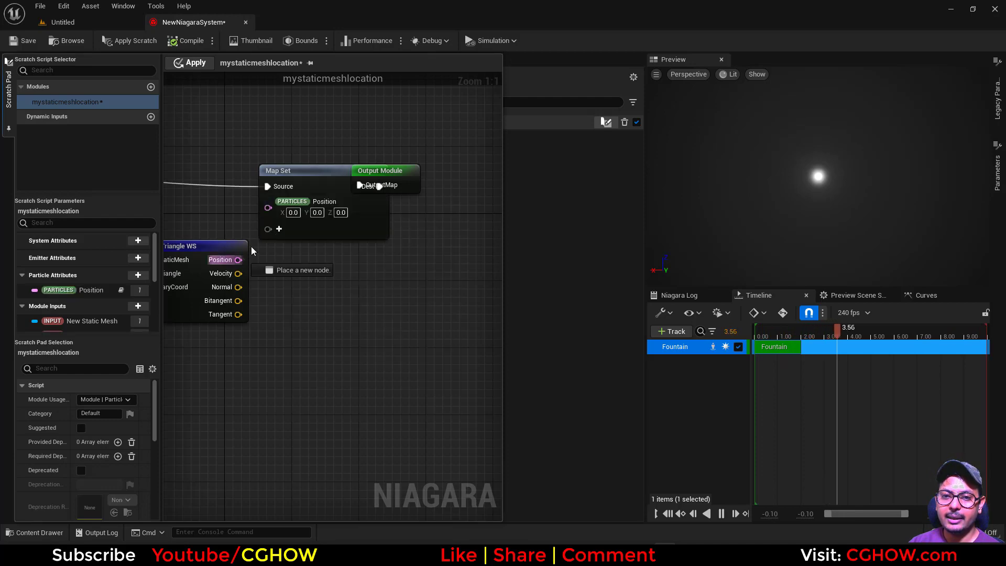
left_click_drag(252, 252, 268, 208)
right_click_drag(272, 210, 369, 183)
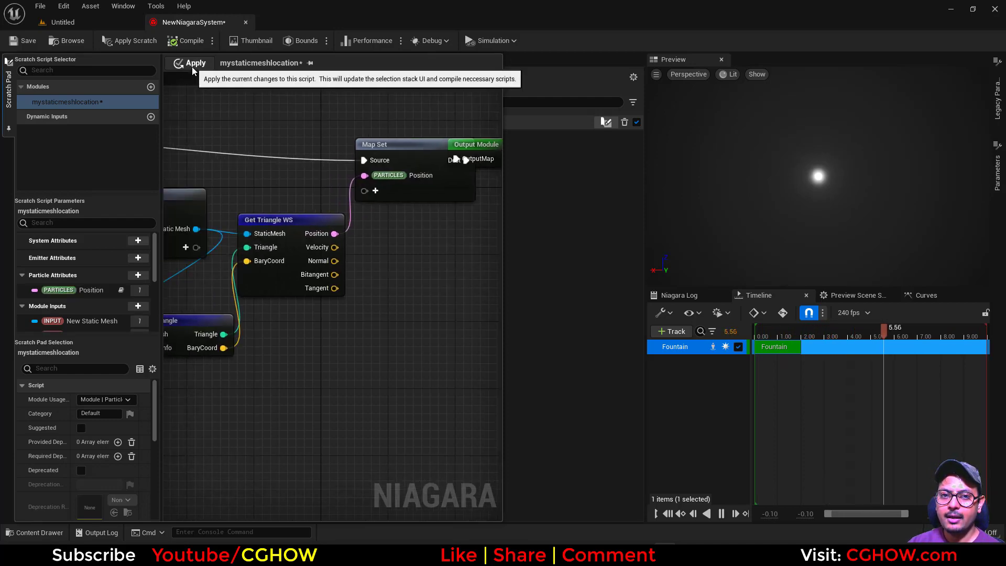
Step: Apply the scratch pad changes and expand the remaining Mystaticmeshlocation settings in the Fountain emitter
left_click(193, 66)
left_click(572, 413)
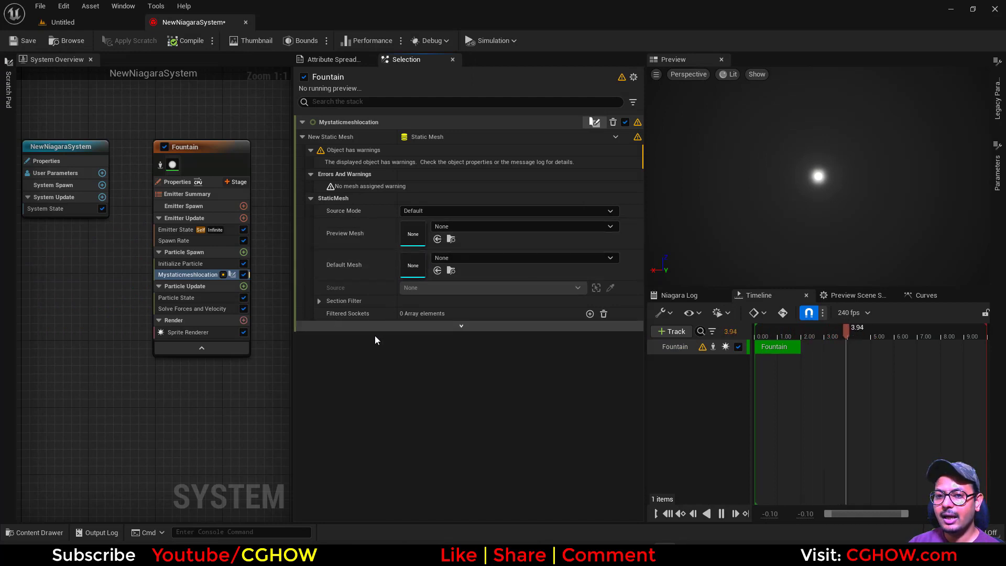
left_click(461, 326)
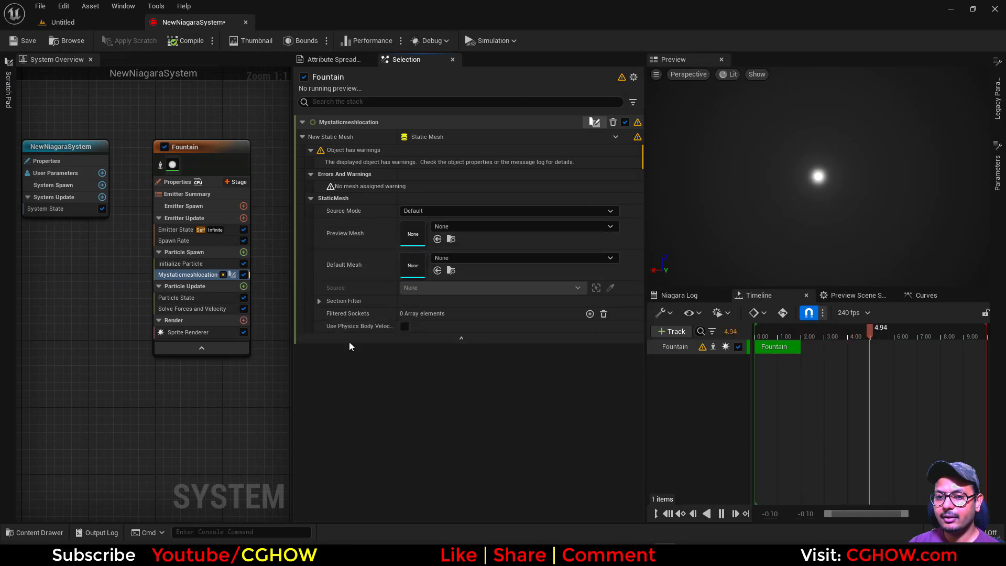
Step: Reopen the Mystaticmeshlocation graph, expose Random Triangle's RandomInfo as a module input on Map Get, and apply the script
double_click(193, 275)
left_click_drag(297, 338, 363, 238)
left_click(194, 63)
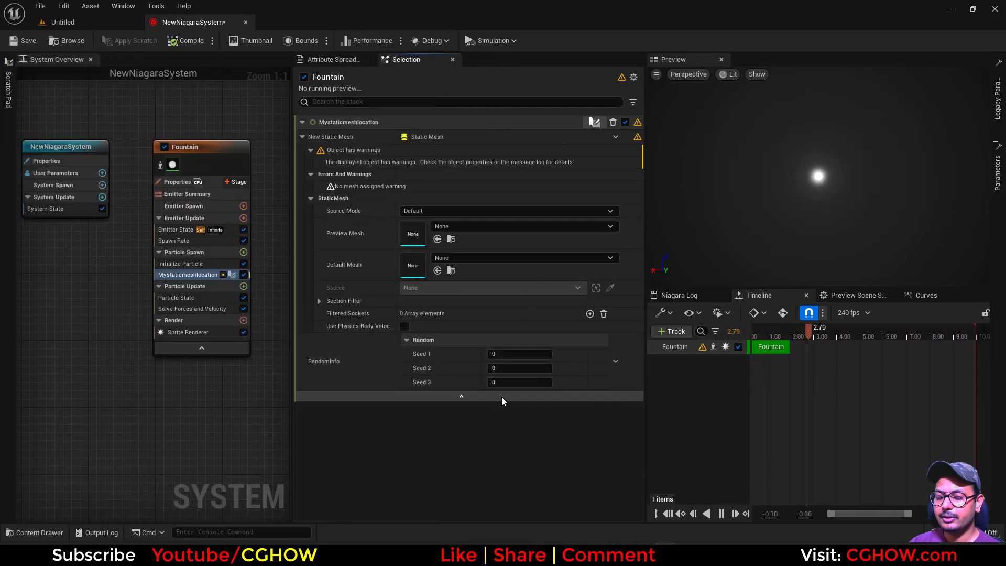
Step: Assign 1M_Cube as both the Preview Mesh and the Default Mesh of Mystaticmeshlocation's New Static Mesh
left_click(455, 227)
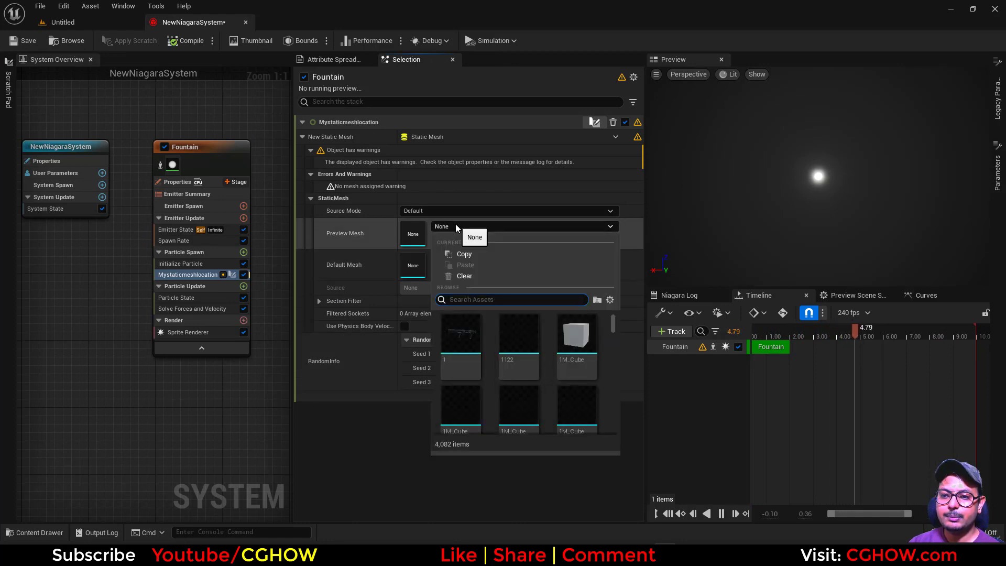
left_click(561, 334)
left_click(466, 210)
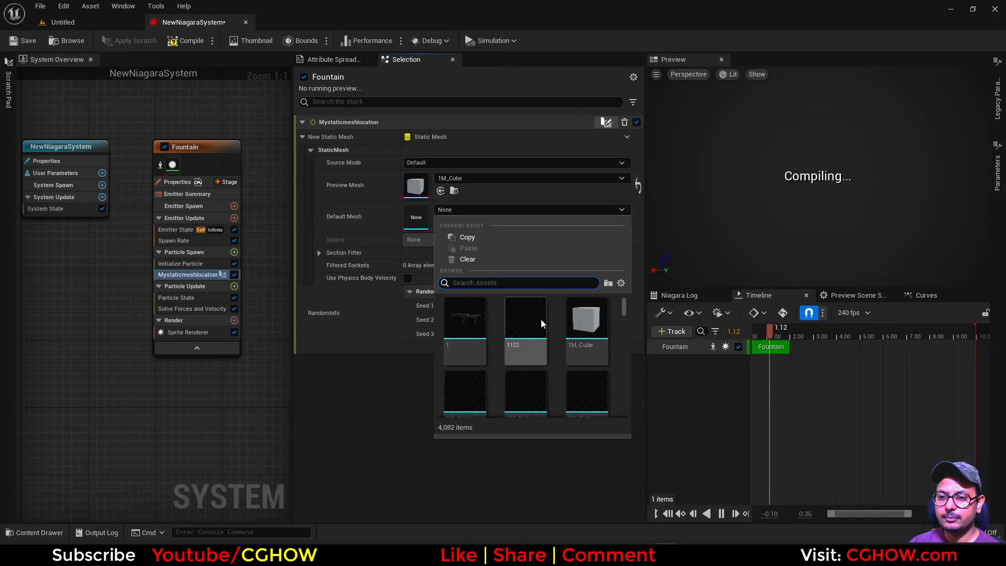
left_click(563, 321)
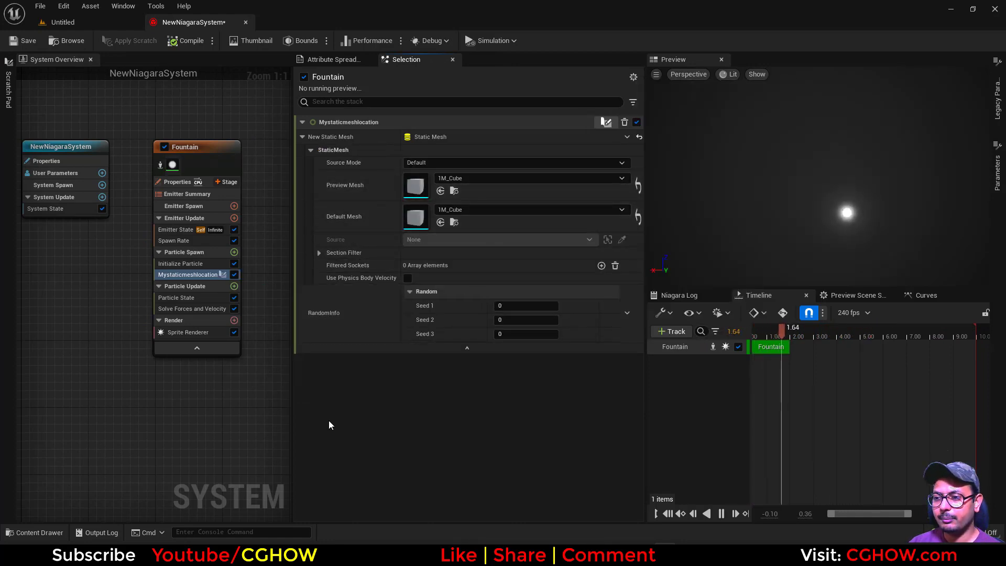
Step: Set Mystaticmeshlocation's RandomInfo values Seed 1 to 8 and Seed 2 to 2
right_click_drag(262, 398, 228, 406)
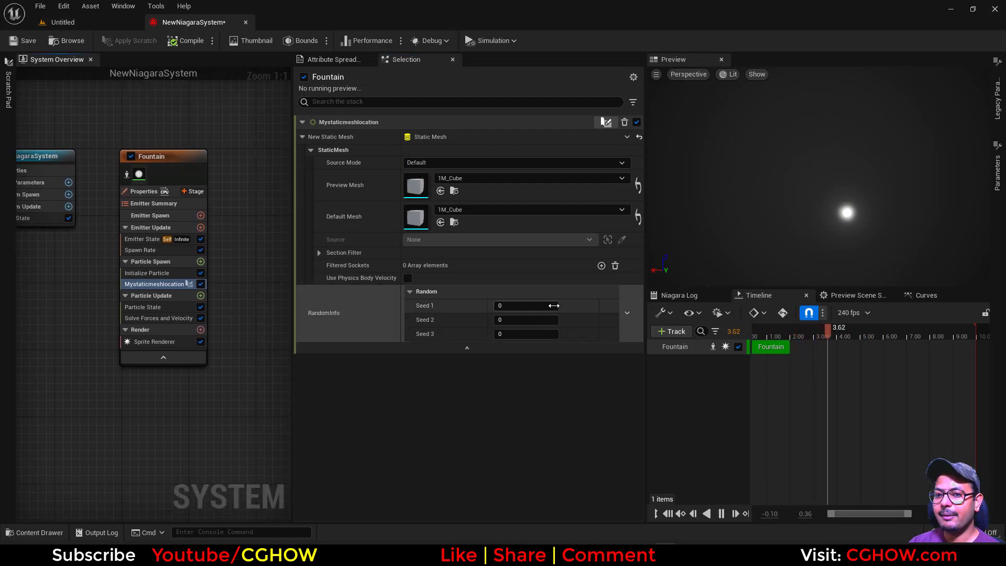
left_click(514, 306)
type("8")
key("Return")
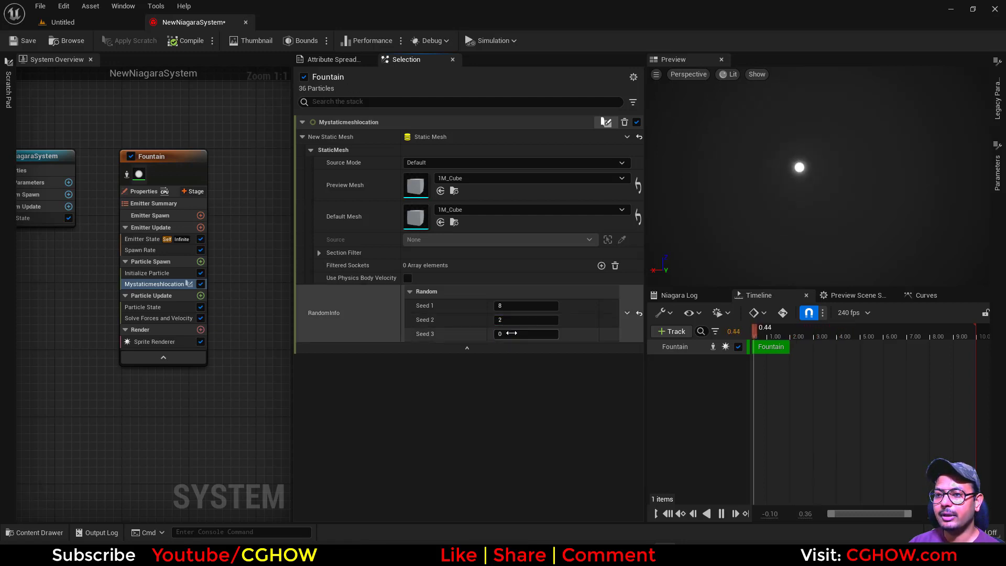
Step: Reopen the Mystaticmeshlocation graph, add an int32 input to Map Get and connect it to Random Triangle's RandomInfo through a conversion node
left_click(189, 284)
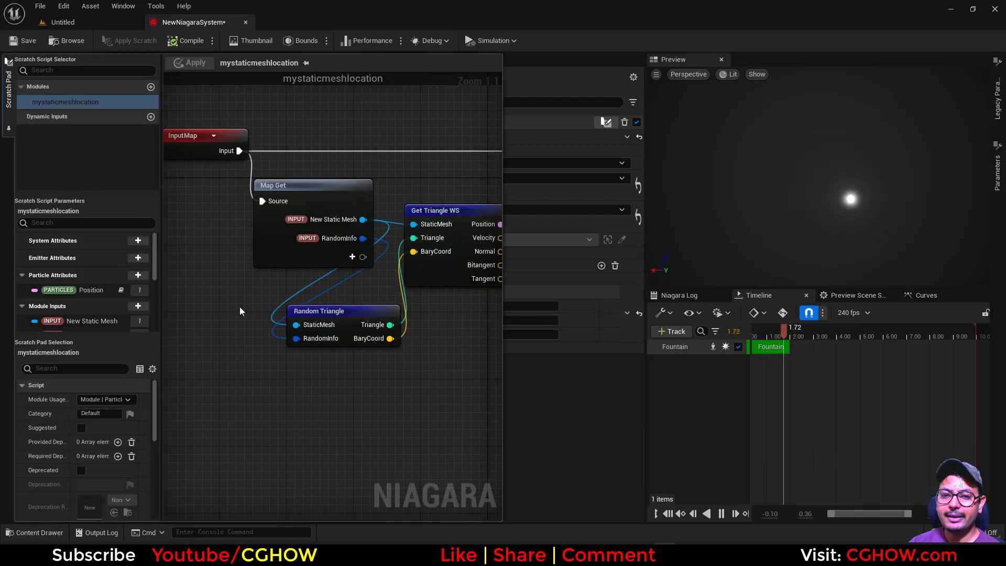
left_click(352, 257)
type("int")
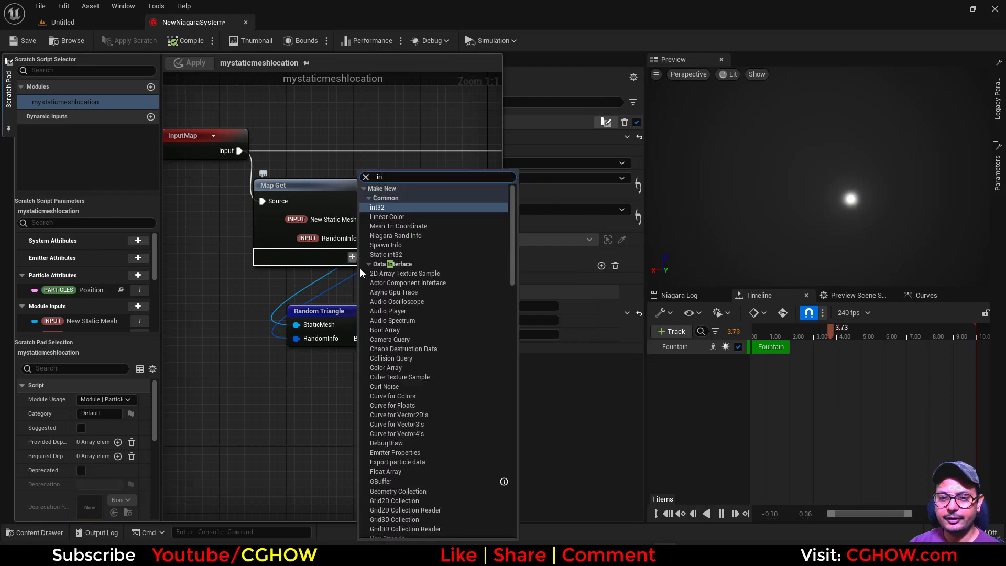
left_click(379, 209)
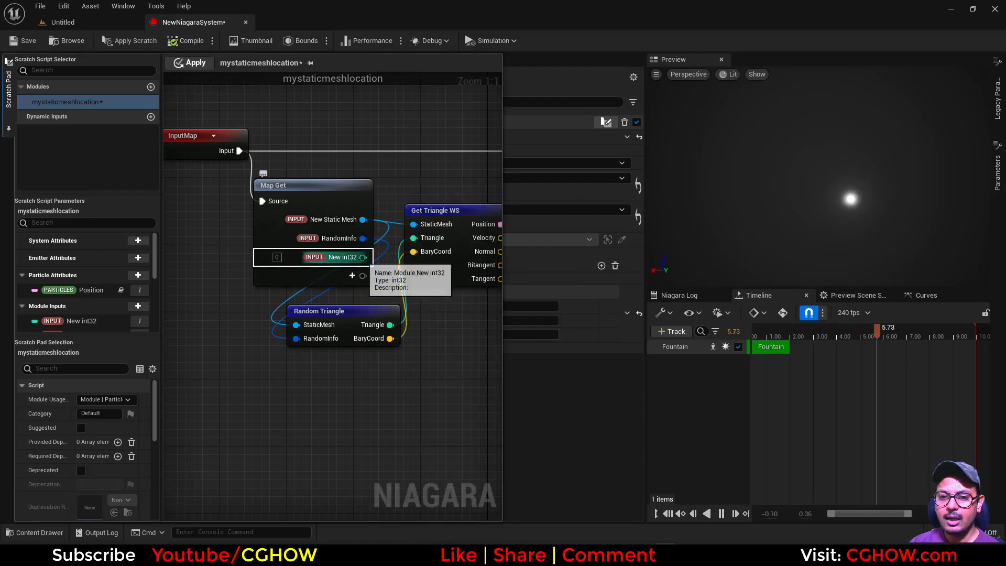
left_click_drag(292, 333, 297, 339)
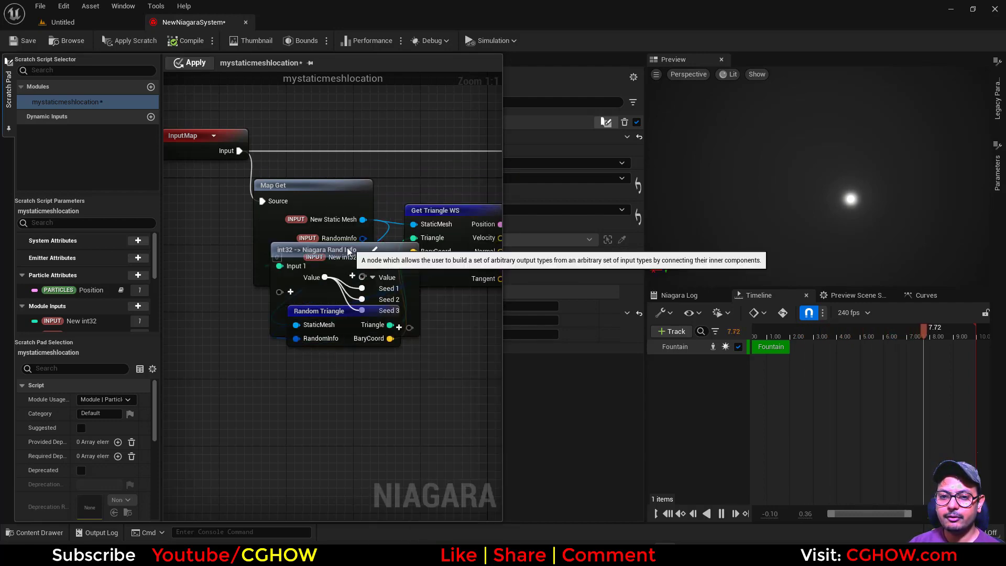
left_click_drag(348, 251, 224, 373)
left_click_drag(394, 323, 469, 383)
Step: Remove the old RandomInfo pin from Map Get and rename the int32 input randomInfo
right_click(343, 257)
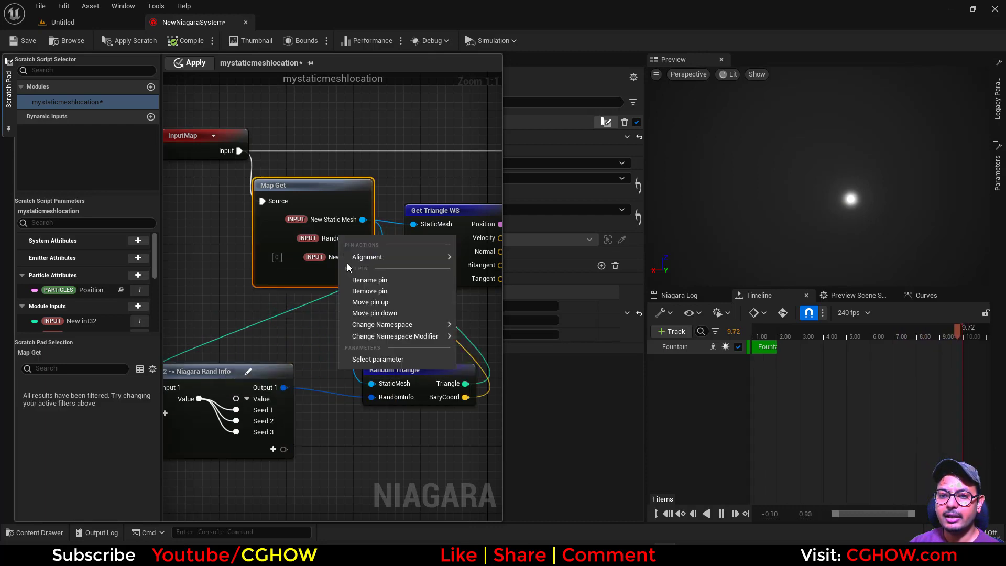
left_click(394, 291)
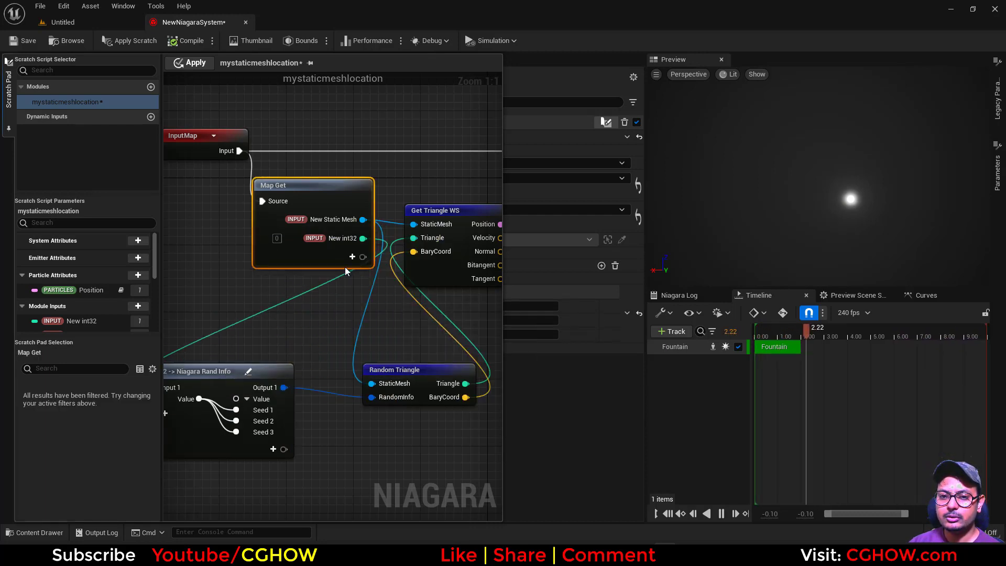
double_click(341, 239)
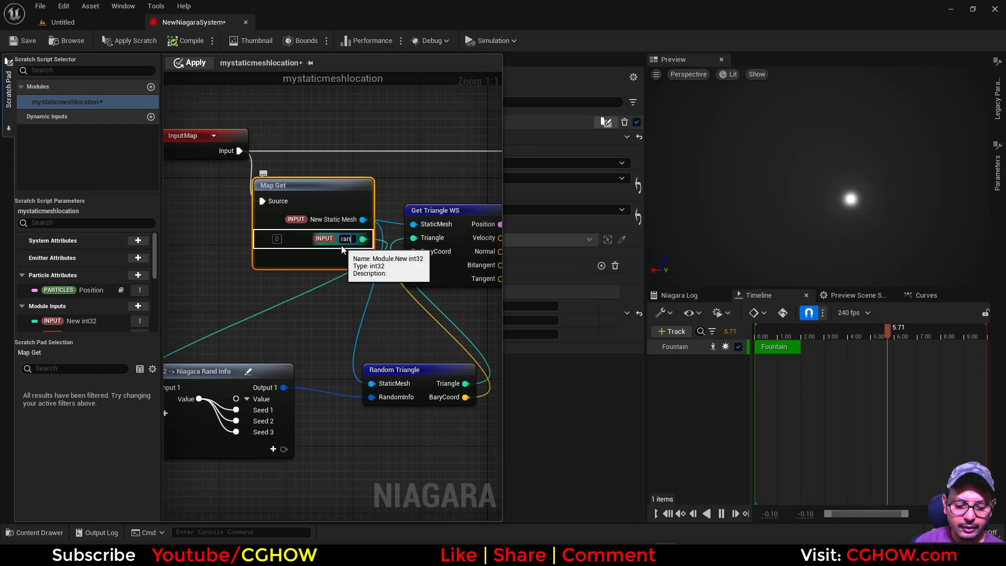
type("randomI")
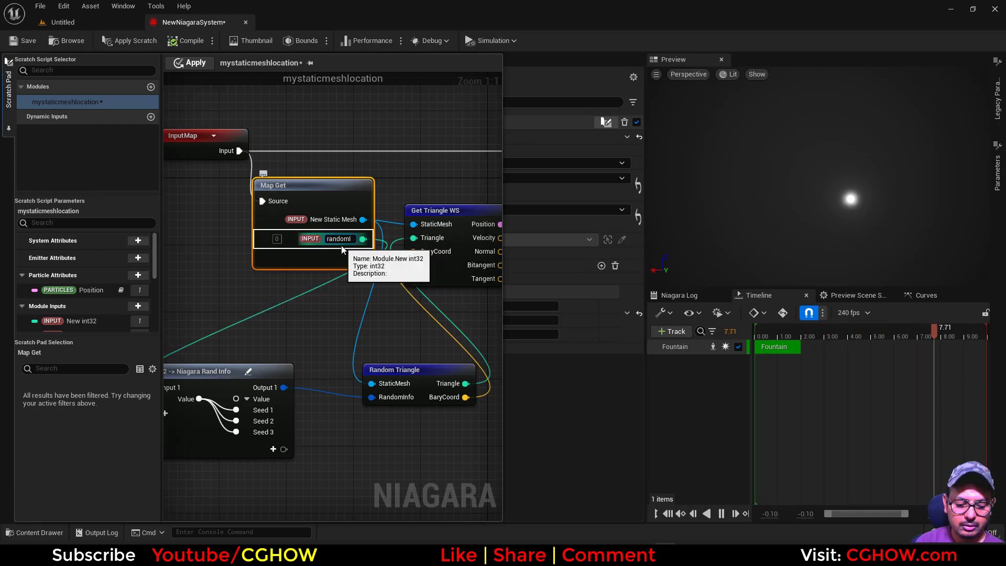
type("nfo")
key("Return")
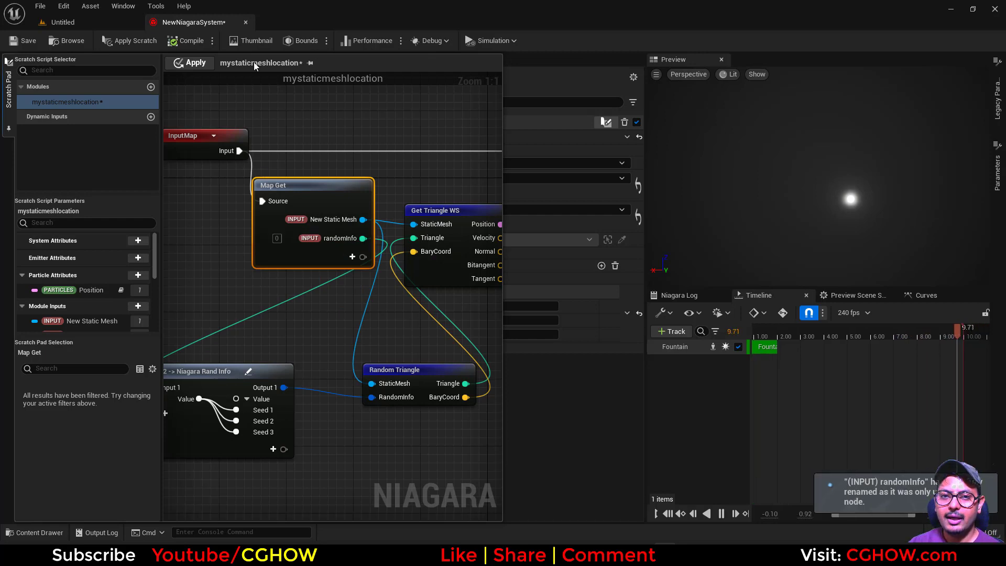
Step: Apply the script and drive Mystaticmeshlocation's randomInfo with a Random Range Int whose Maximum is 155997
left_click(204, 64)
left_click(583, 413)
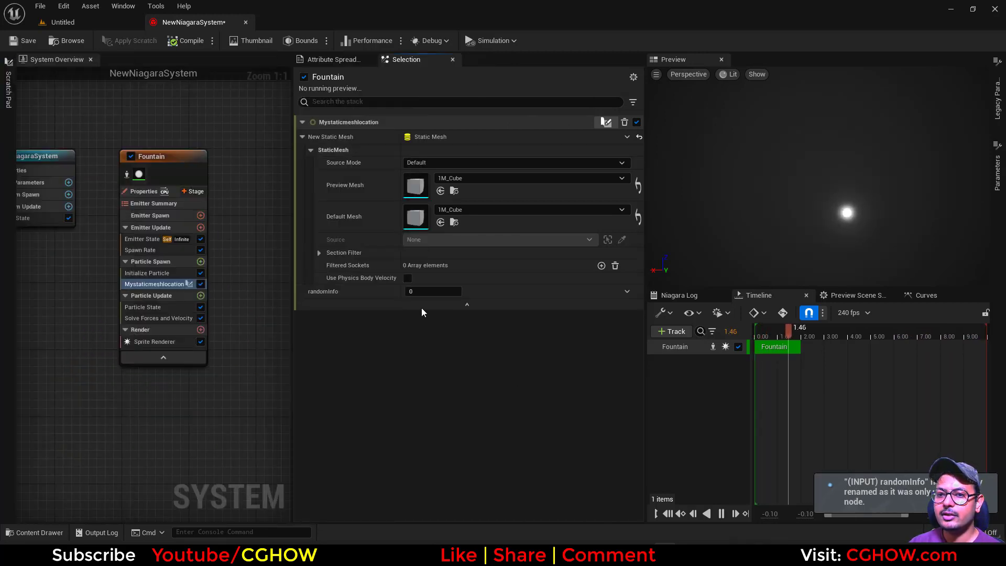
left_click_drag(432, 291, 461, 291)
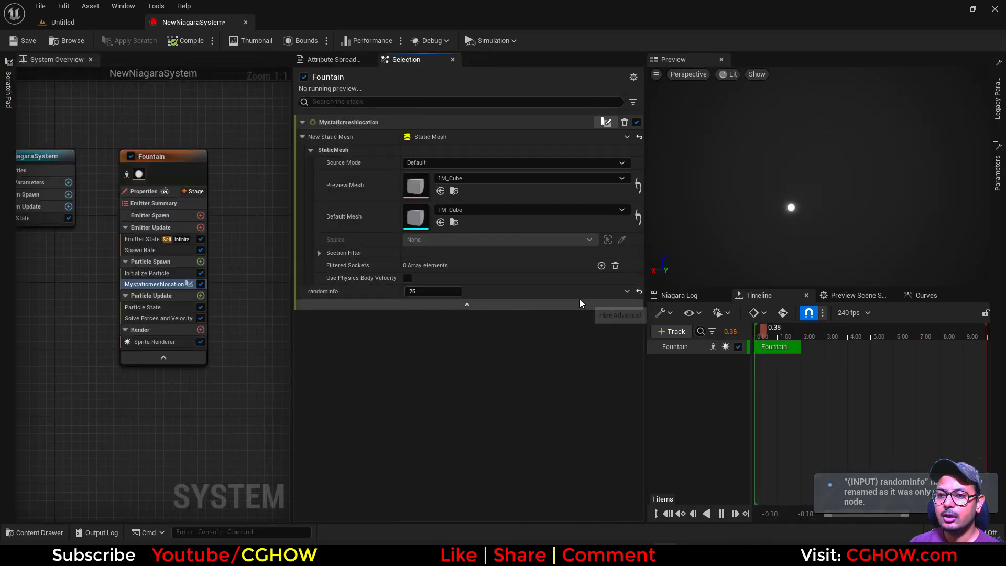
left_click(627, 291)
type("uni")
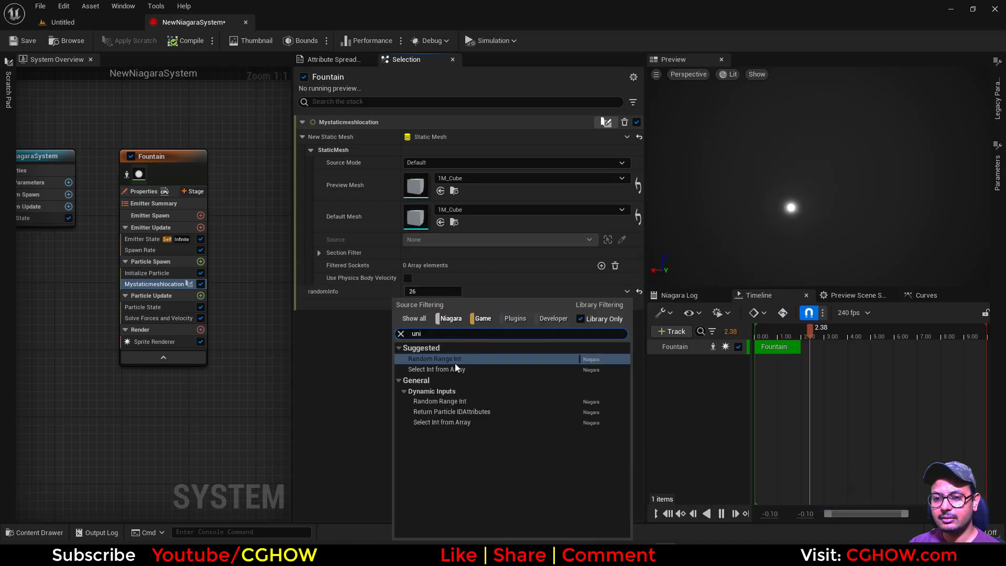
left_click(456, 361)
left_click_drag(437, 321, 469, 320)
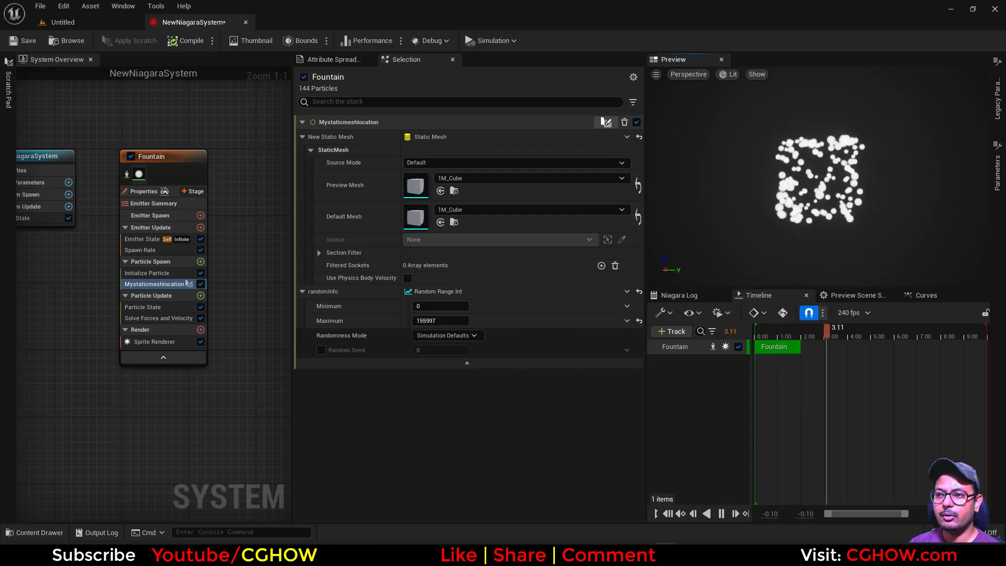
Step: Save the Niagara system, locate its asset in the content folder and place it in the Untitled level
left_click(24, 41)
left_click(66, 40)
left_click_drag(366, 189, 370, 184)
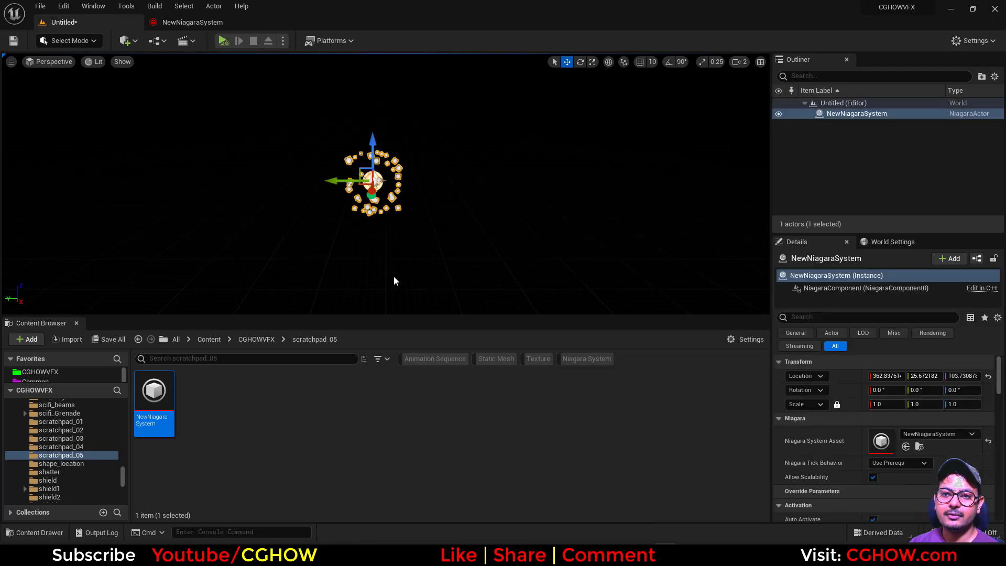
Step: Check the module's place in the Fountain stack and move the system actor around the level to test whether the particles follow
left_click(192, 22)
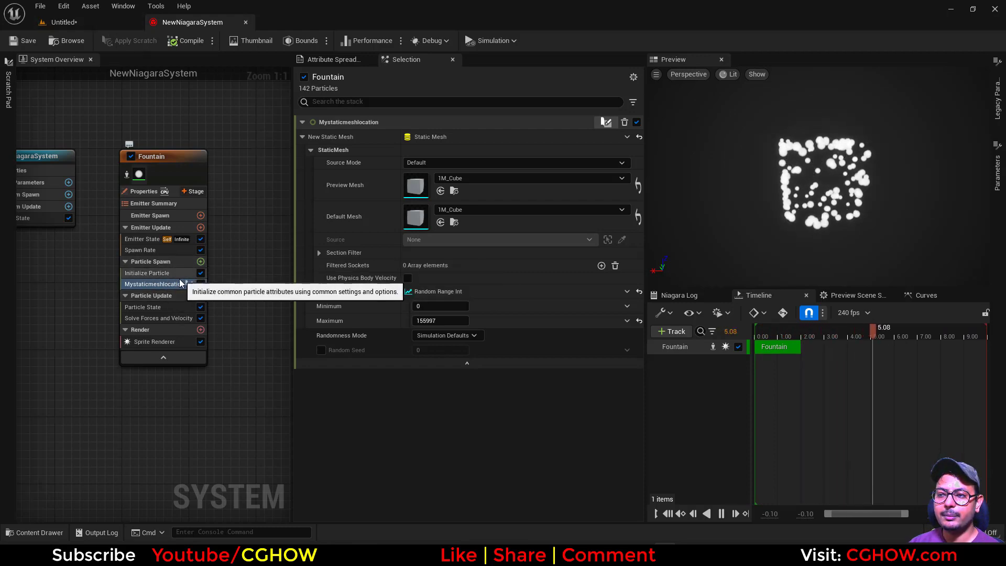
left_click(74, 22)
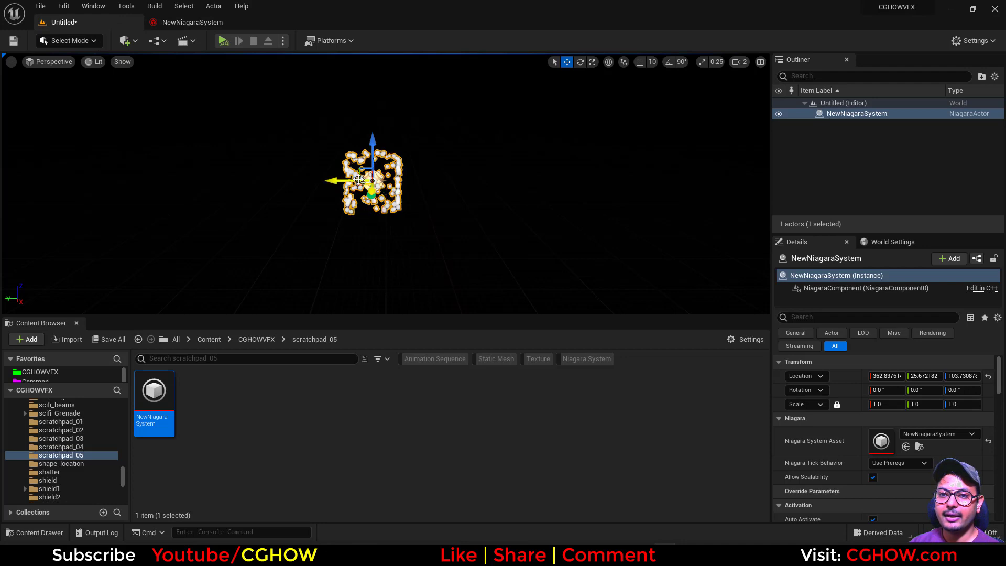
mouse_move(352, 166)
left_mouse_down()
mouse_move(143, 164)
mouse_move(180, 273)
mouse_move(439, 195)
mouse_move(562, 203)
mouse_move(352, 188)
mouse_move(366, 171)
left_mouse_up()
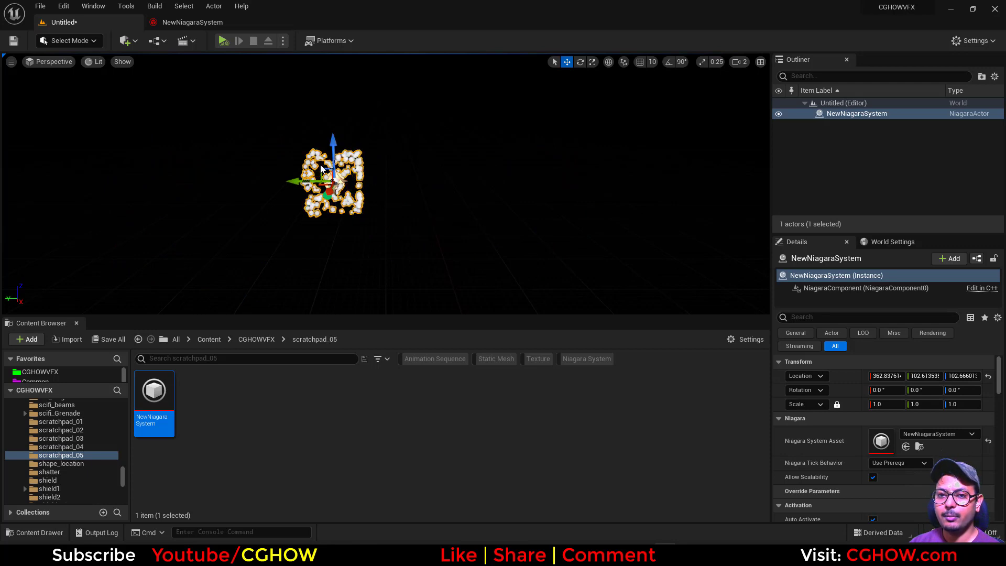
left_click_drag(322, 168, 319, 197)
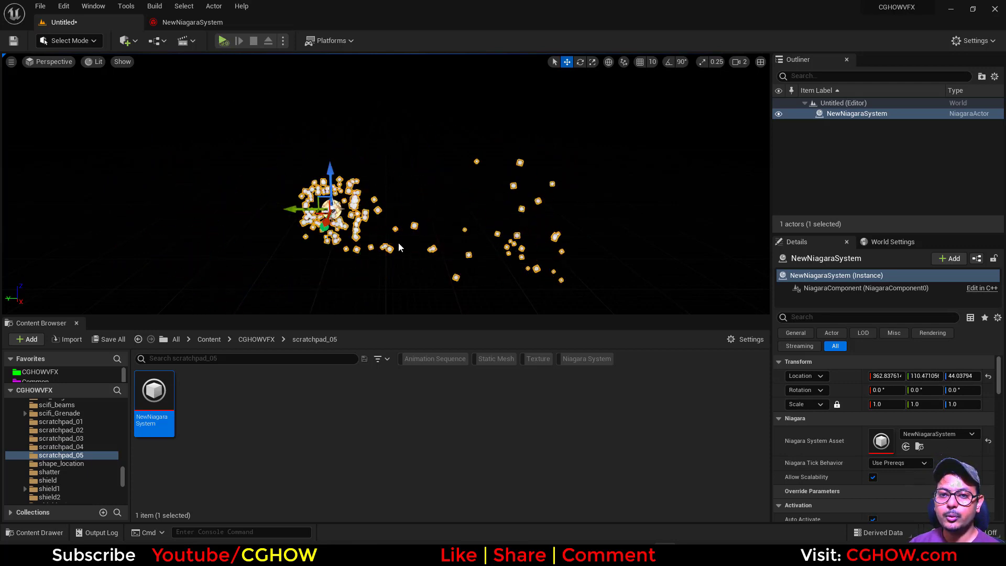
Step: Relocate Mystaticmeshlocation from Particle Spawn to Particle Update and test the particles by moving the system actor in the level
left_click(189, 22)
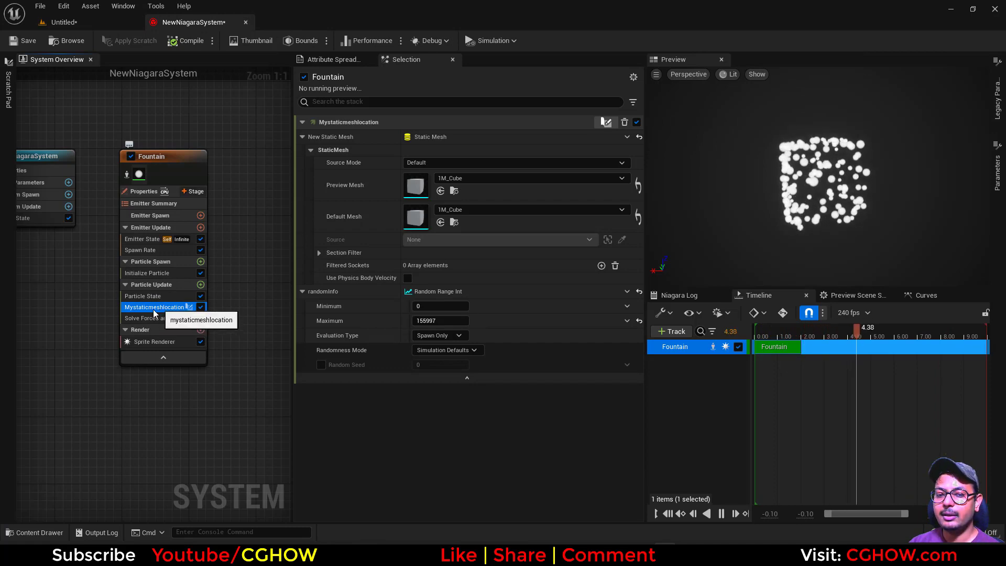
left_click(102, 23)
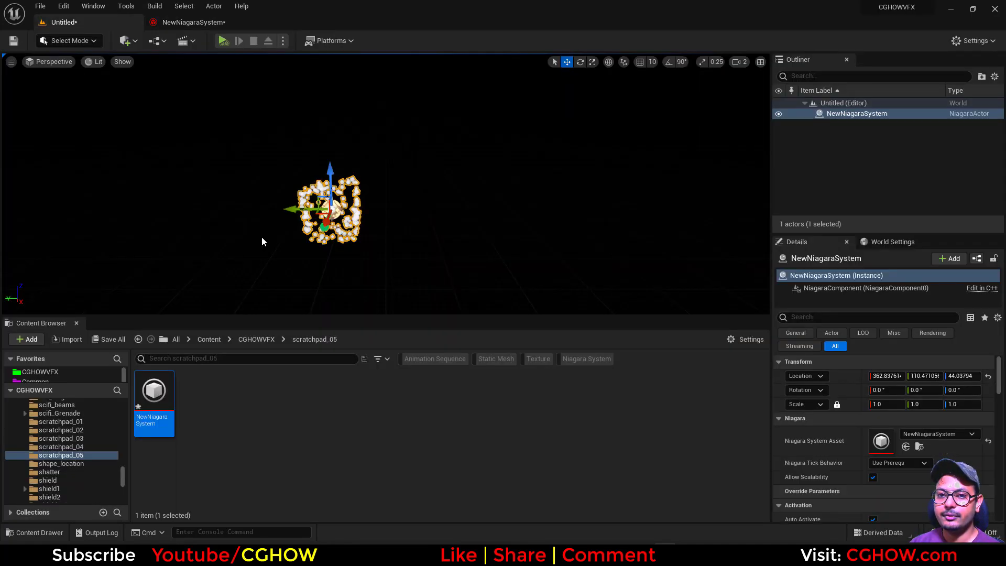
mouse_move(322, 195)
left_mouse_down()
mouse_move(118, 221)
mouse_move(538, 143)
mouse_move(107, 121)
mouse_move(564, 155)
mouse_move(315, 223)
mouse_move(338, 205)
left_mouse_up()
left_click(191, 22)
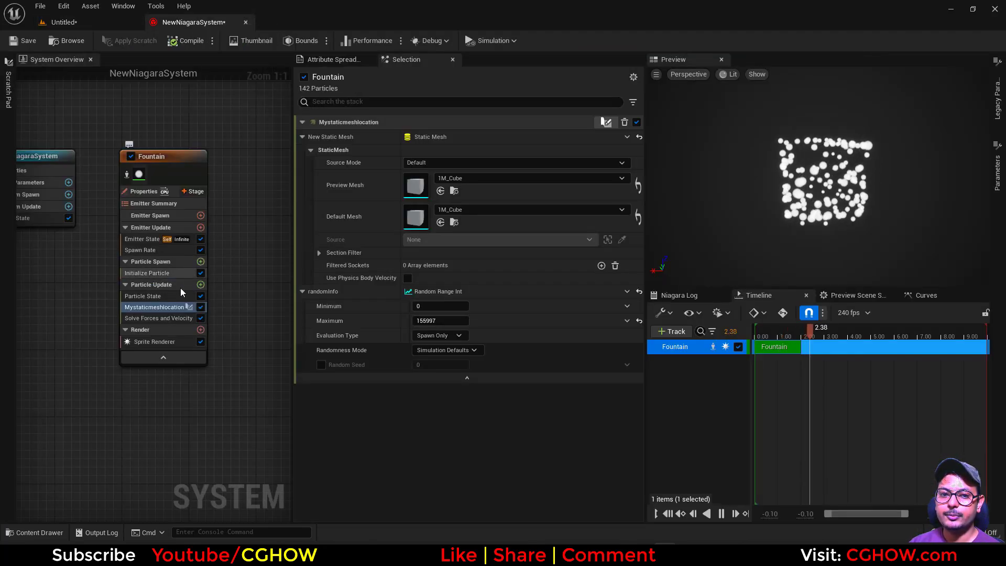
left_click(63, 22)
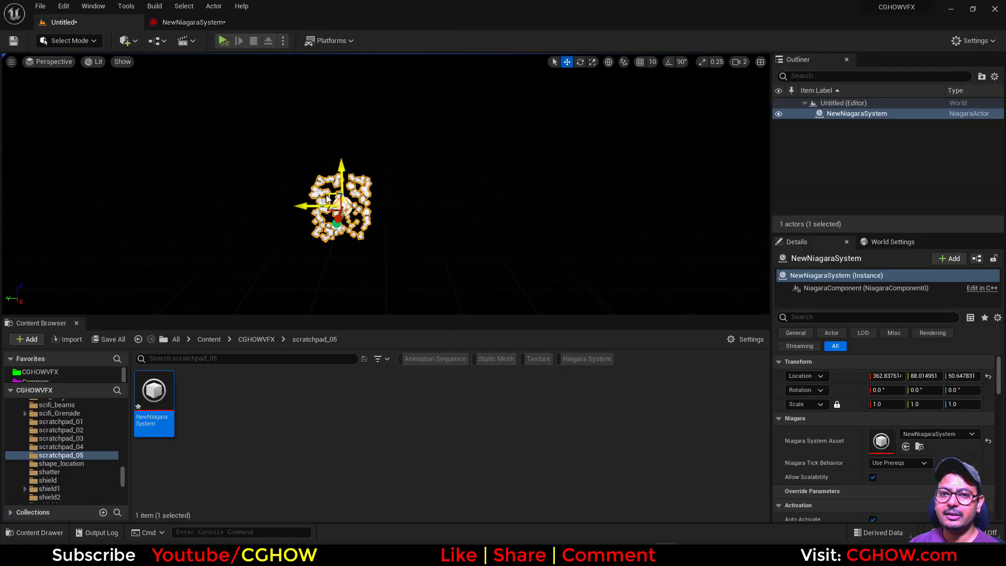
left_click_drag(294, 180, 366, 197)
Step: Replace the Fountain emitter's Spawn Rate module with a Spawn Burst Instantaneous that has a Spawn Count of 1000
left_click(192, 22)
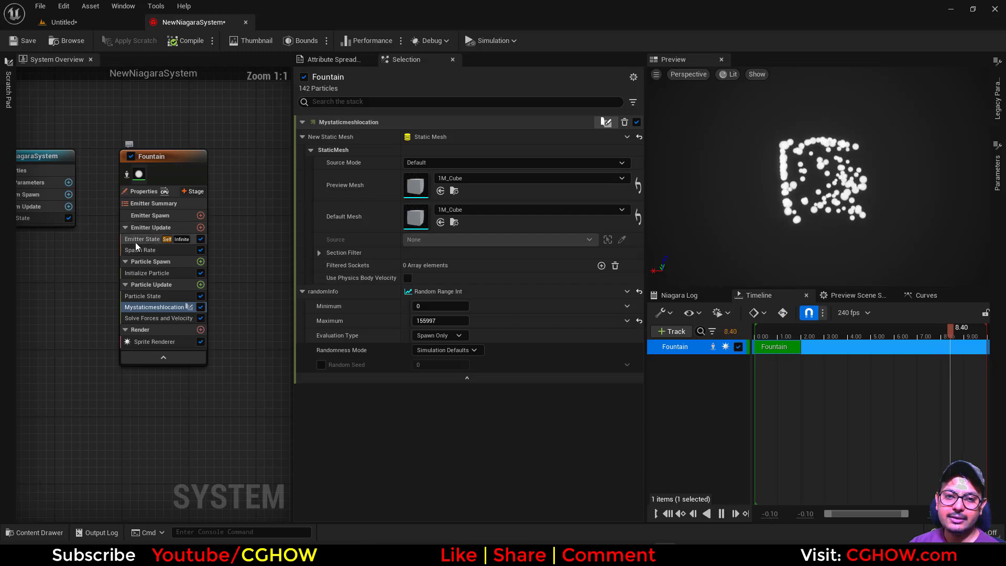
left_click(157, 250)
key("Delete")
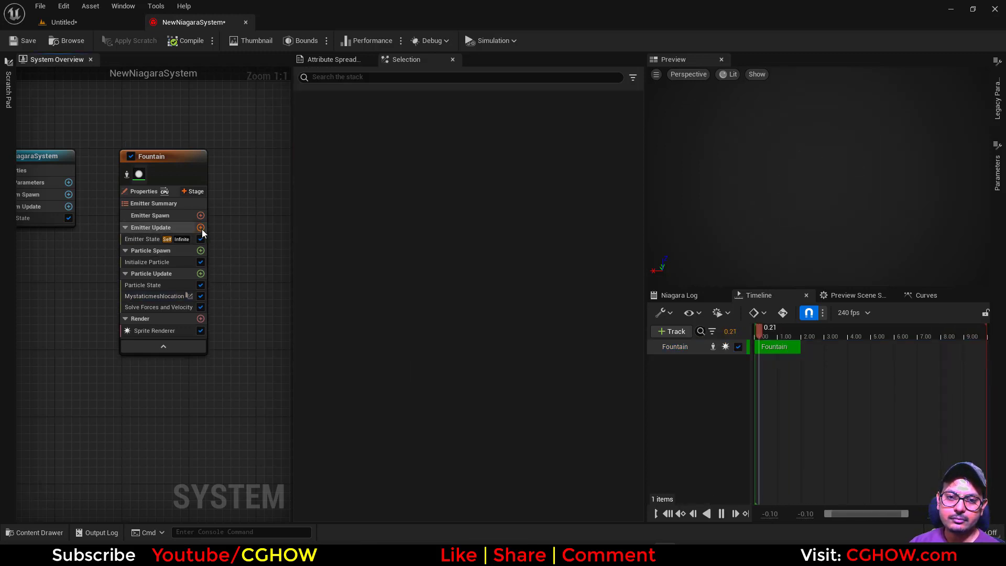
left_click(201, 228)
left_click(250, 312)
left_click(432, 136)
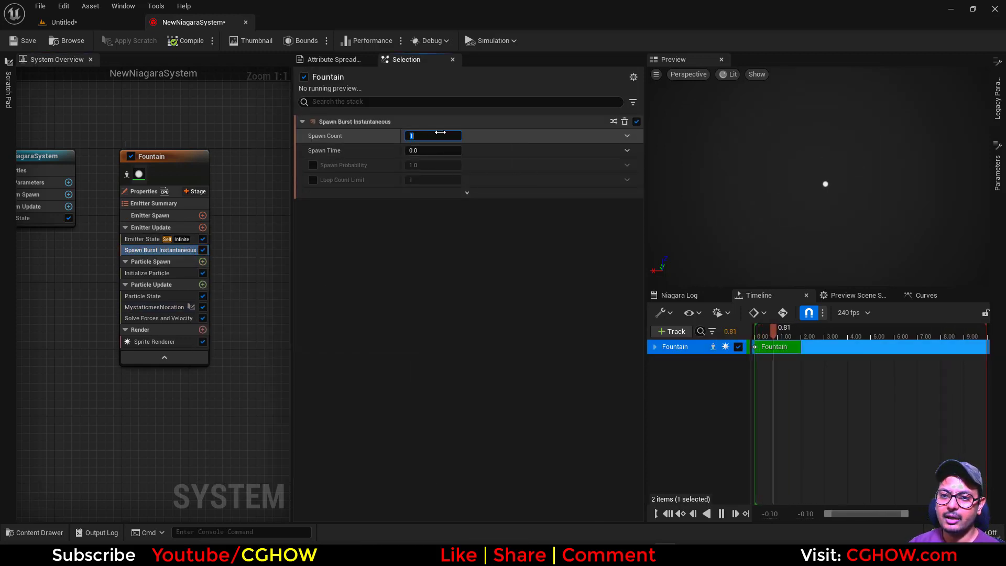
type("1000")
key("Return")
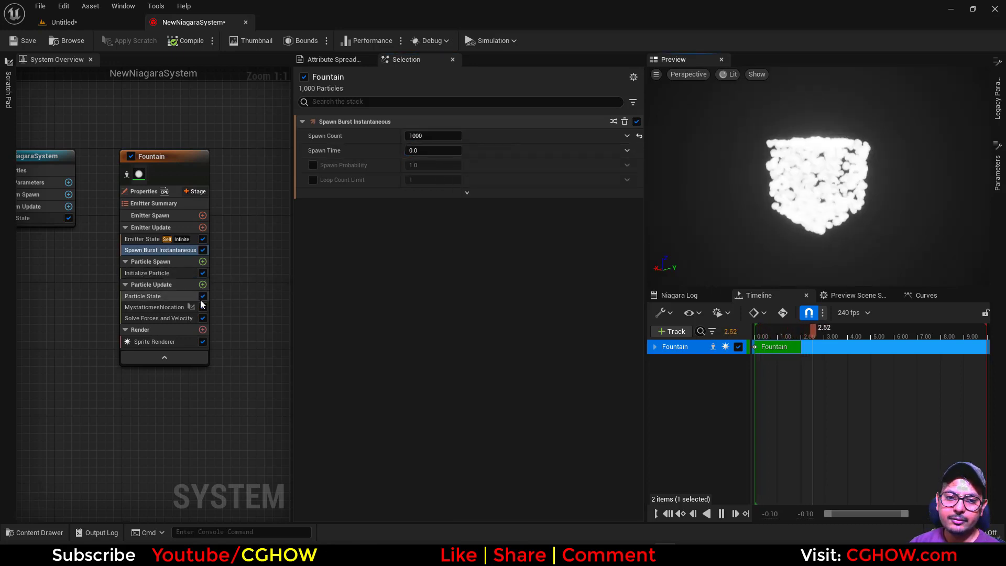
Step: Disable Kill Particles When Lifetime Has Elapsed in Particle State and set Emitter State's Loop Behavior to Once
left_click(159, 297)
left_click(409, 136)
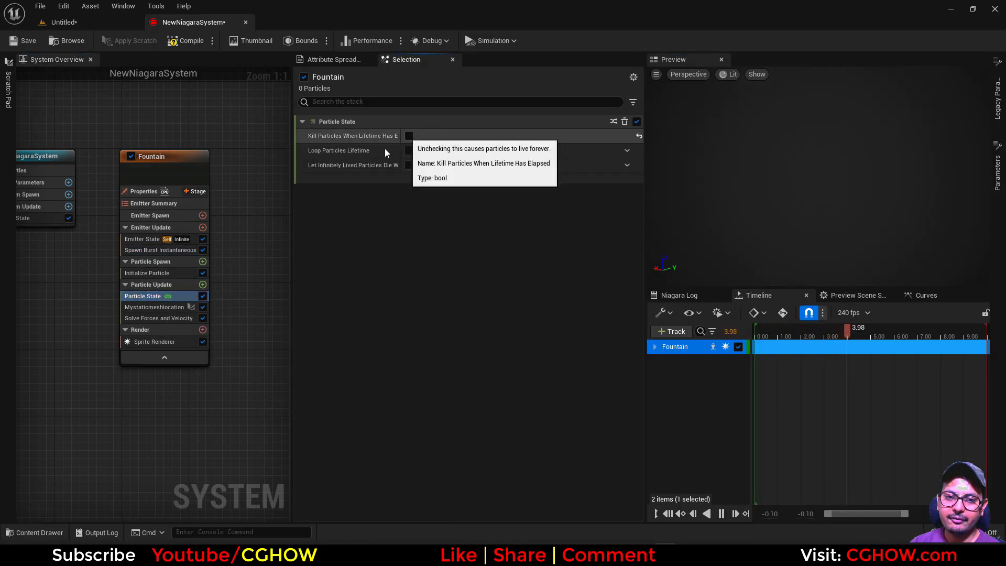
left_click(143, 240)
left_click(432, 191)
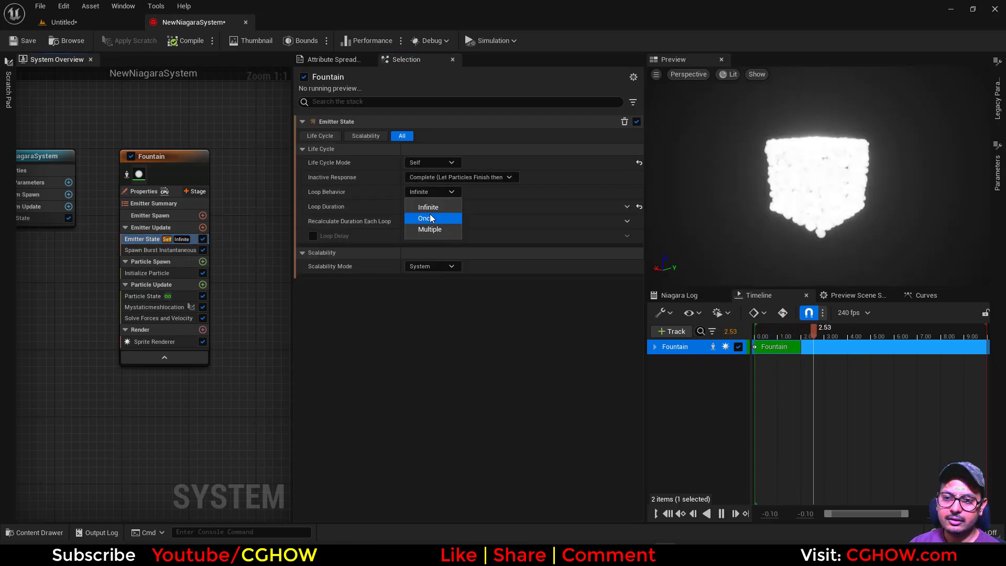
left_click(427, 219)
left_click_drag(793, 223, 698, 223)
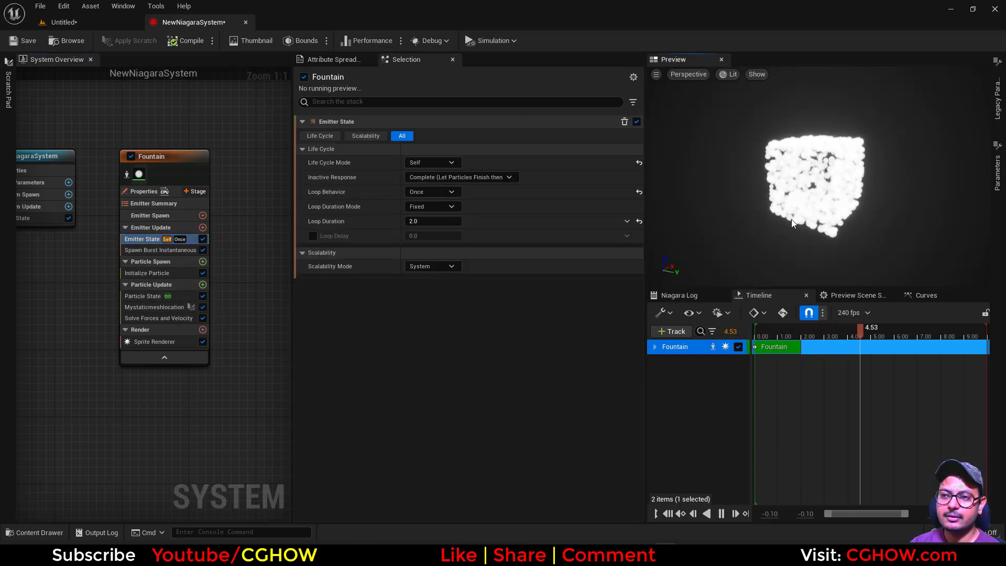
left_click_drag(880, 217, 843, 164)
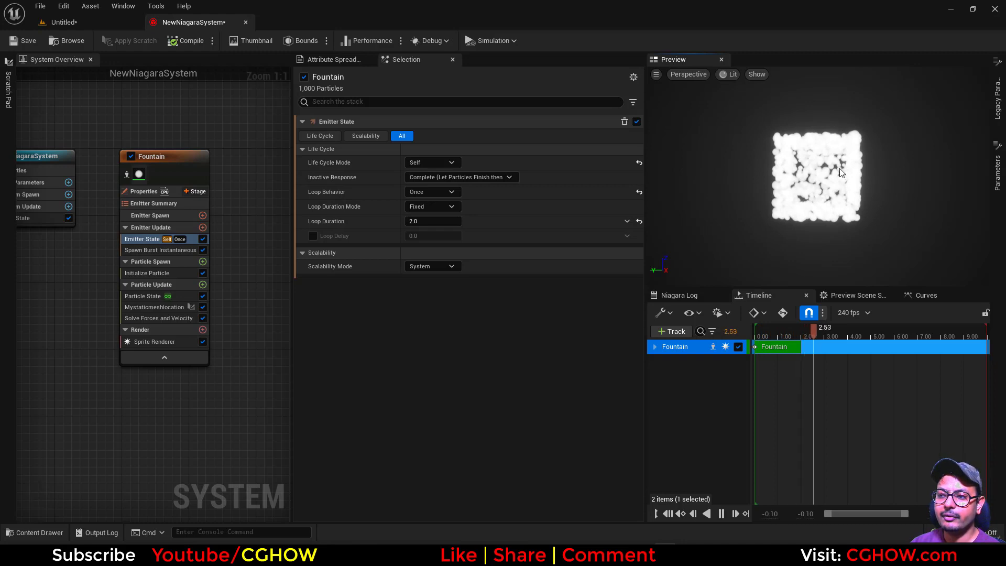
Step: Open the mystaticmeshlocation graph and arrange InputMap and Map Get with the int32 -> Niagara Rand Info conversion directly beneath them
left_click_drag(819, 177, 804, 194)
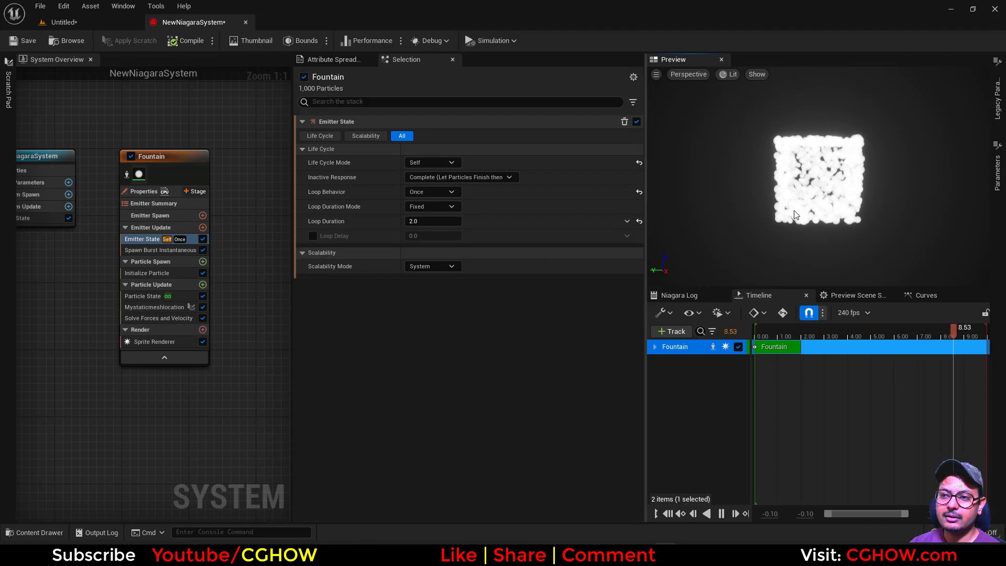
left_click_drag(795, 215, 820, 218)
double_click(146, 308)
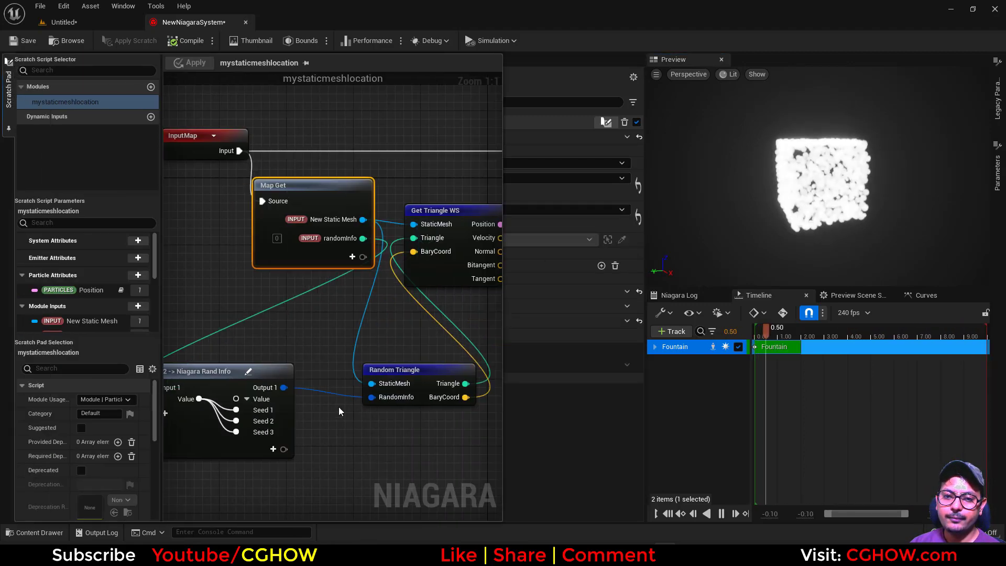
scroll(338, 315, "down", 5)
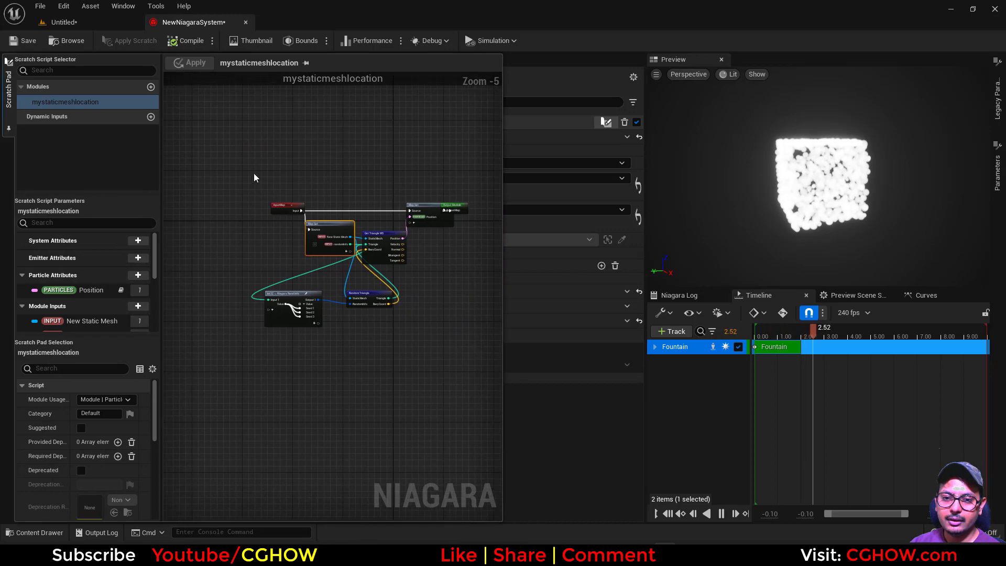
left_click_drag(255, 178, 194, 241)
scroll(363, 283, "up", 2)
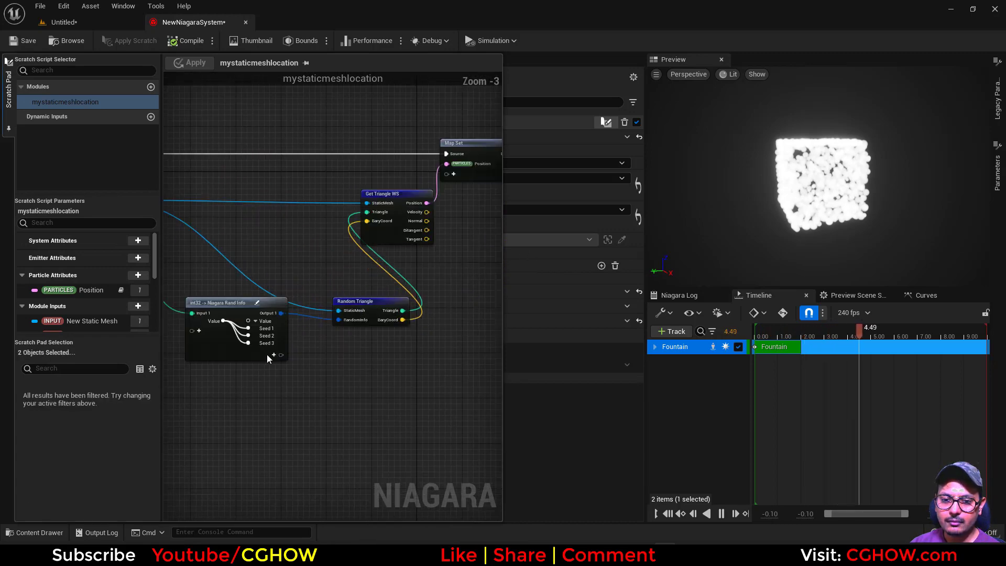
left_click_drag(266, 355, 195, 376)
right_click_drag(173, 386, 288, 366)
left_click_drag(286, 350, 165, 288)
right_click_drag(165, 288, 297, 288)
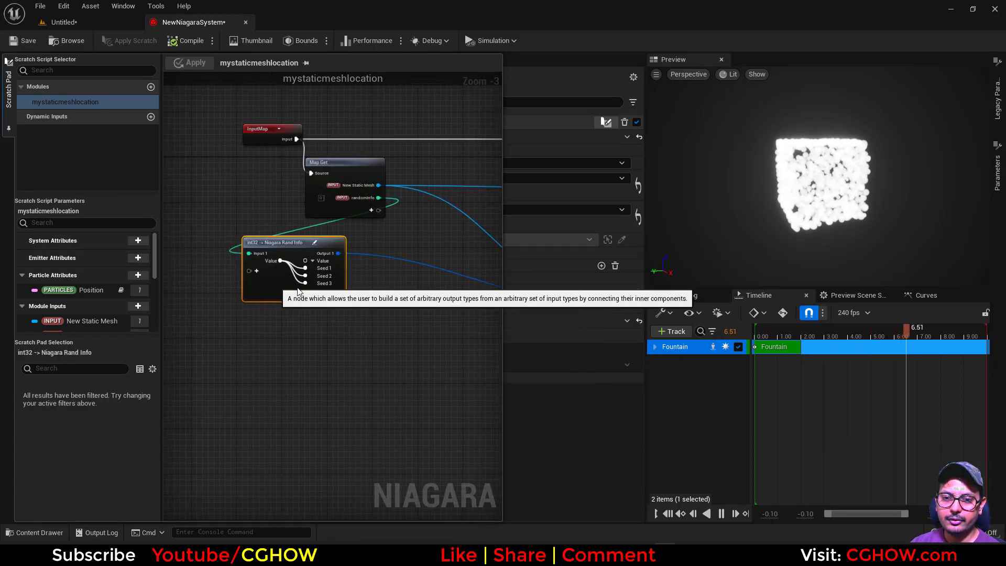
left_click_drag(298, 288, 317, 277)
Step: Move the Random Triangle and Get Triangle WS nodes closer to Map Get to tidy the graph
right_click_drag(367, 294, 193, 304)
left_click_drag(452, 297, 260, 228)
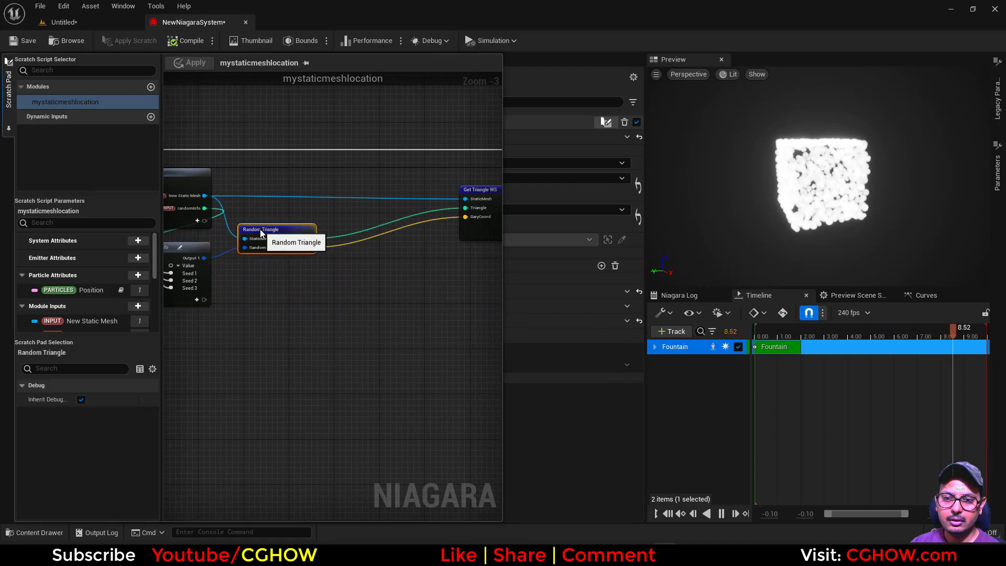
right_click_drag(430, 231, 263, 243)
left_click_drag(310, 239, 217, 240)
right_click_drag(253, 261, 326, 301)
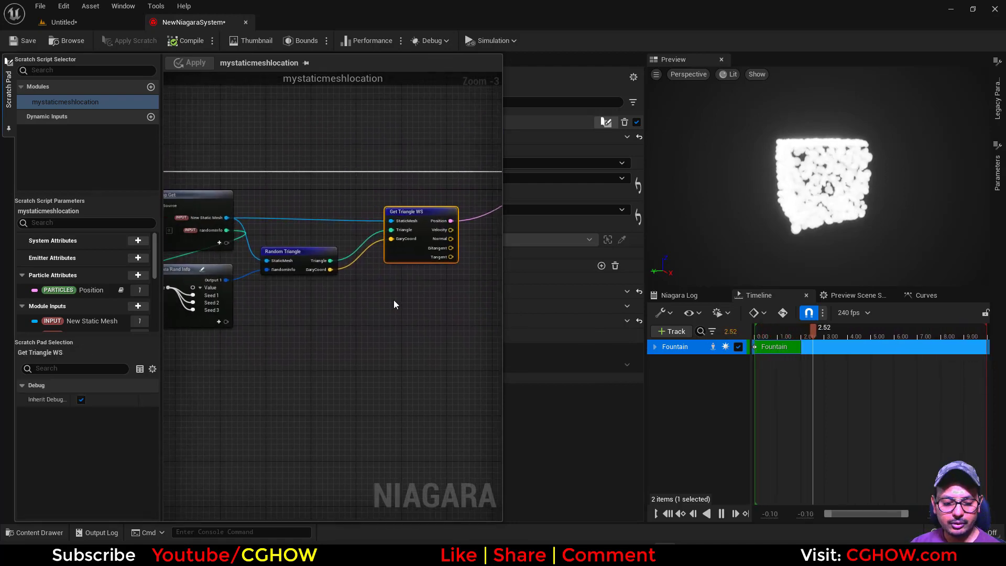
Step: Add an Euler to Quaternion function node and place it beneath Get Triangle WS
right_click(394, 298)
type("eu")
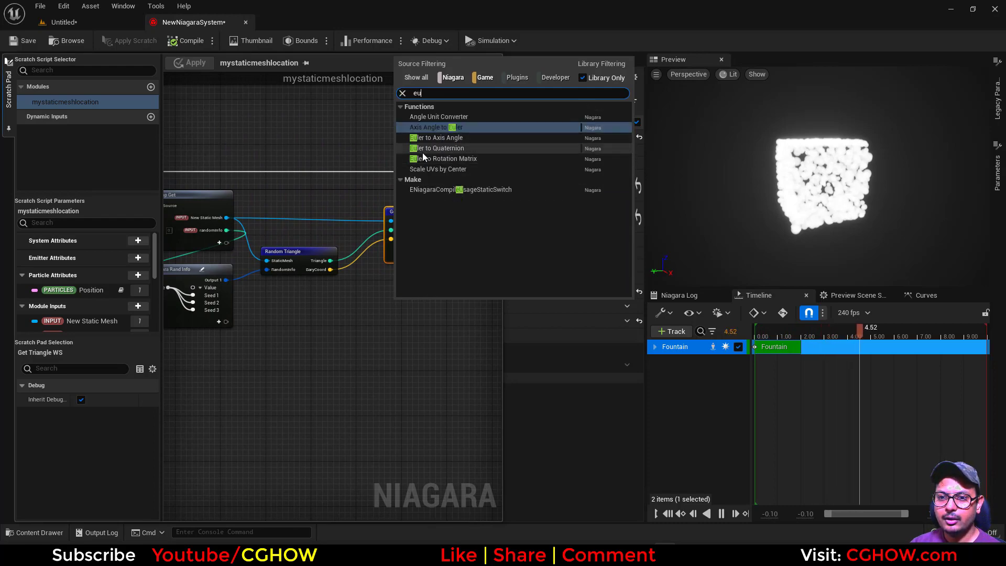
left_click(439, 149)
right_click_drag(411, 398, 396, 369)
scroll(375, 324, "up", 2)
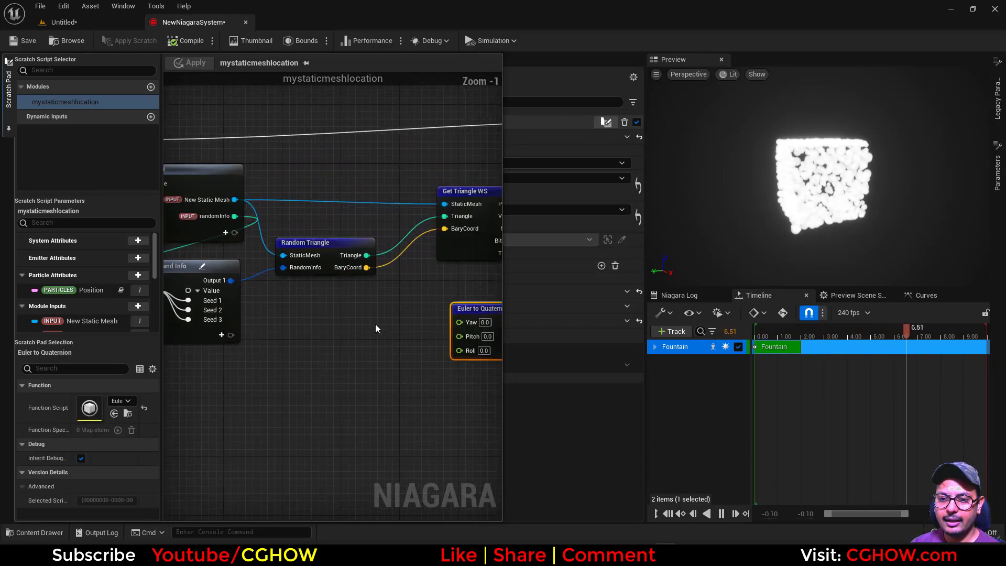
right_click_drag(375, 324, 337, 350)
left_click_drag(464, 365, 397, 362)
right_click_drag(348, 357, 430, 355)
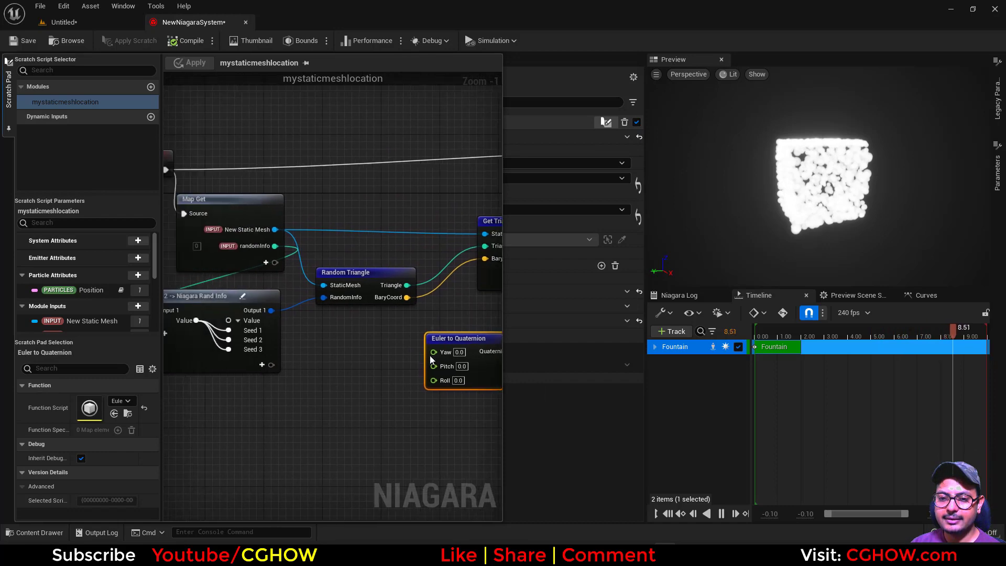
Step: Expose Euler to Quaternion's Yaw, Pitch and Roll as module inputs on Map Get, moving the Rand Info conversion down for room
left_click_drag(433, 352, 270, 266)
left_click_drag(444, 378, 333, 354)
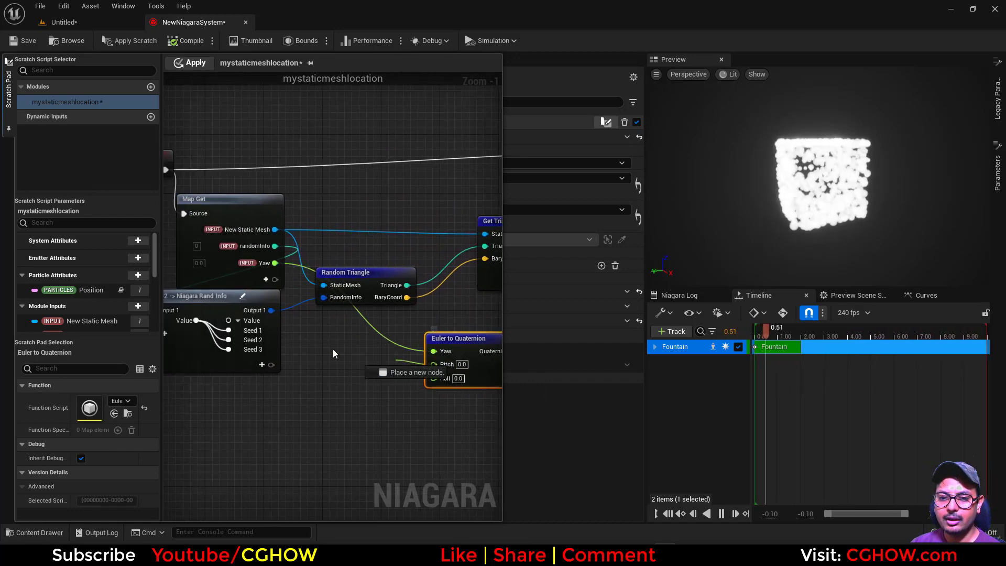
left_click_drag(274, 281, 274, 280)
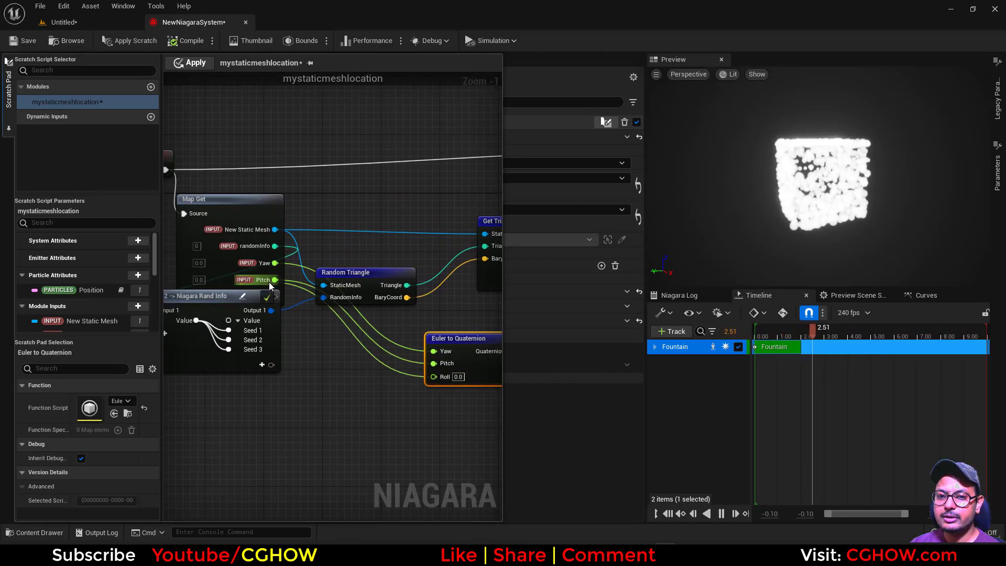
left_click_drag(316, 333, 316, 334)
left_click_drag(231, 298, 223, 349)
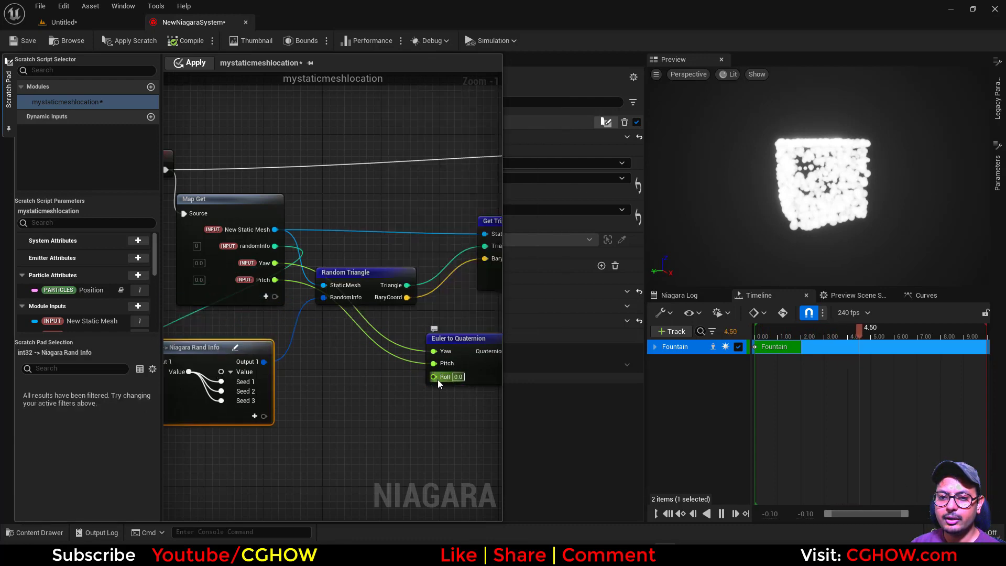
left_click_drag(278, 301, 274, 296)
Step: Add a Multiply Vector with Quaternion node and feed it the Euler to Quaternion output
right_click_drag(424, 393, 229, 387)
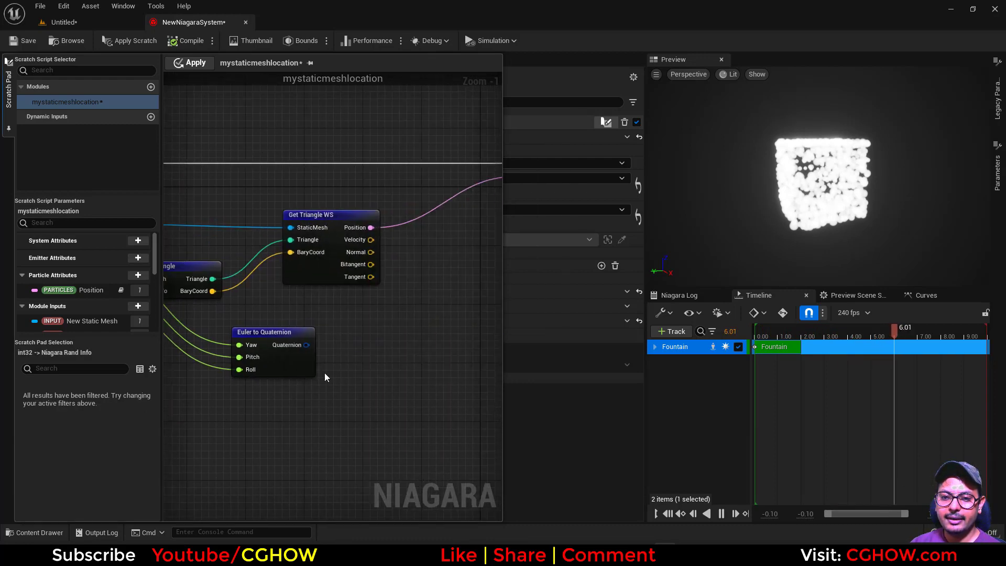
right_click(359, 310)
type("mul")
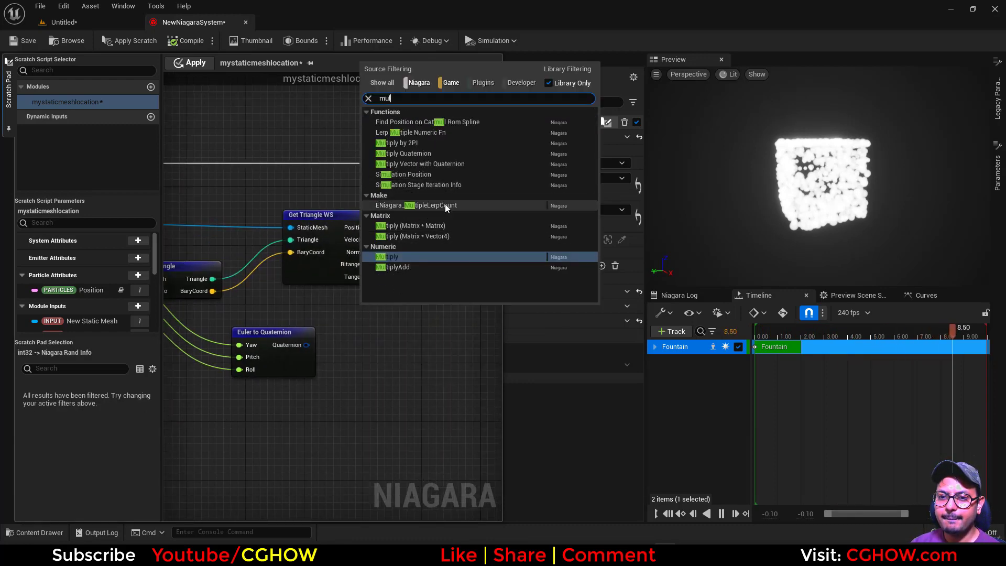
left_click(412, 165)
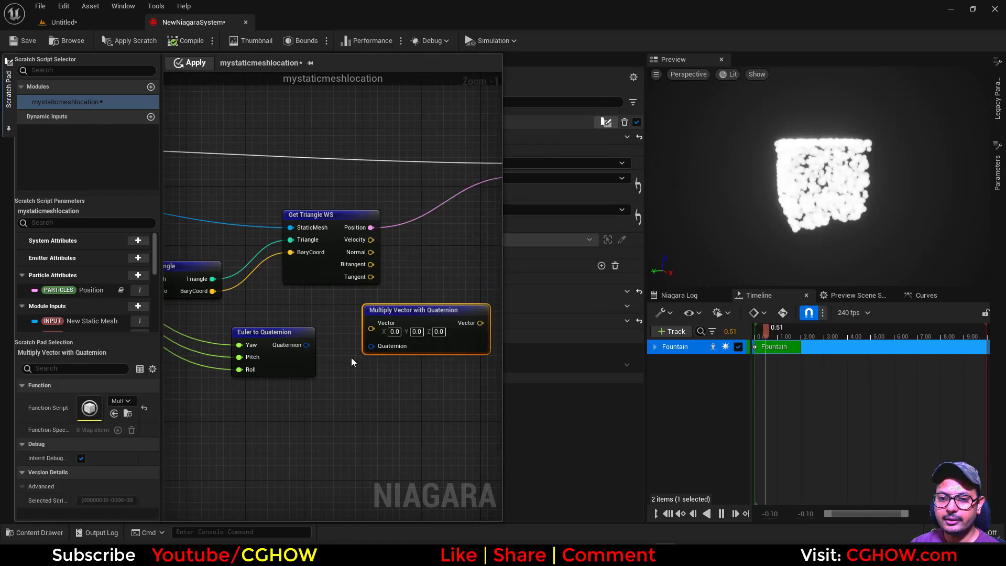
left_click_drag(299, 345, 372, 346)
Step: Connect Get Triangle WS's Position to the Multiply node's Vector input through a Position -> Vector conversion and spread the nodes apart
right_click_drag(407, 252, 326, 280)
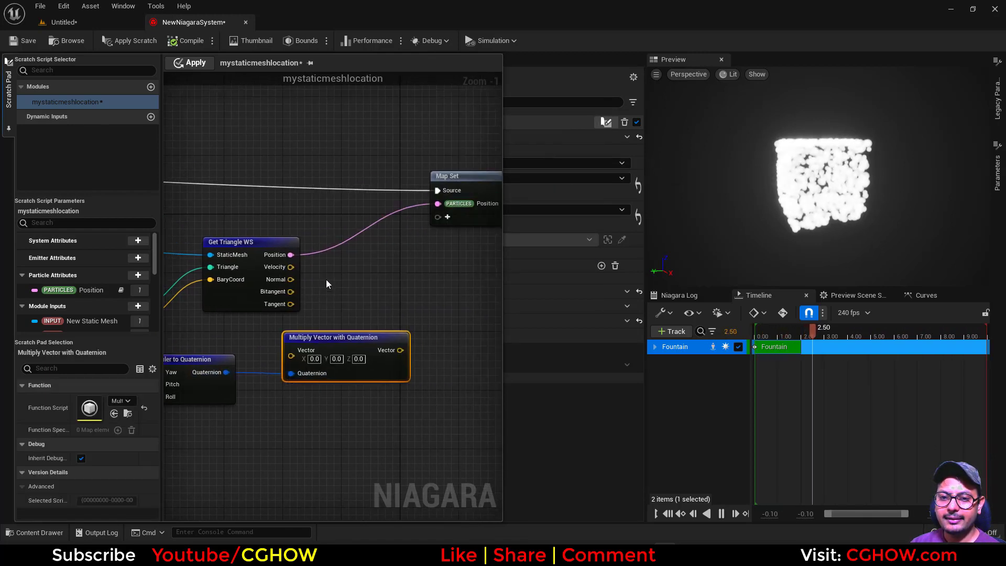
left_click_drag(291, 255, 298, 360)
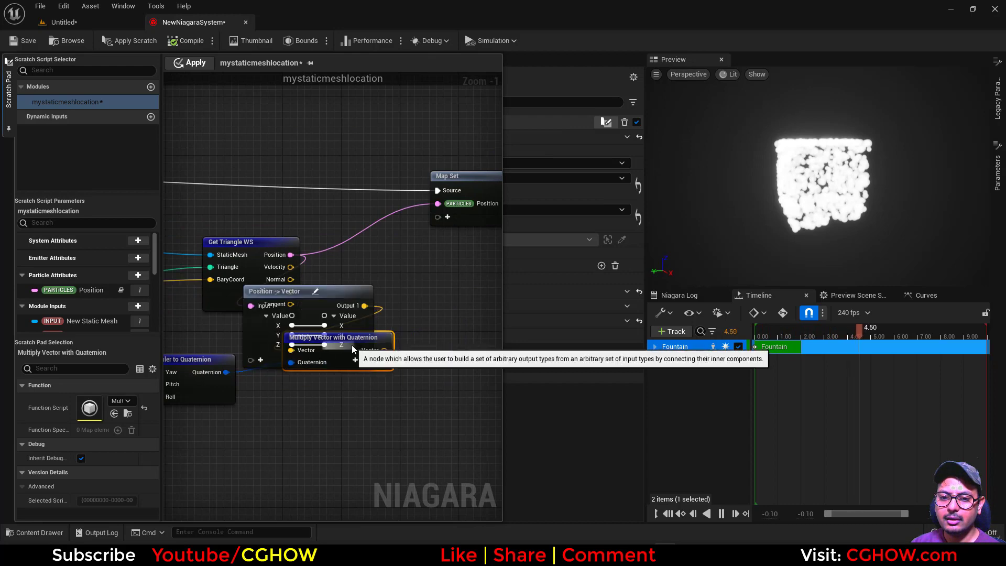
left_click_drag(370, 344, 447, 390)
left_click_drag(310, 337, 398, 447)
left_click_drag(418, 341, 376, 334)
right_click_drag(443, 407, 348, 395)
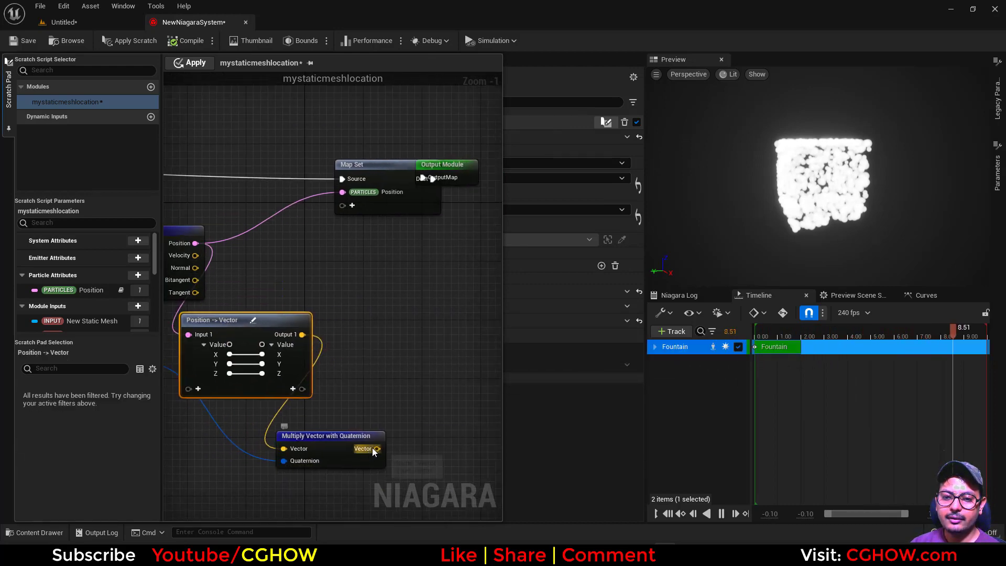
Step: Route the multiplied Vector into Map Set's PARTICLES Position through a Vector -> Position conversion and apply the scratch pad changes
left_click_drag(377, 448, 348, 196)
left_click_drag(391, 303, 438, 307)
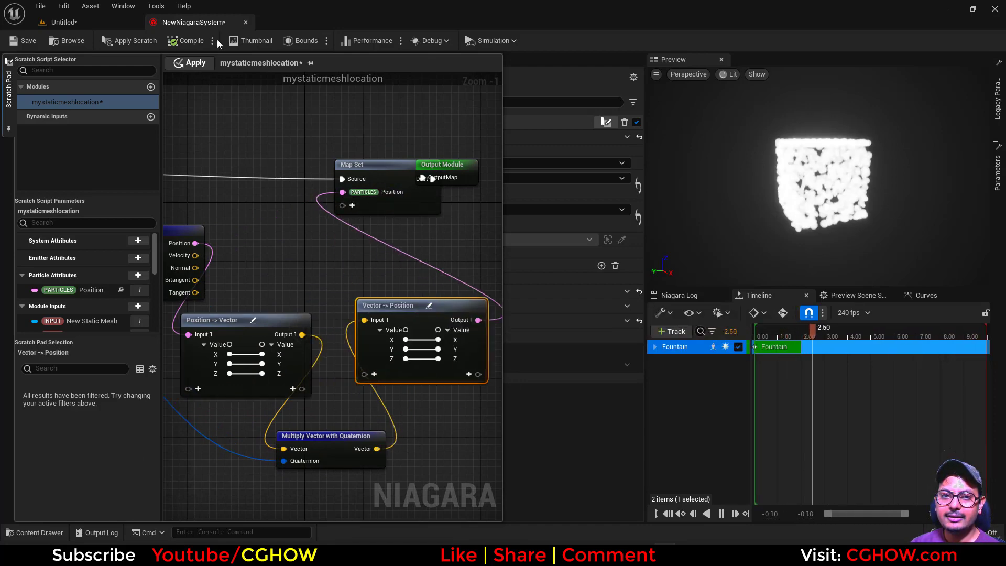
left_click(195, 64)
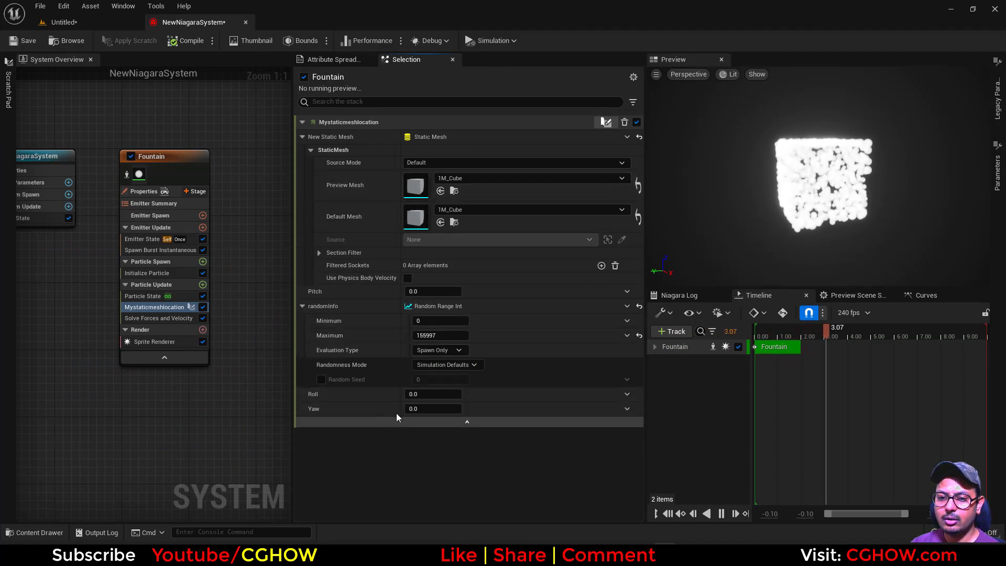
Step: Test Mystaticmeshlocation's Pitch at about 307.39 and replace that value with a Multiply Float dynamic input
double_click(168, 309)
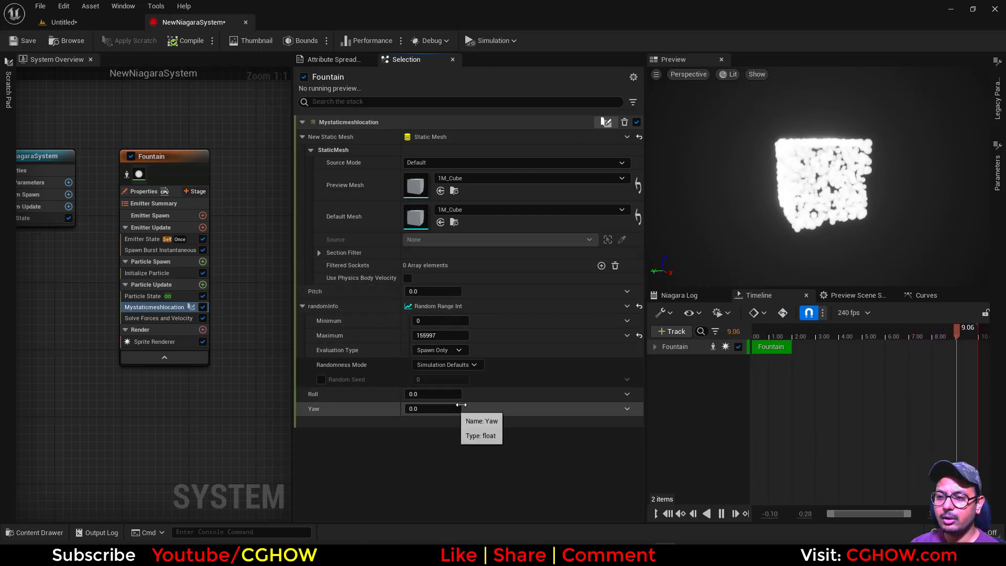
left_click_drag(419, 291, 461, 291)
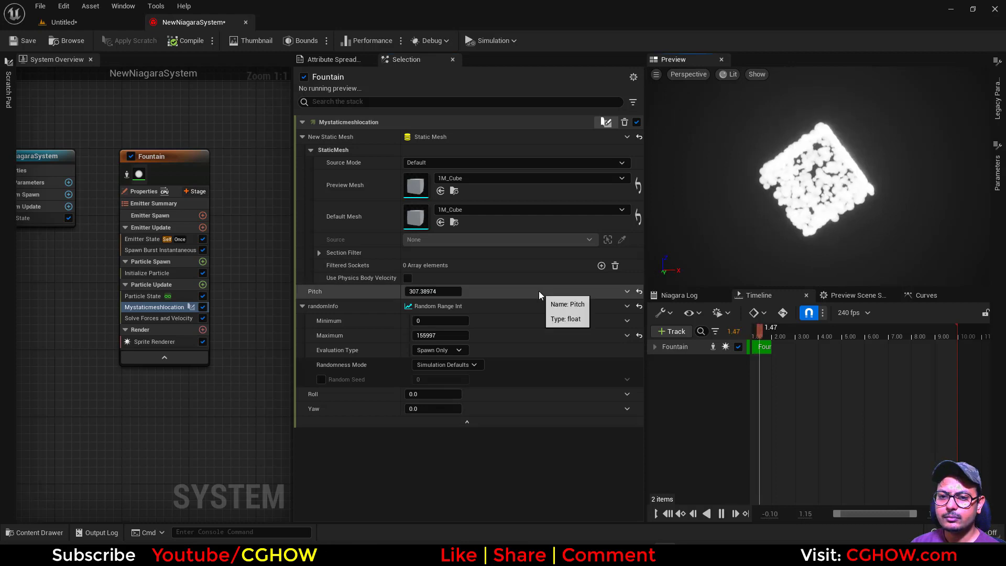
left_click(627, 292)
type("mul")
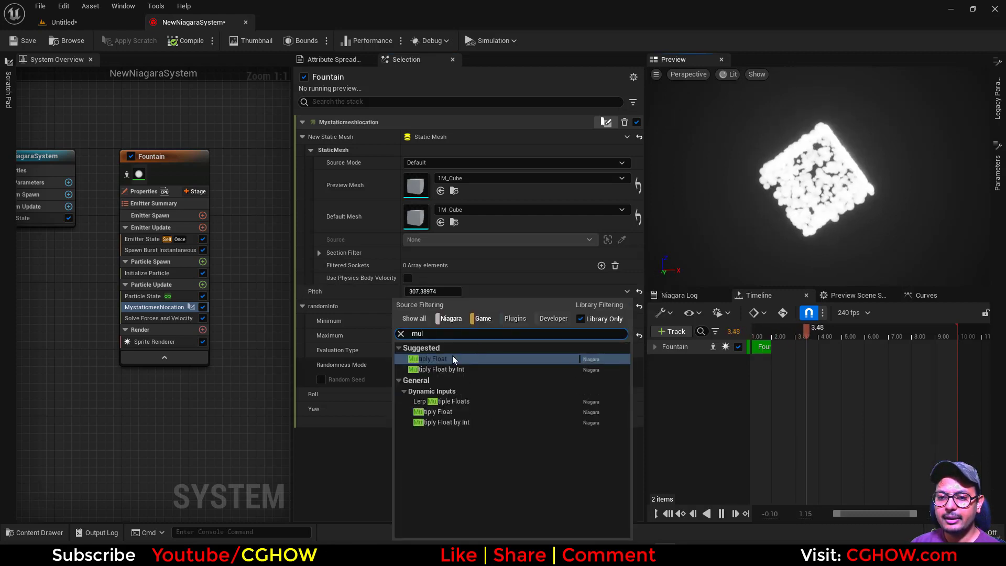
left_click(454, 358)
Step: Link A of Pitch's Multiply Float to EMITTER Age and set B to 10
left_click(627, 306)
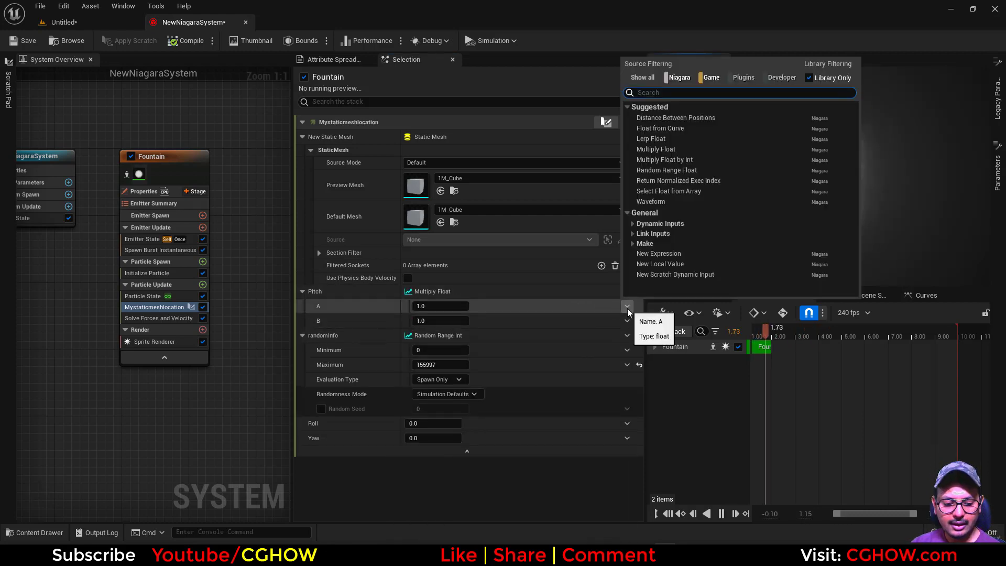
type("age")
key("Return")
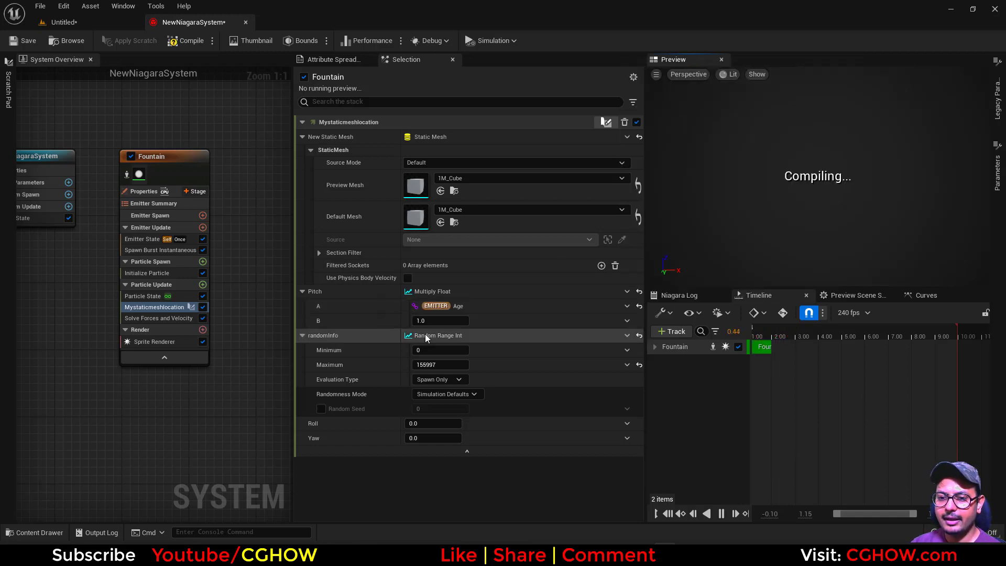
left_click(428, 321)
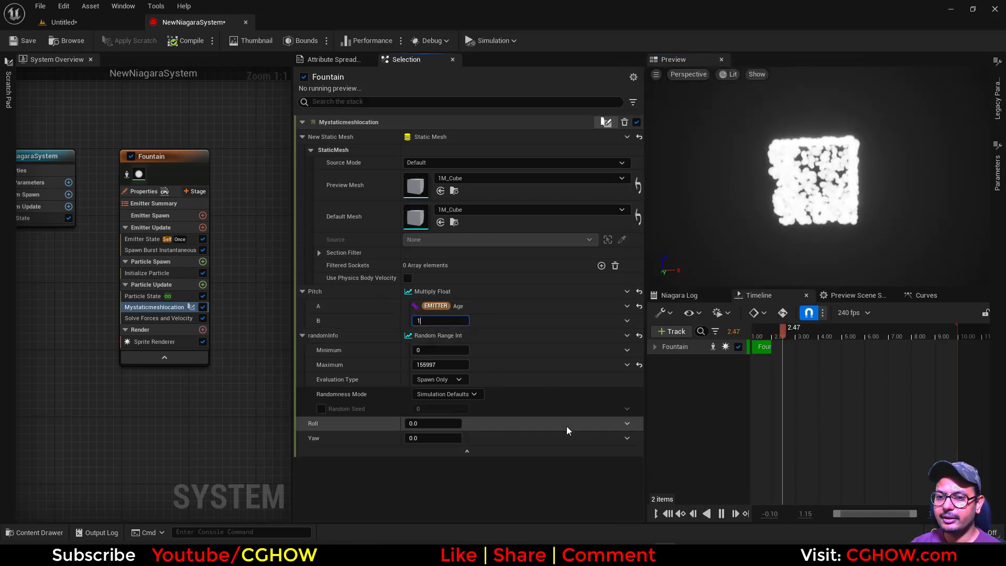
type("10")
key("Return")
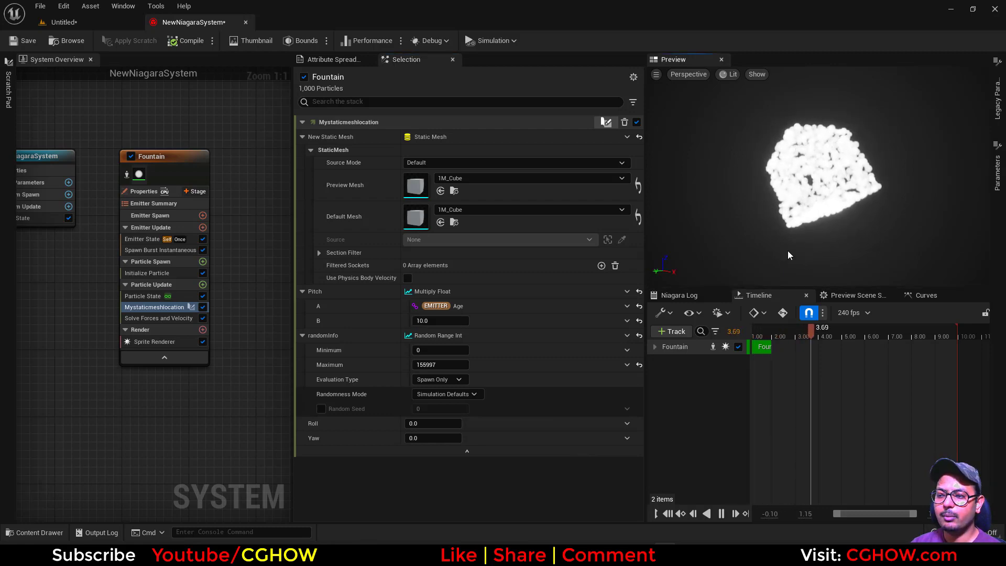
Step: Reset the NewNiagaraSystem actor's Location in the Untitled level and inspect the rotating particles from several angles
left_click(60, 22)
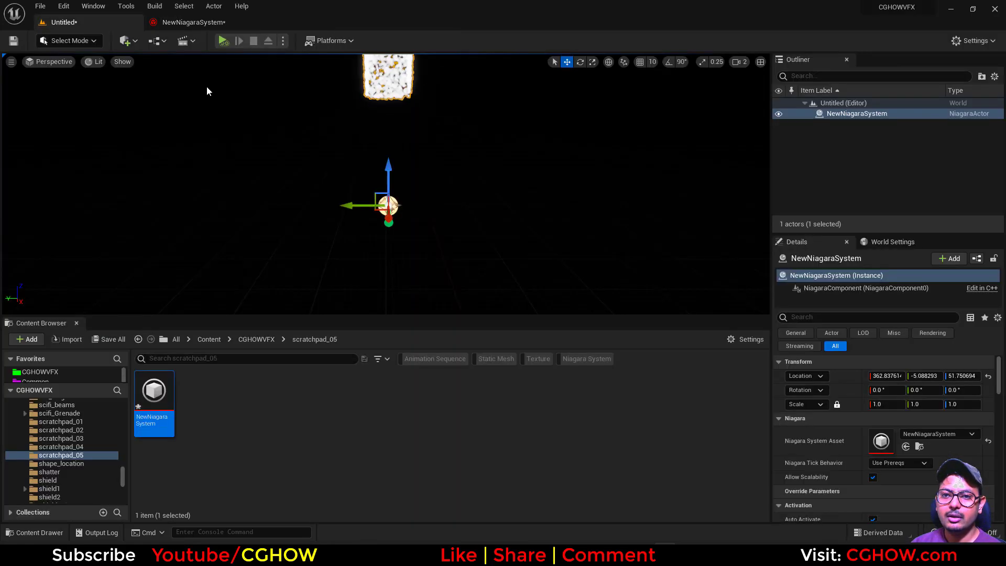
left_click(989, 376)
left_click_drag(441, 250, 556, 250, "alt")
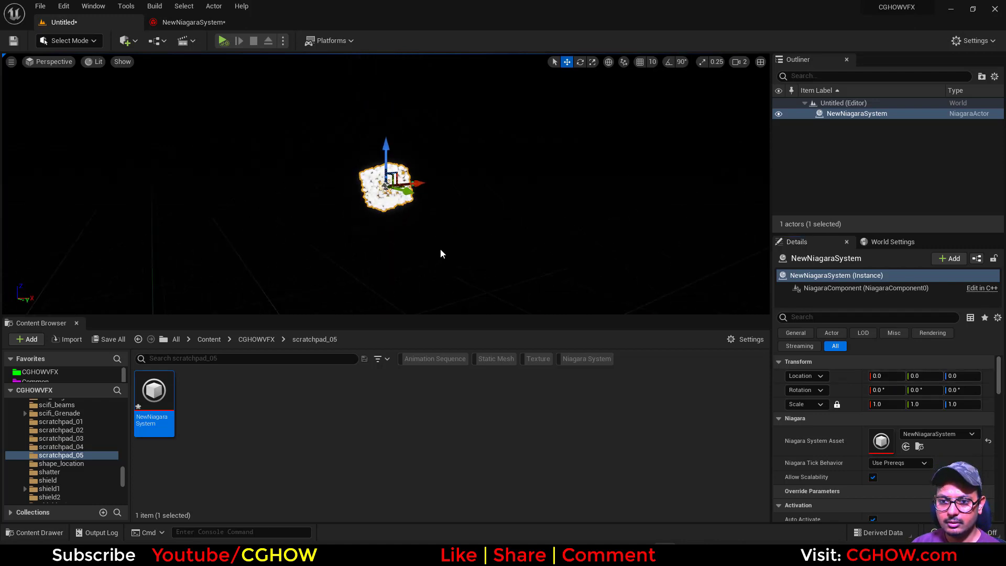
right_click_drag(556, 250, 436, 249, "alt")
left_click_drag(448, 259, 409, 260, "alt")
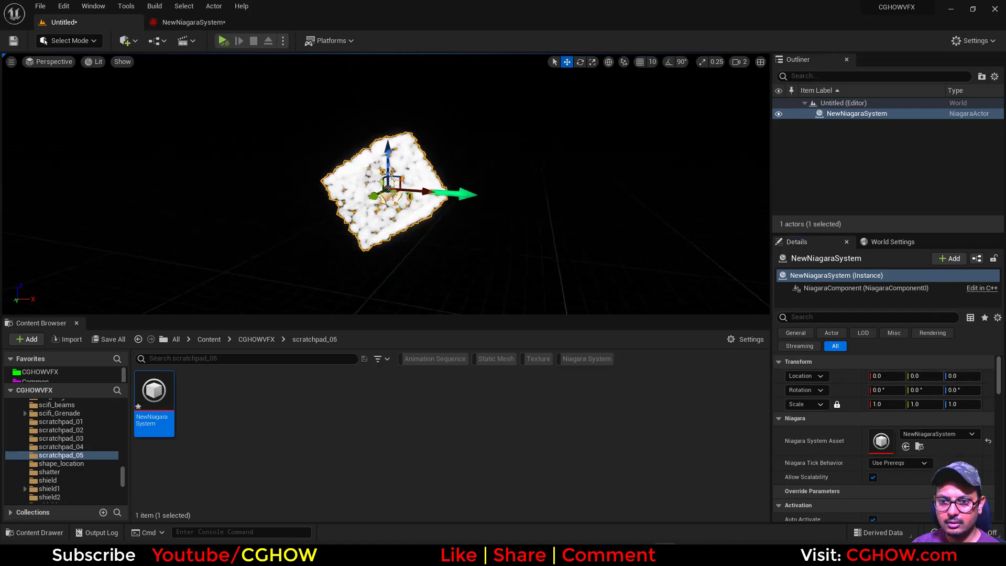
Step: Return to the NewNiagaraSystem editor, reset the module's Pitch input to its default and check the Preview Mesh choice
left_click(194, 22)
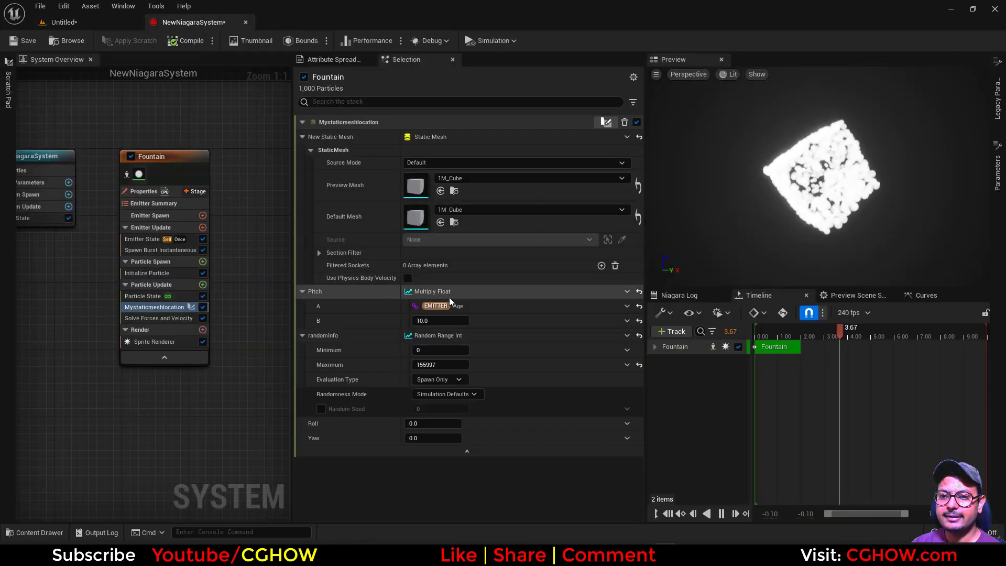
left_click(639, 292)
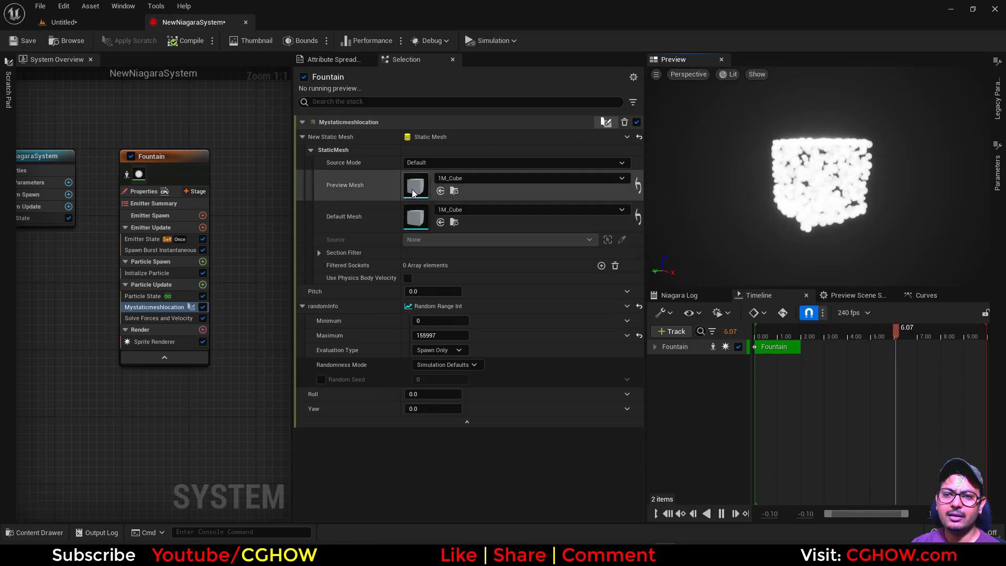
left_click(461, 179)
left_click(462, 179)
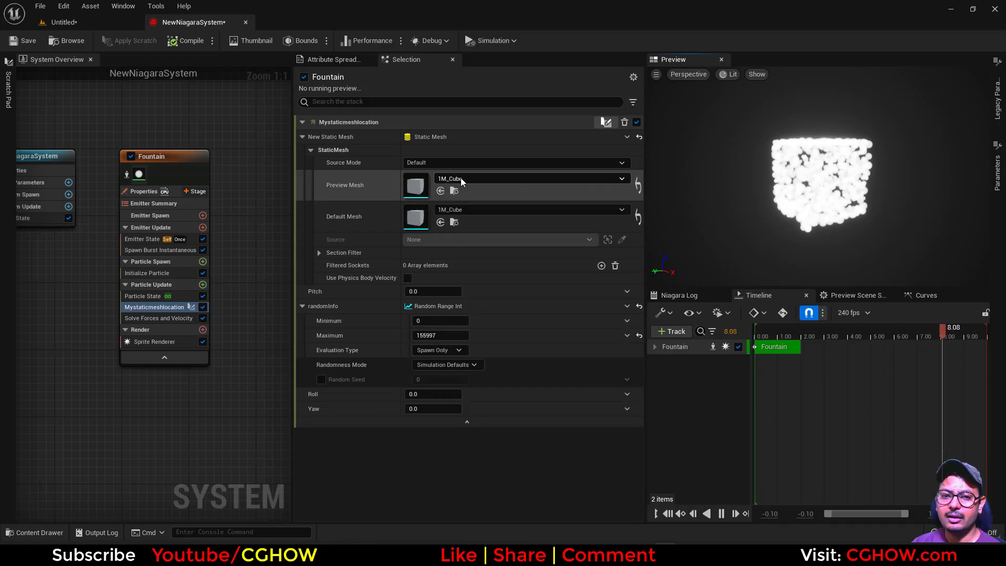
Step: Open the mystaticmeshlocation graph, feed Get Triangle WS's Normal into a new Multiply node and convert its B pin to Vector
left_click(146, 308)
double_click(147, 309)
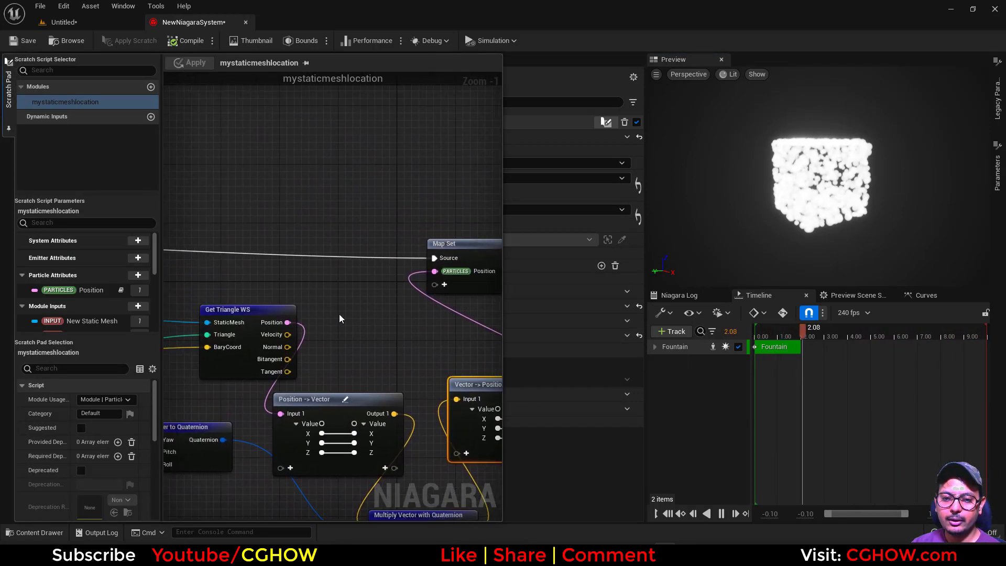
key("m")
left_click(303, 203)
left_click_drag(288, 352, 314, 227)
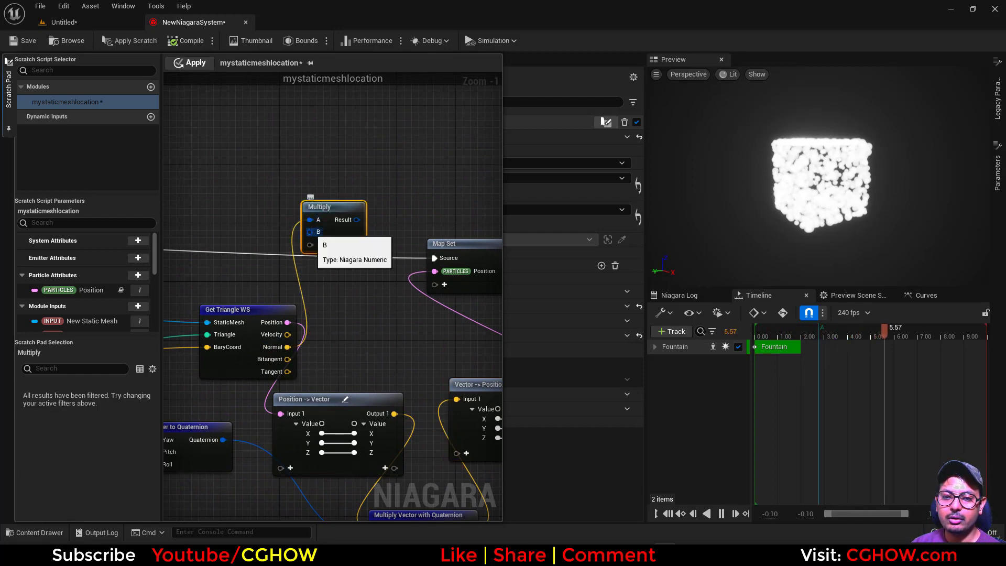
right_click(311, 232)
mouse_move(388, 268)
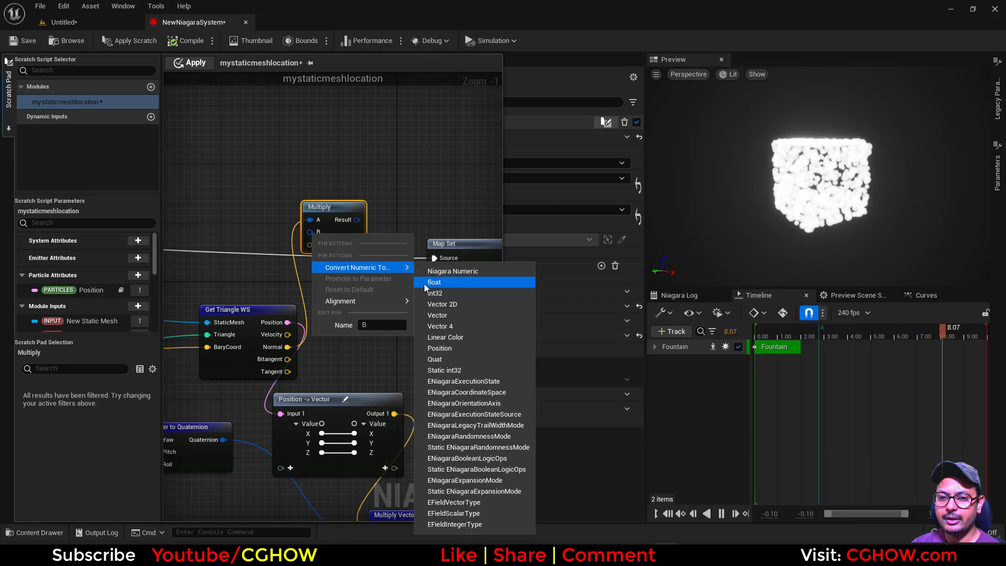
left_click(444, 316)
Step: Create an Add node combining the Multiply result with the Vector -> Position output, and link its result to Map Set's Position
right_click_drag(361, 290, 226, 248)
left_click_drag(224, 246, 218, 238)
left_click_drag(475, 207, 434, 265)
left_click_drag(436, 264, 551, 178)
right_click_drag(351, 284, 355, 291)
key("a")
left_click(361, 259)
right_click_drag(171, 216, 225, 218)
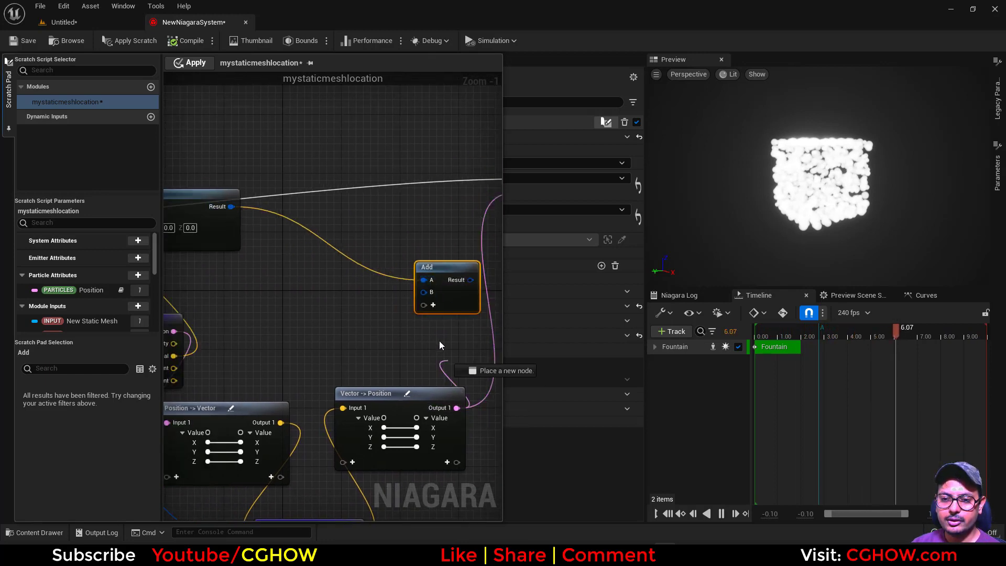
left_click_drag(431, 294, 431, 294)
right_click_drag(450, 312, 312, 357)
left_click_drag(333, 325, 389, 238)
Step: Expose the Multiply node's B pin as a module input named offset on Map Get, and apply the script
right_click_drag(228, 330, 495, 335)
left_click_drag(386, 273, 302, 465)
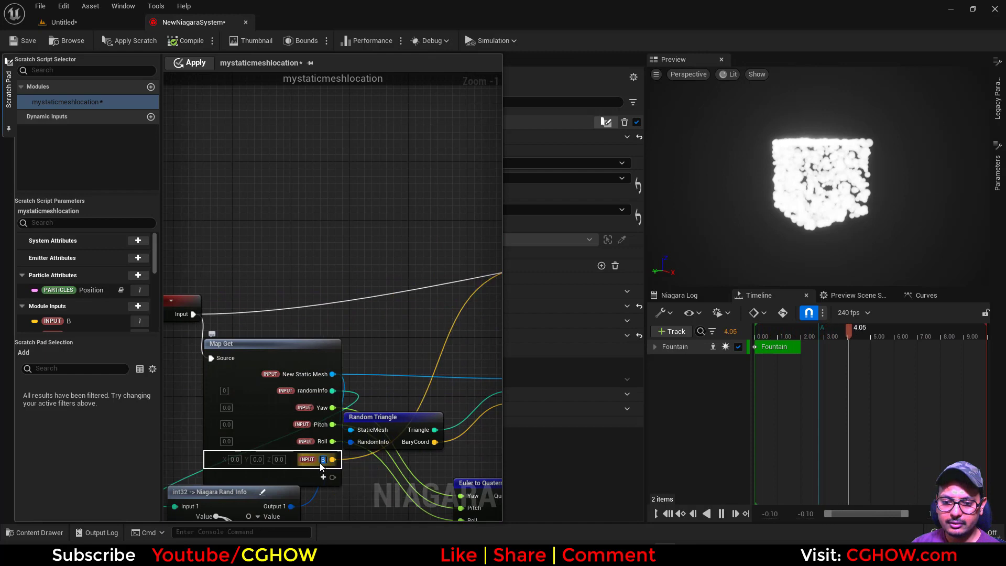
type("offset")
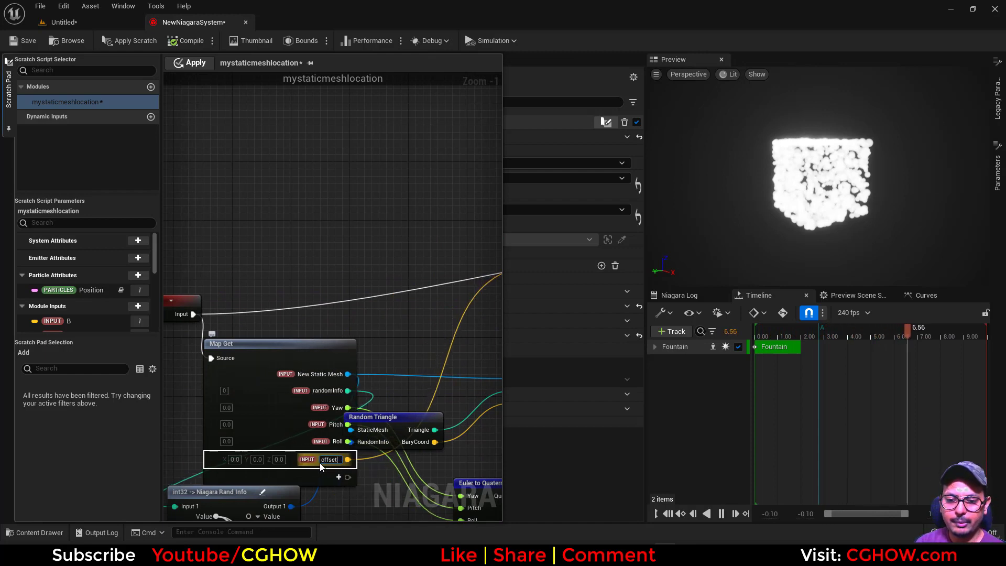
key("Return")
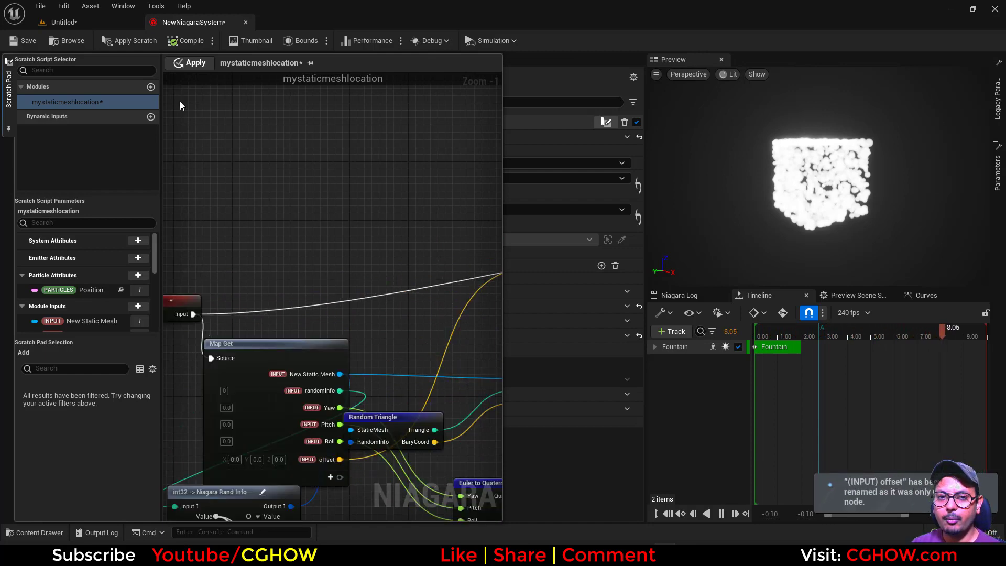
left_click(191, 63)
left_click(530, 461)
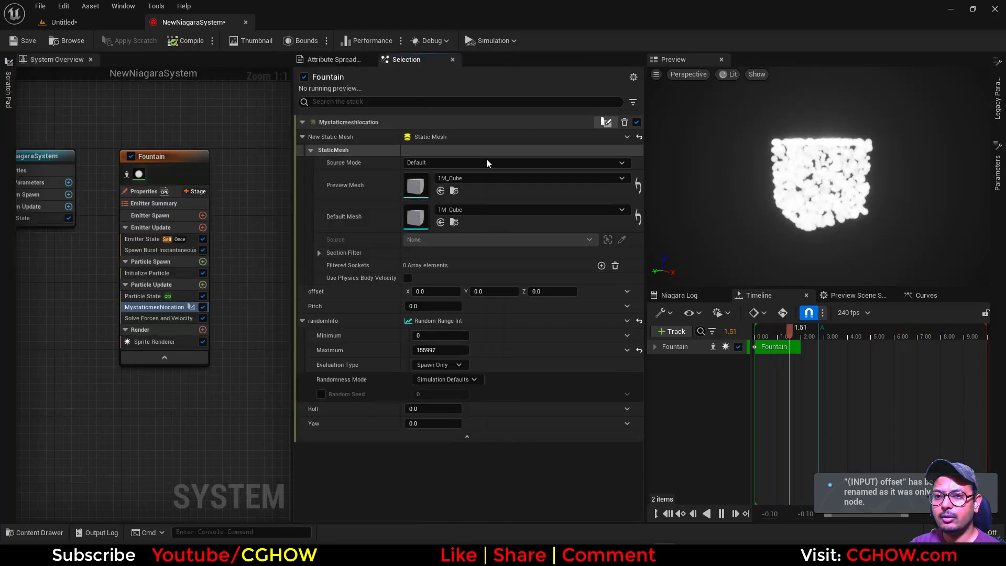
Step: Test Mystaticmeshlocation's offset input, ending with X, Y and Z all at 50
left_click(435, 291)
type("10")
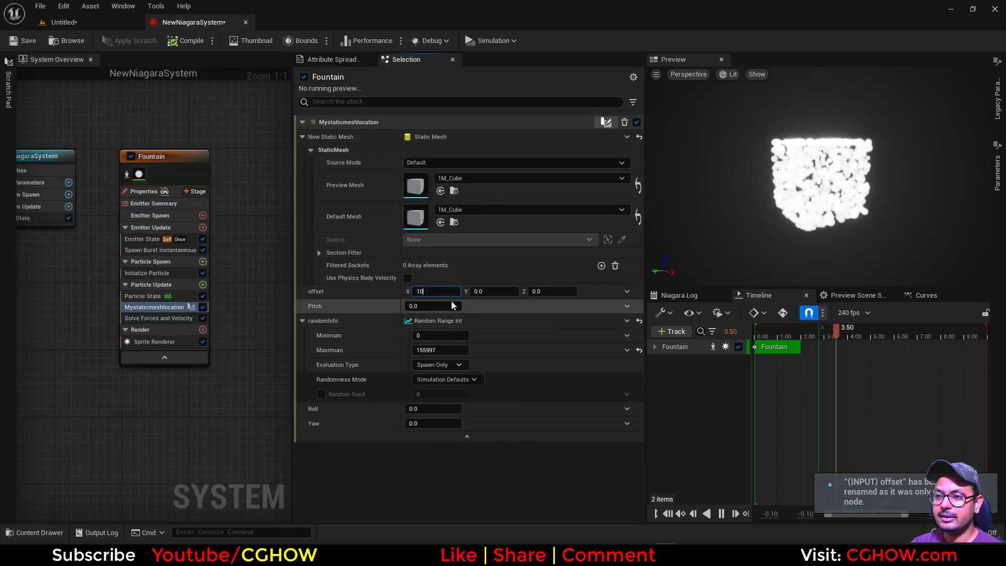
key("Return")
type("50")
key("Return")
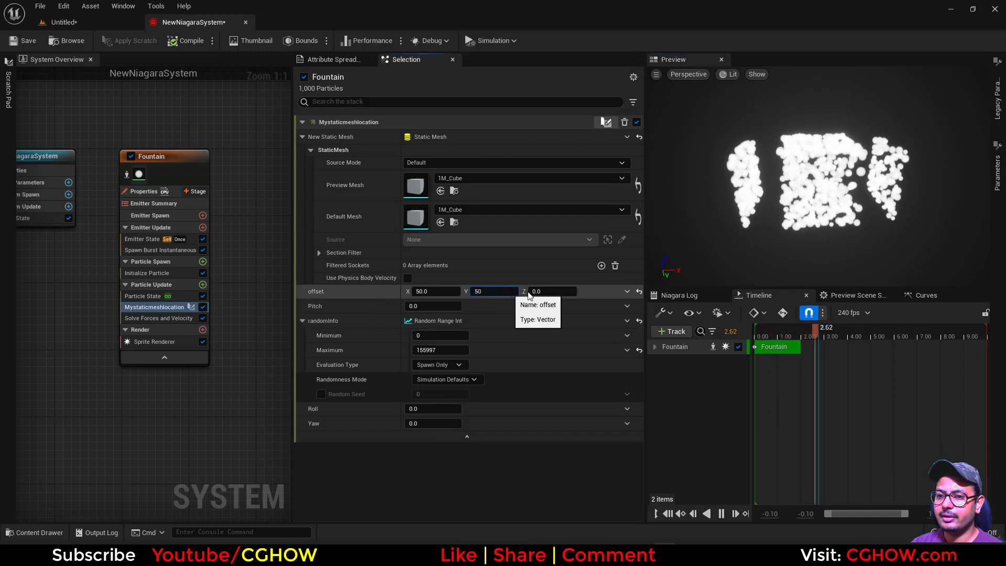
type("50")
key("Return")
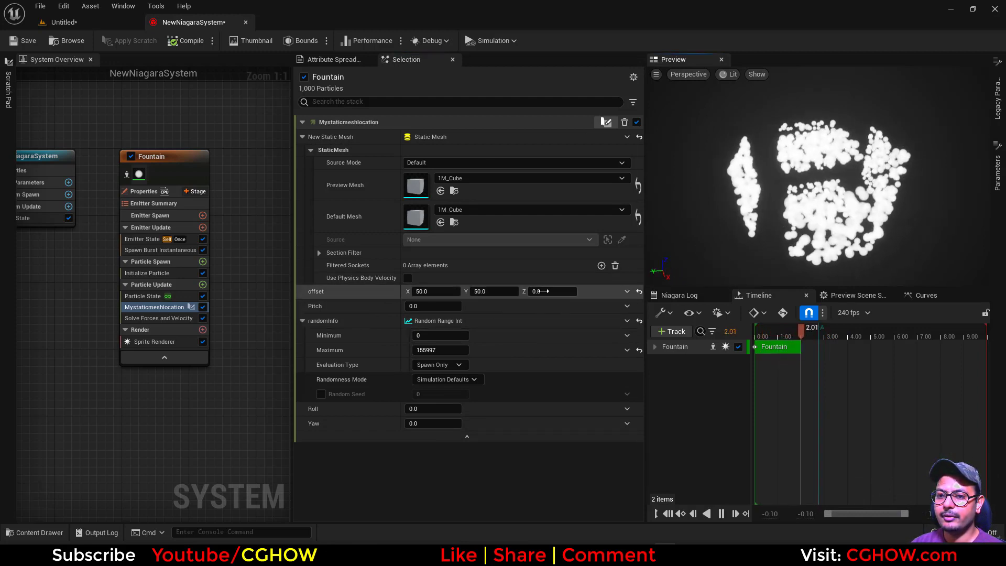
left_click(543, 291)
type("50")
key("Return")
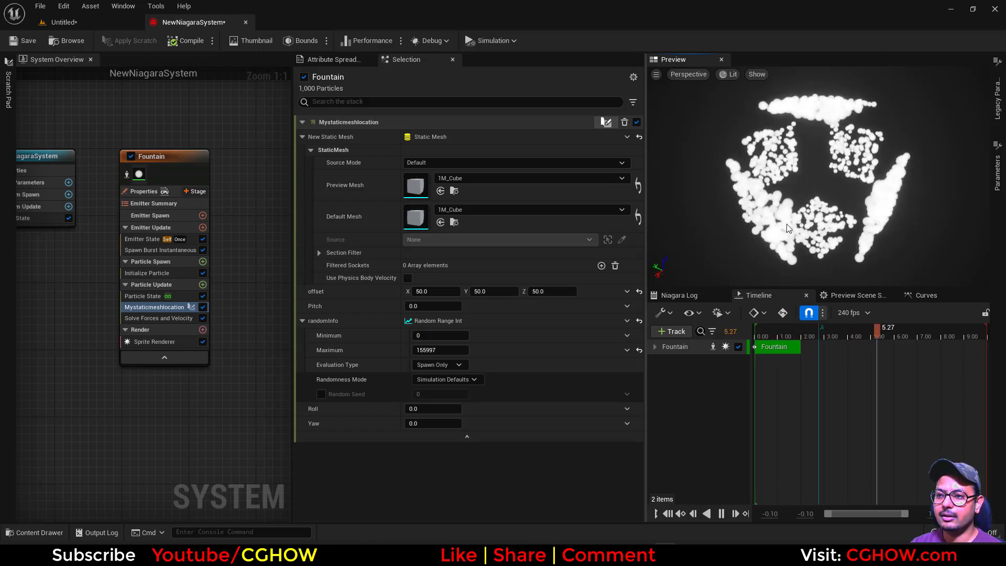
Step: Set the module's Preview Mesh to char and copy the same mesh to Default Mesh
left_click(456, 178)
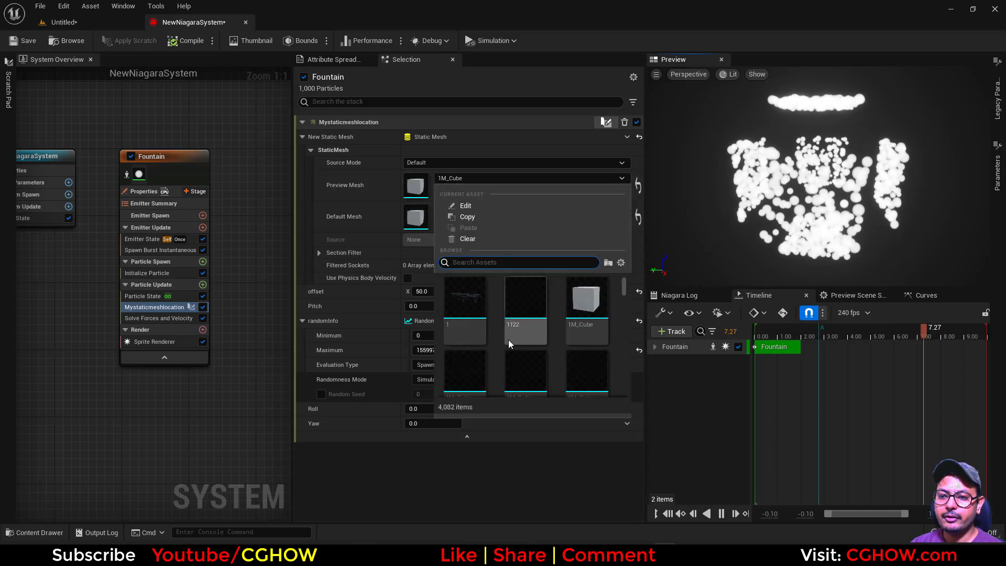
scroll(534, 324, "down", 10)
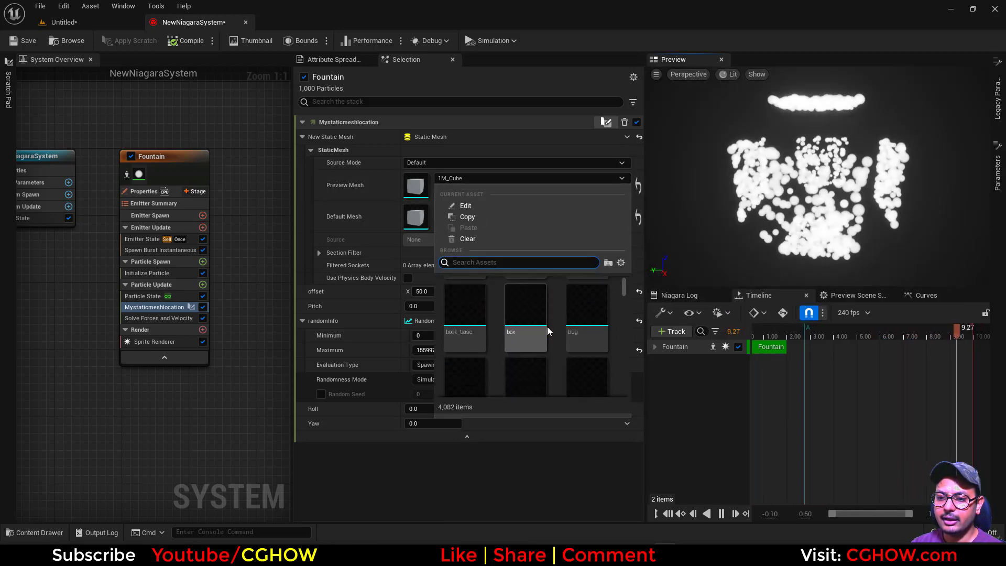
scroll(548, 330, "down", 10)
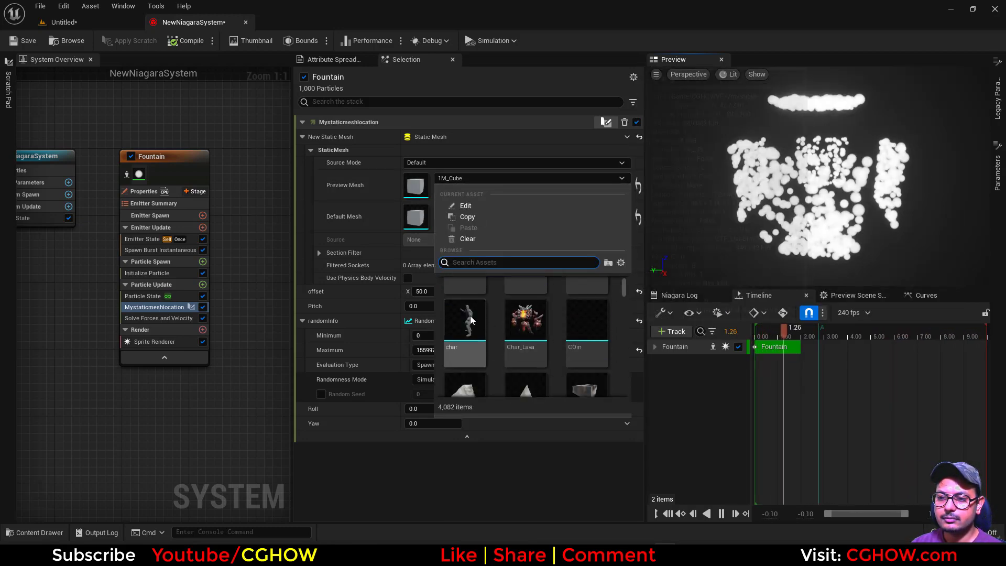
left_click(526, 309)
right_click(415, 200)
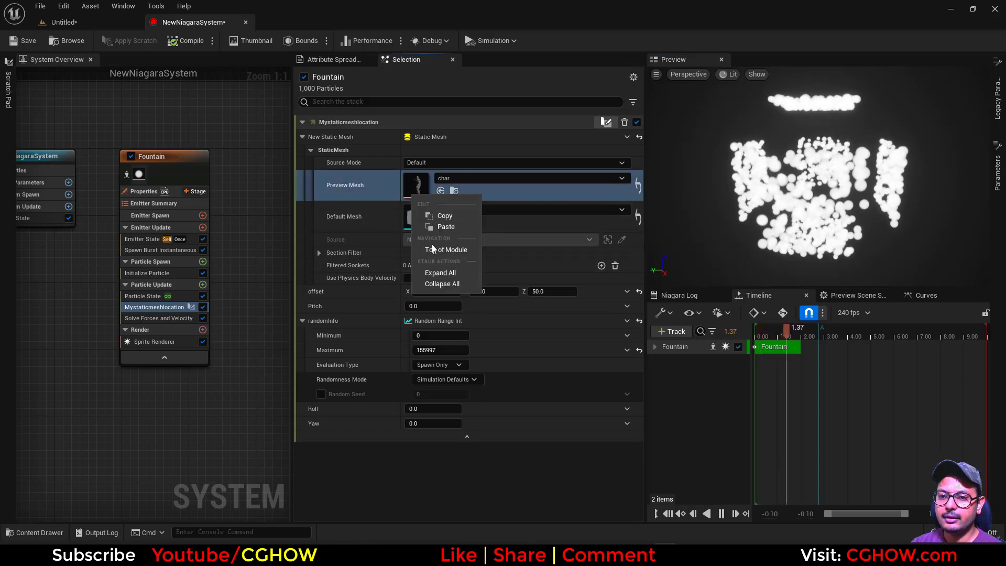
left_click(445, 216)
right_click(426, 224)
left_click(452, 253)
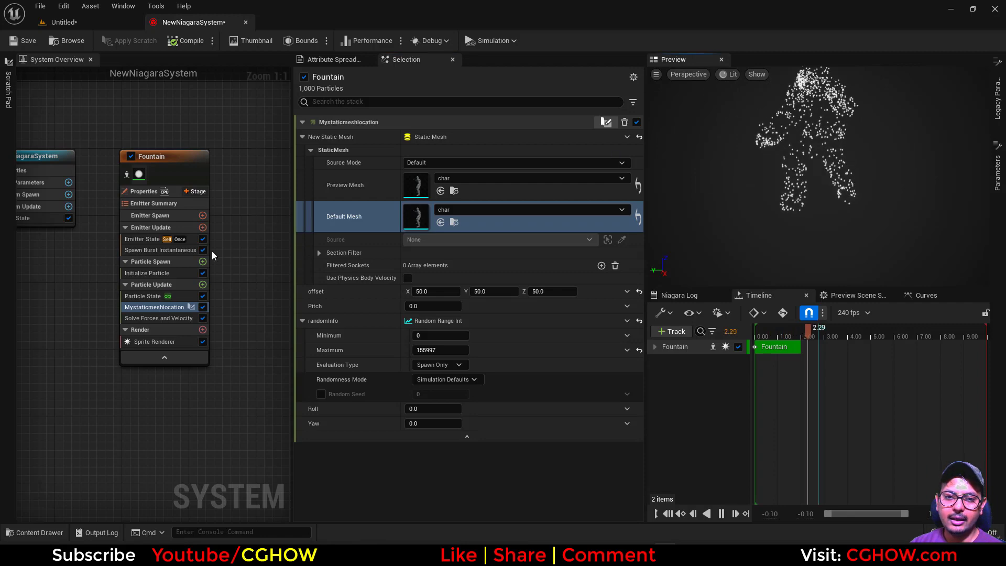
Step: Set Spawn Burst Instantaneous's Spawn Count to 10000
left_click(162, 250)
double_click(440, 136)
type("10000")
key("Return")
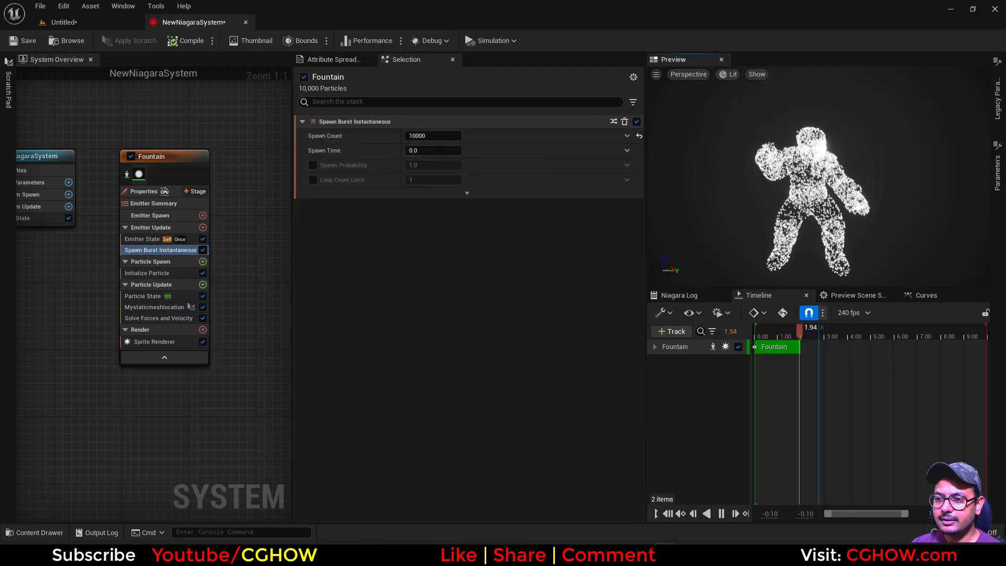
Step: Replace Mystaticmeshlocation's offset with a Vector from Float dynamic input and test its Value at 20 and 50
left_click(152, 308)
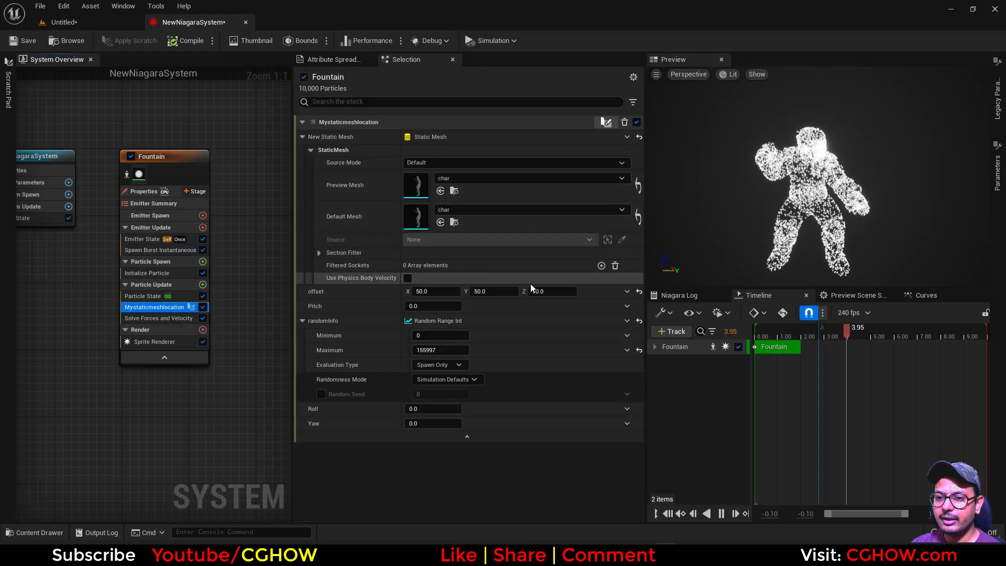
left_click(628, 292)
type("flo")
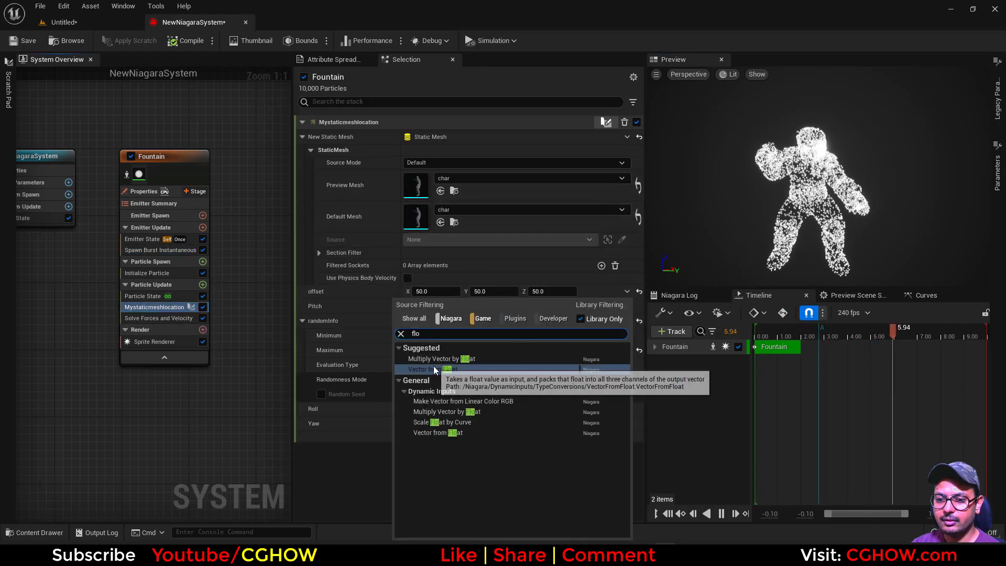
left_click(434, 370)
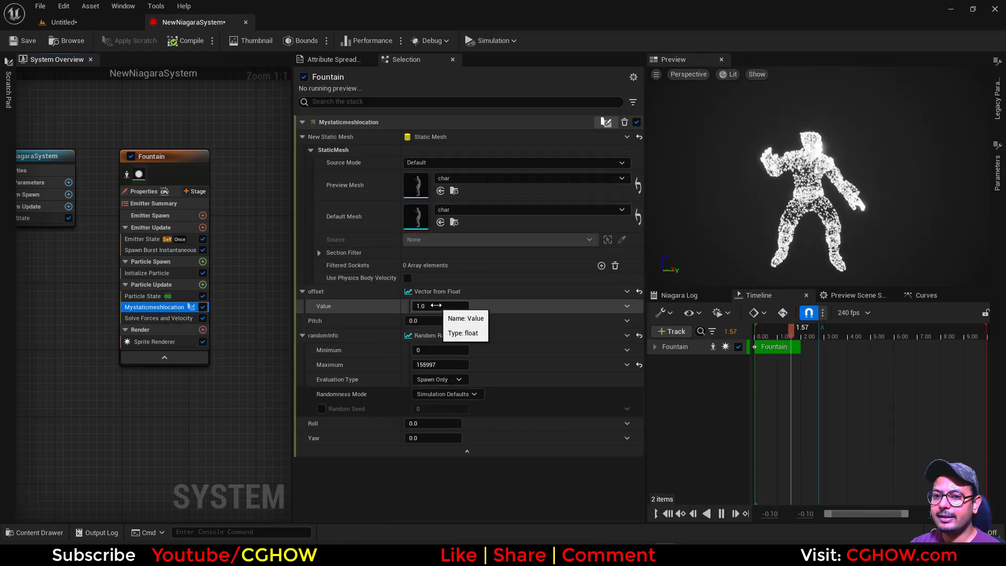
left_click(431, 307)
type("2")
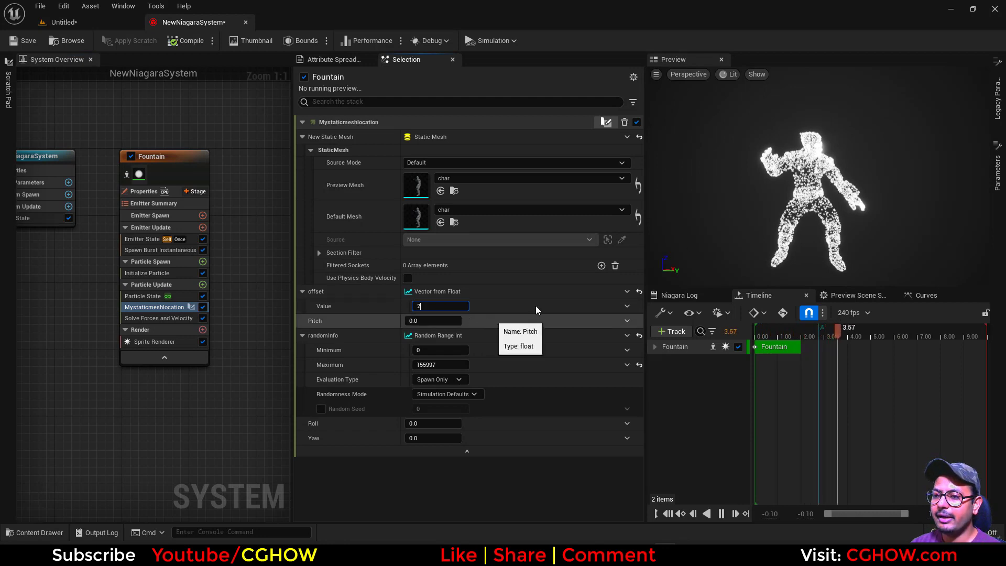
type("0")
key("Return")
type("50")
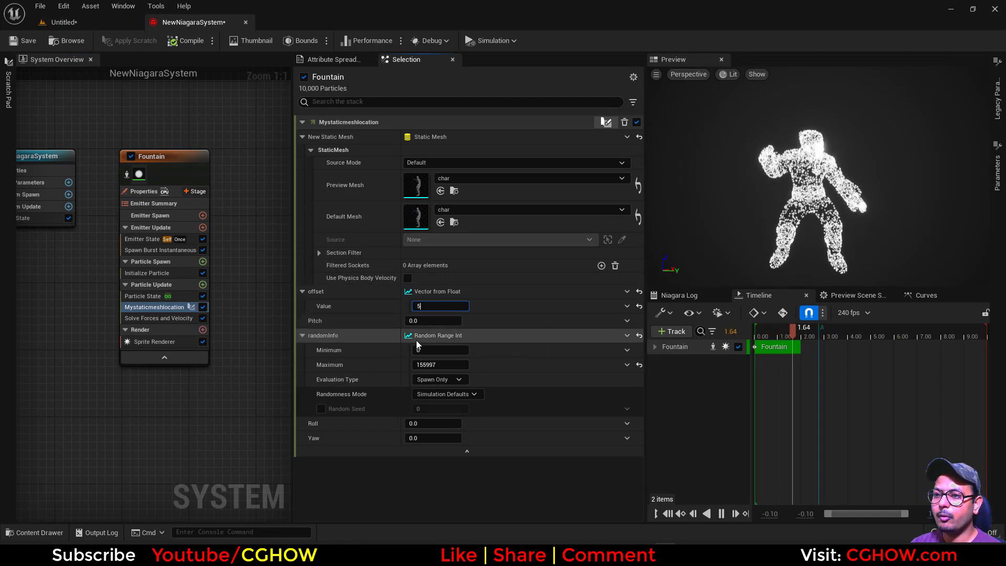
key("Return")
mouse_move(834, 207)
left_mouse_down()
mouse_move(786, 207)
mouse_move(843, 204)
mouse_move(833, 207)
left_mouse_up()
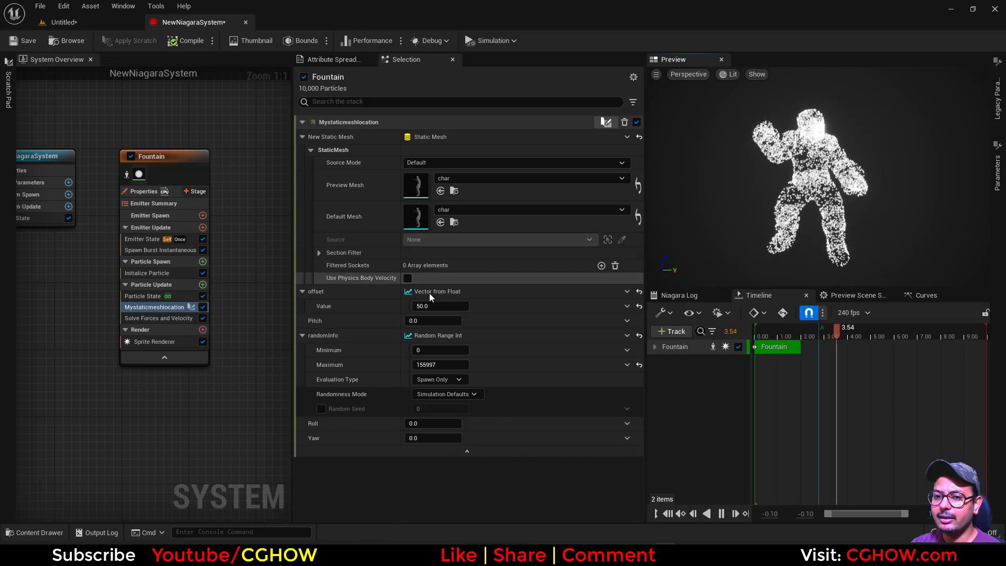
Step: Test negative offset Values of -20 and -50, and reset the offset input to its default
left_click(427, 309)
type("-10")
key("Return")
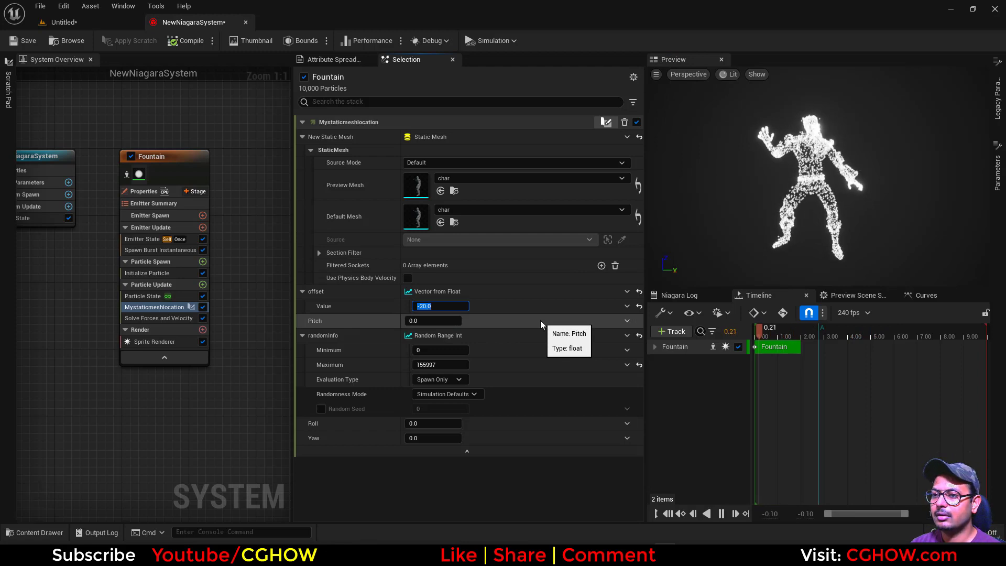
type("-50")
key("Return")
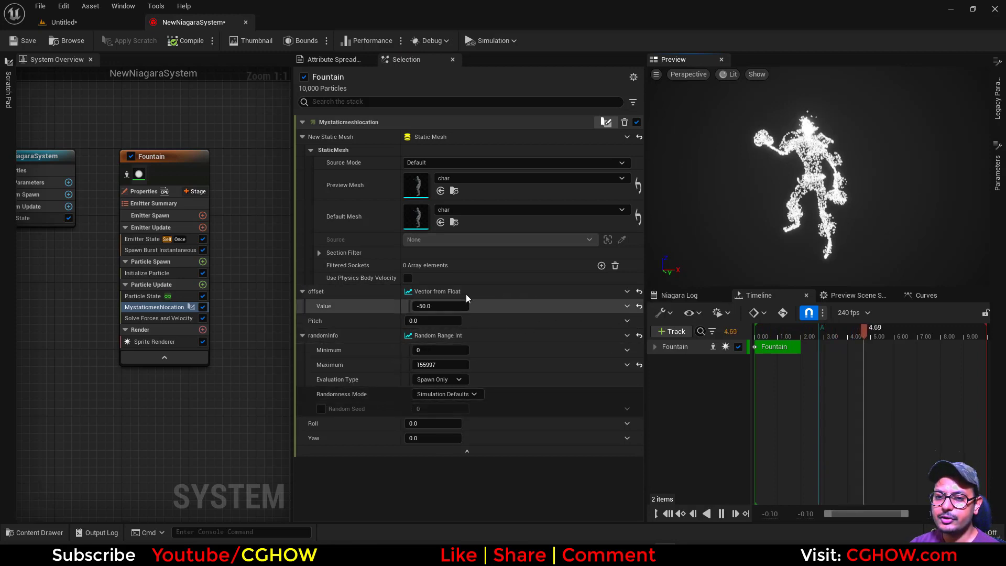
left_click(639, 291)
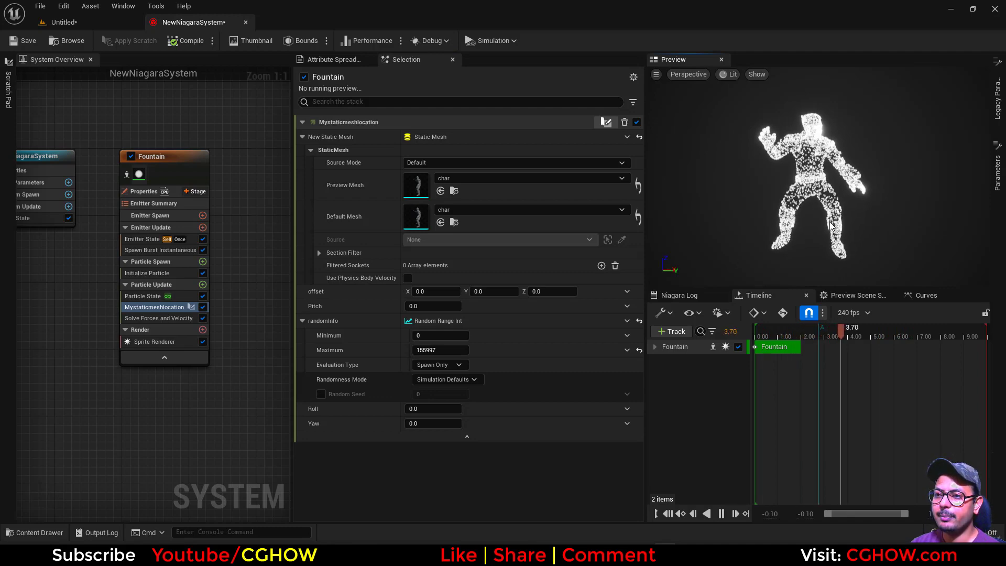
Step: Insert a Multiply node between the Add result and Map Set's Position in the mystaticmeshlocation graph, with its B pin as Vector
double_click(155, 307)
right_click_drag(388, 323, 347, 315)
key("m")
left_click(344, 298)
left_click_drag(304, 307, 356, 314)
right_click_drag(299, 323, 455, 335)
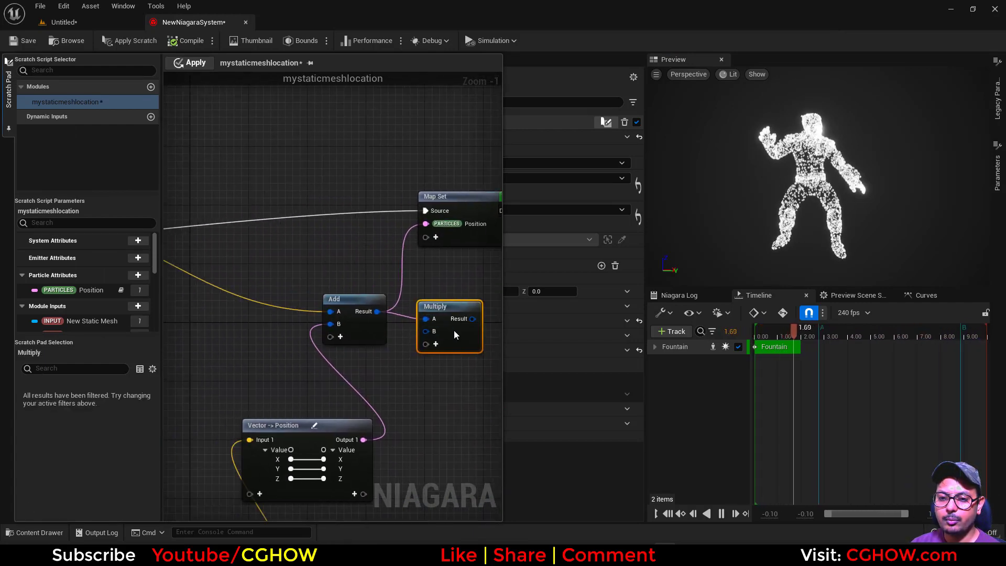
left_click_drag(473, 321, 425, 226)
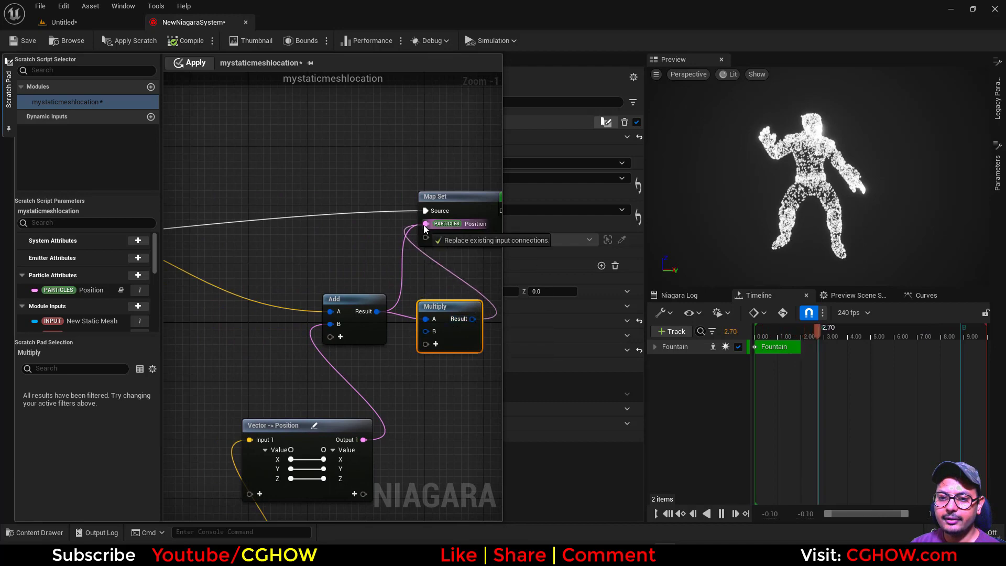
right_click(432, 333)
mouse_move(488, 365)
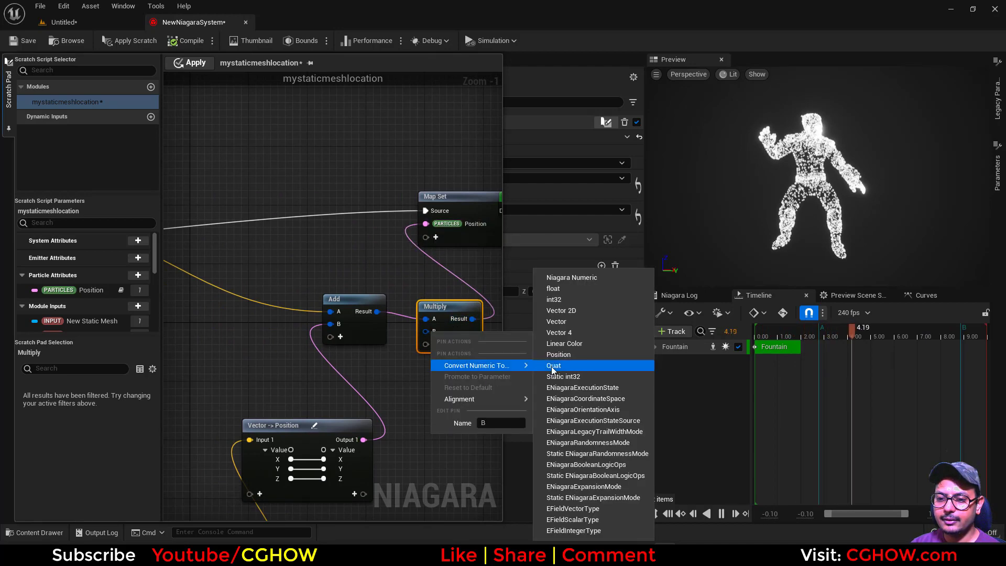
left_click(570, 321)
Step: Expose the new Multiply node's B pin as a module input named scale on Map Get, and apply the script
left_click_drag(96, 385, 410, 477)
right_click_drag(328, 438, 291, 343)
double_click(367, 382)
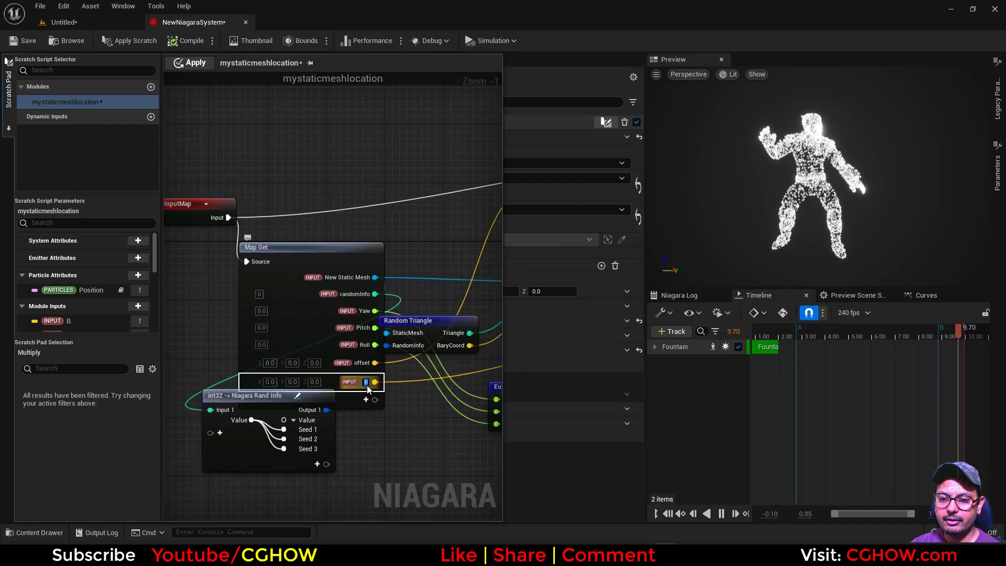
type("scale")
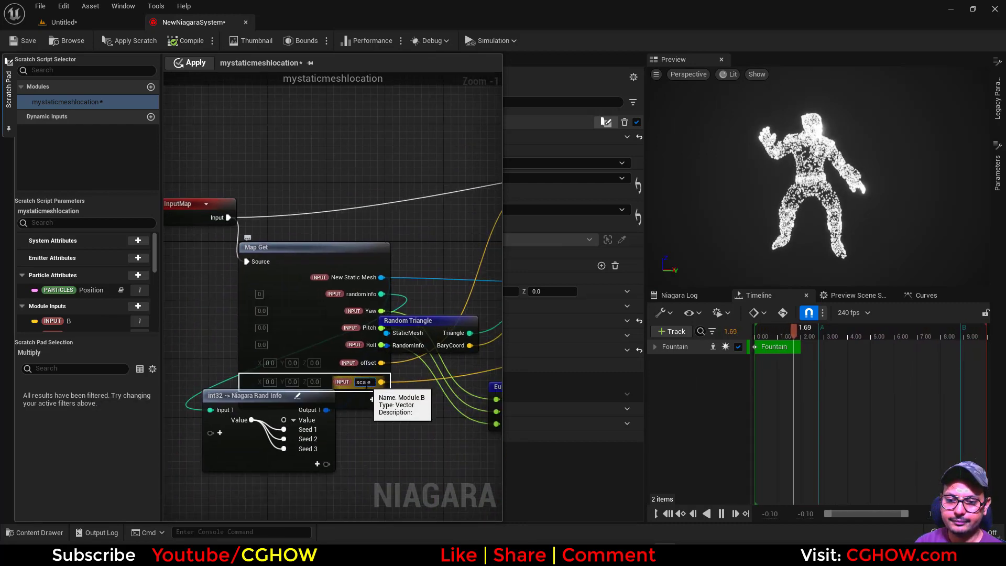
key("Return")
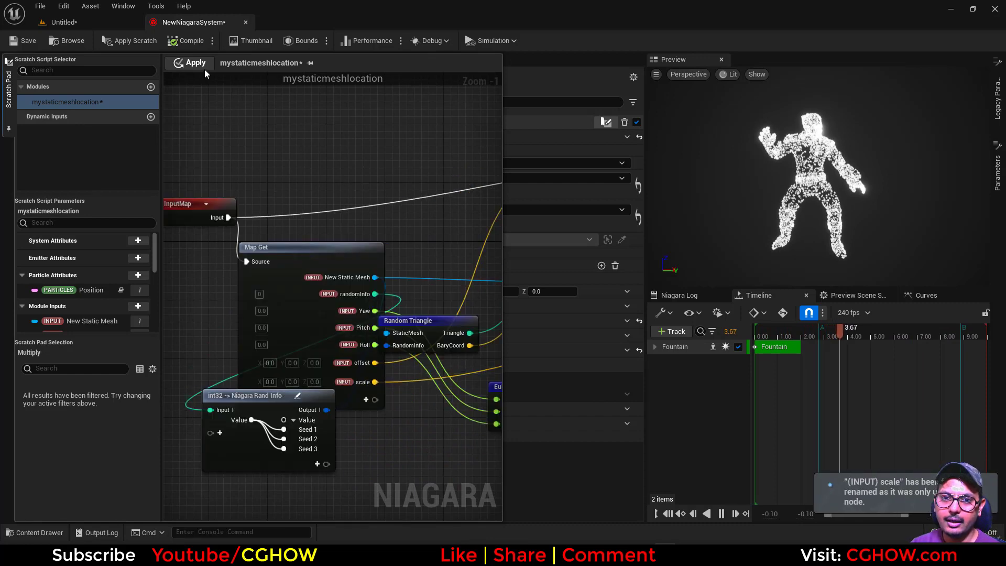
left_click(204, 67)
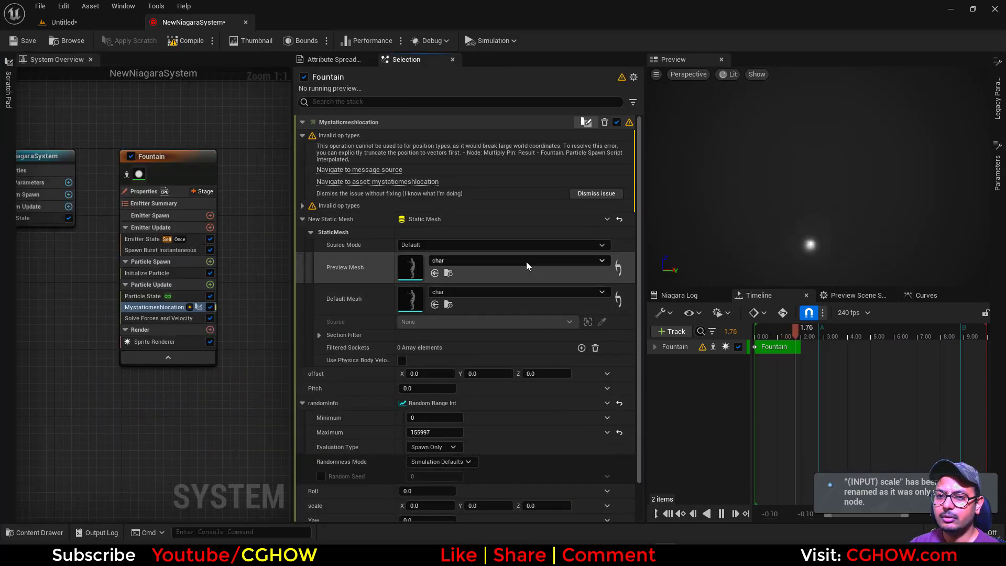
Step: Test the module's scale input with Z at 5 and Y at 5 in turn, leaving X, Y and Z at 1
left_click(430, 488)
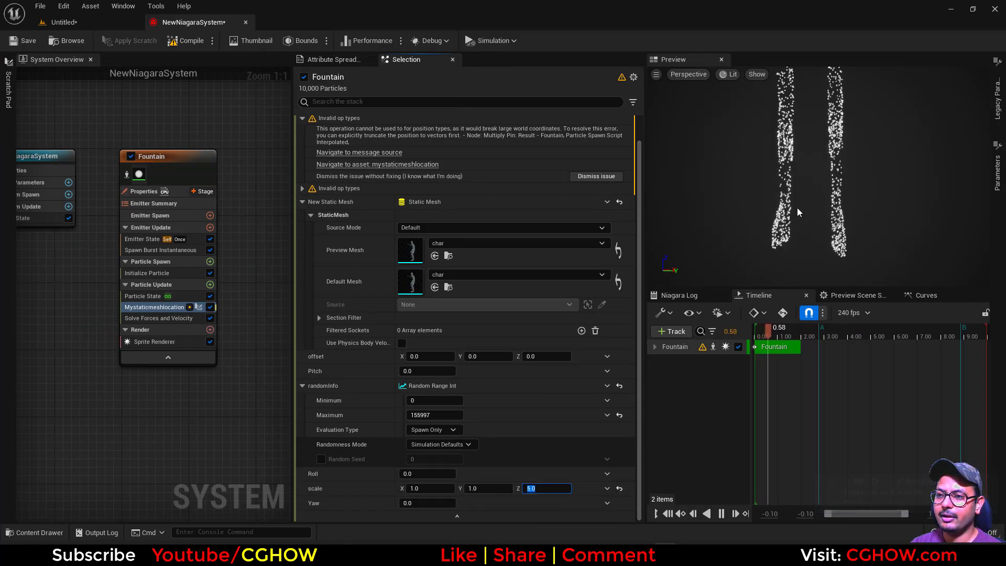
type("2")
key("Return")
type("1")
key("Return")
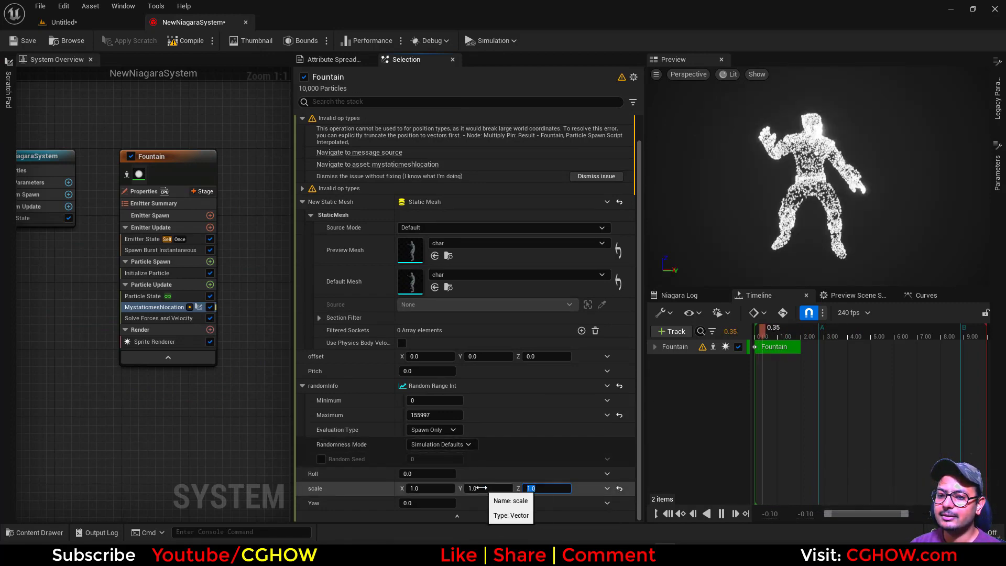
left_click(485, 493)
type("5")
key("Return")
type("1")
key("Return")
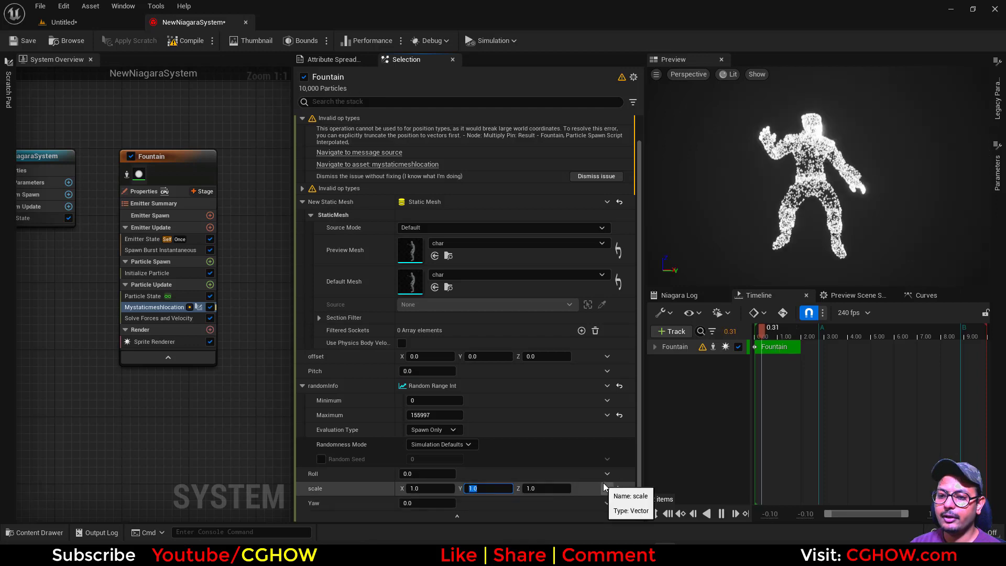
Step: Replace scale with a Vector from Float dynamic input and test its Value at 2 and at 0.1
left_click(608, 489)
type("flo")
left_click(641, 310)
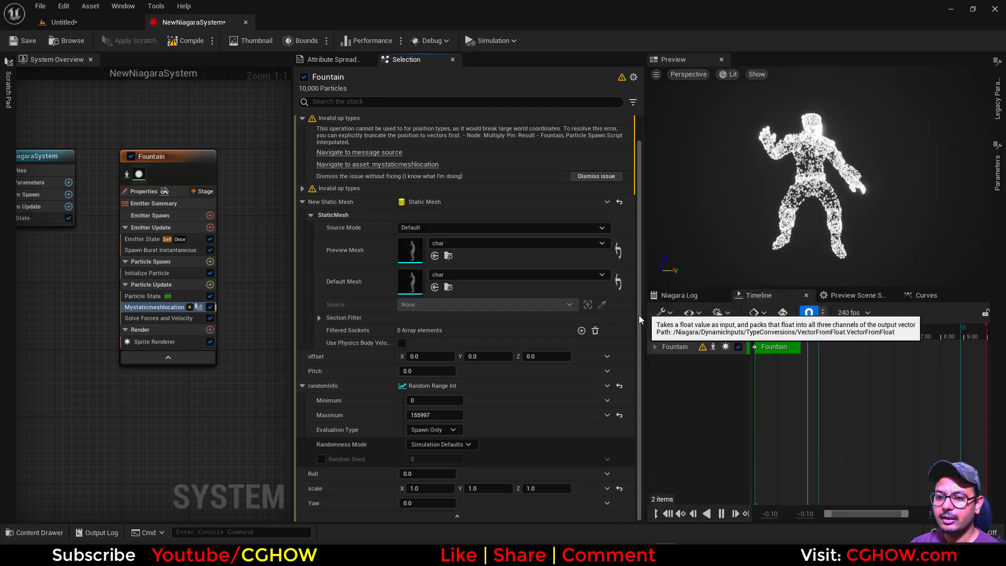
left_click(426, 503)
key("Return")
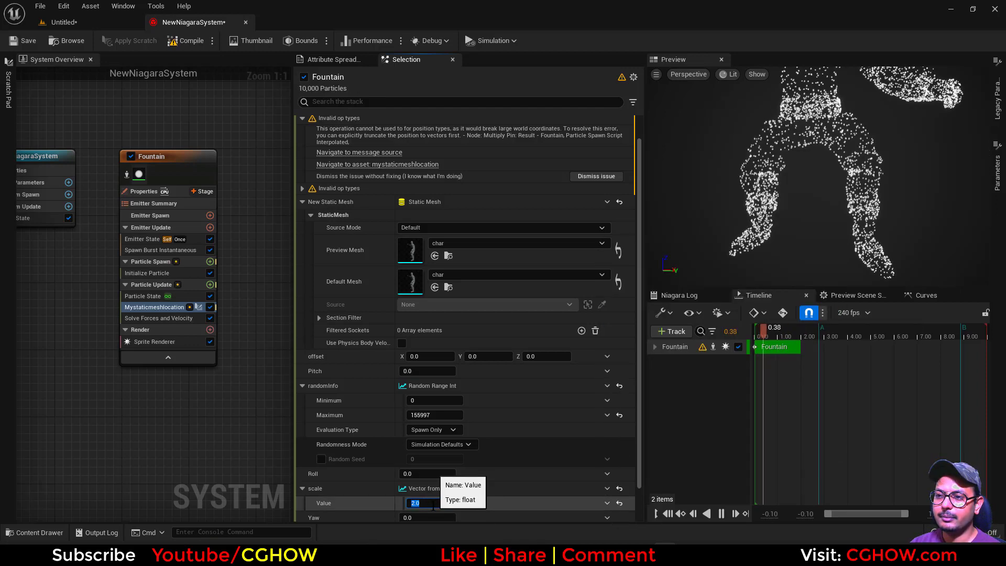
type("0.1")
key("Return")
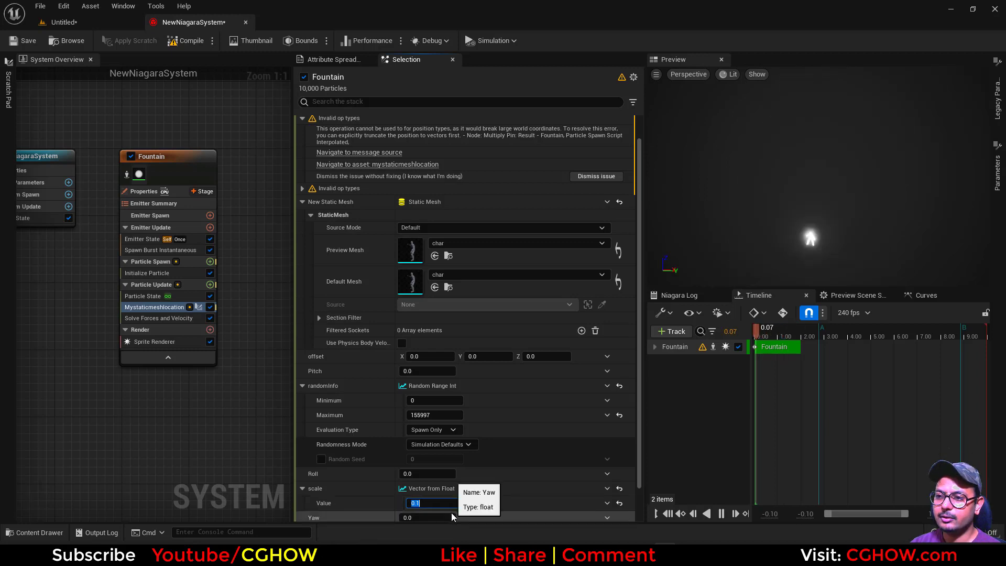